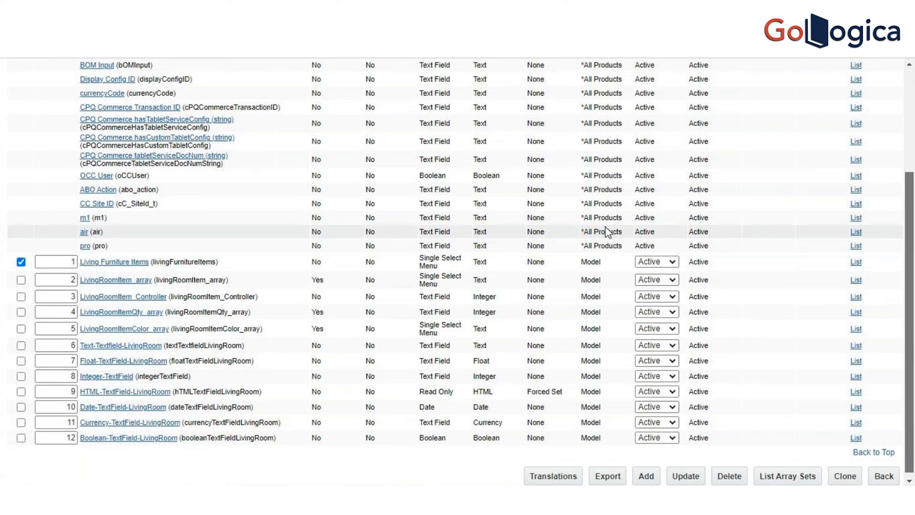
Step: Start a new configurable text attribute for the Living model and name it sofa-Diminesions
click(655, 479)
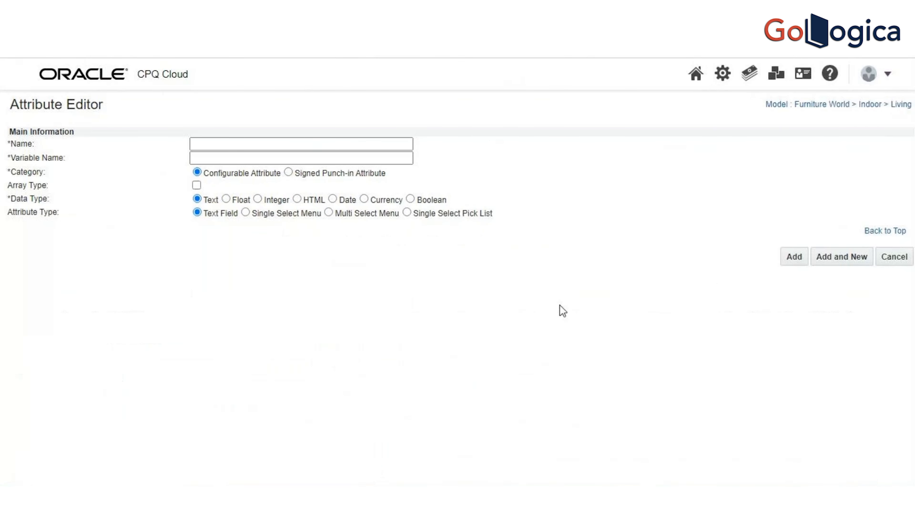
click(341, 144)
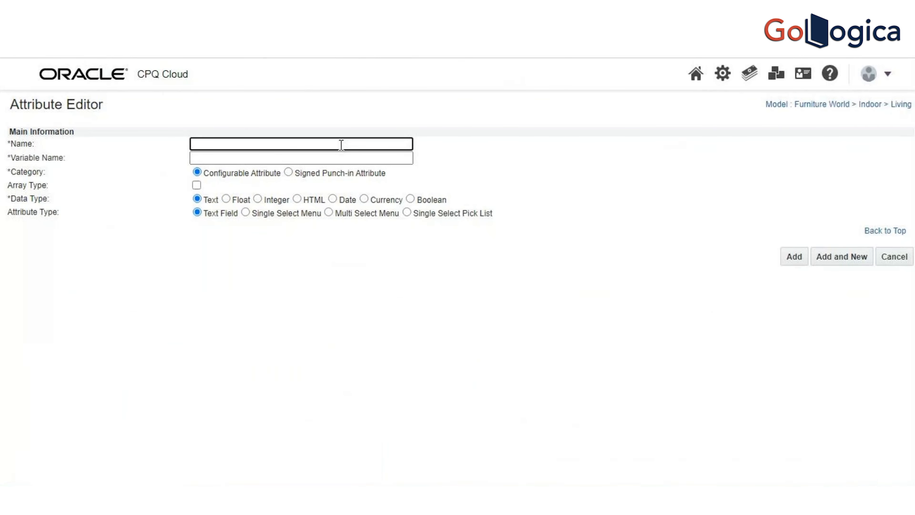
text(Dimin)
key(BackSpace)
text(inesions)
key(Tab)
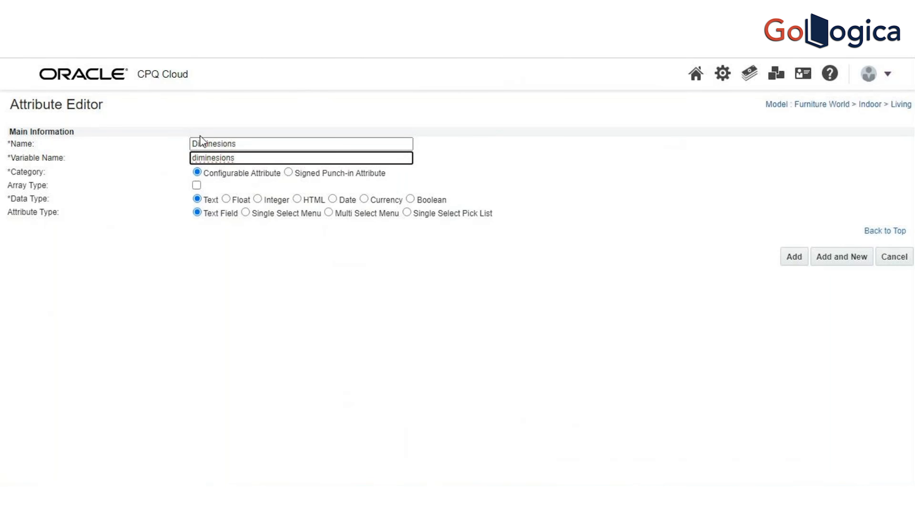
click(193, 144)
text(sofa-)
click(287, 327)
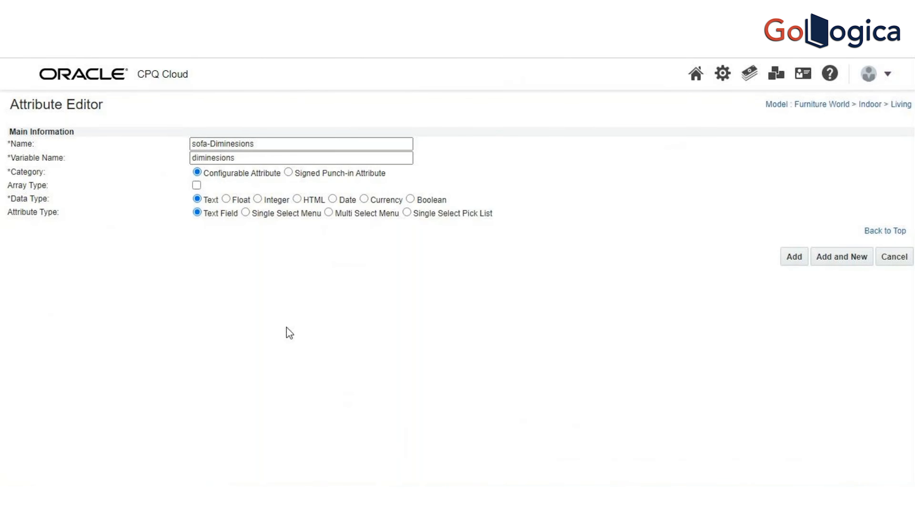
Step: Copy the attribute name into the variable name as sofa-Diminesions and try to add the attribute
click(269, 143)
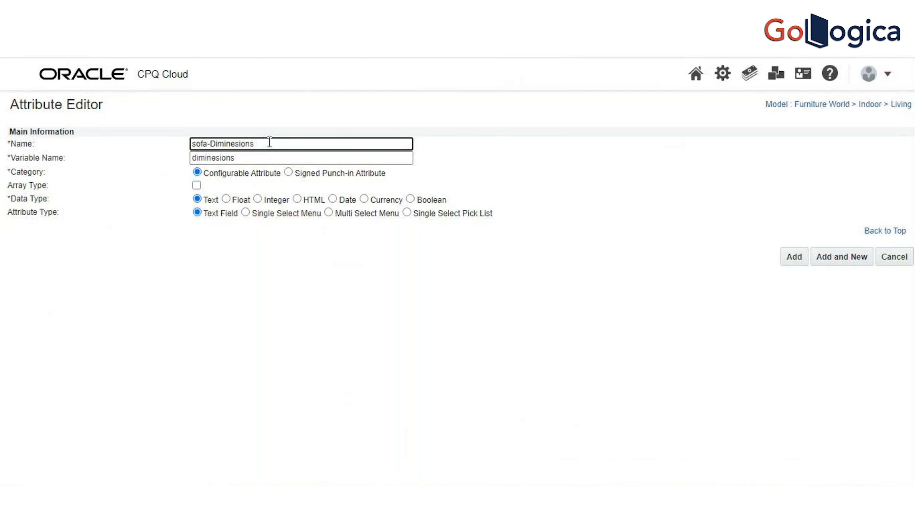
key(ctrl+a)
key(ctrl+c)
click(258, 157)
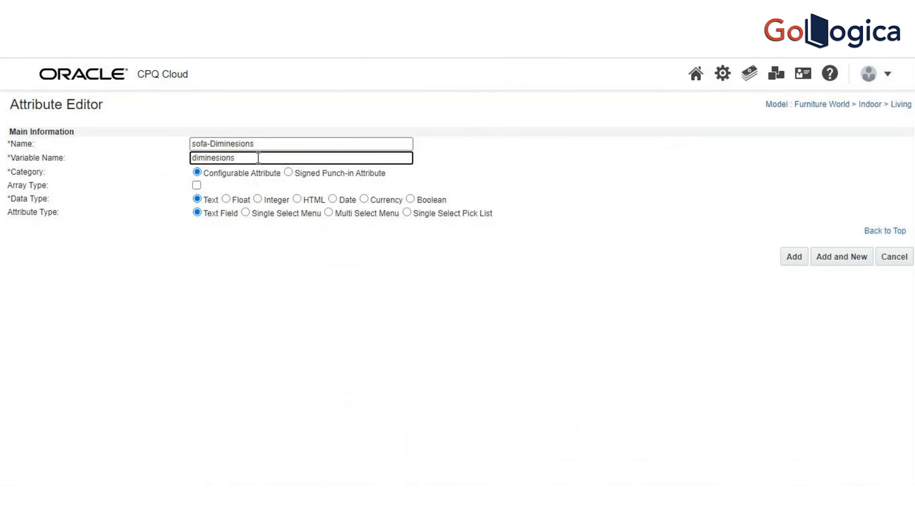
key(ctrl+a)
key(ctrl+v)
click(801, 264)
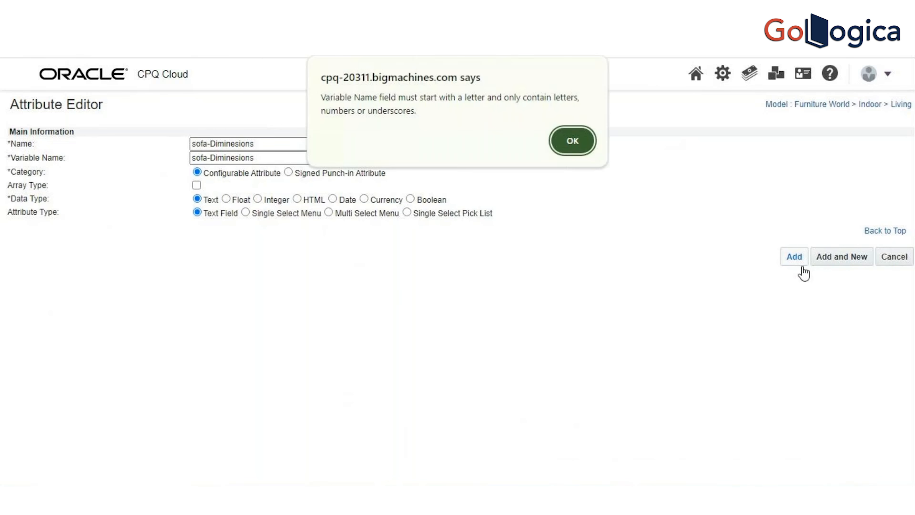
Step: Correct the variable name to sofaDiminesions and add the attribute
click(556, 144)
click(212, 158)
key(BackSpace)
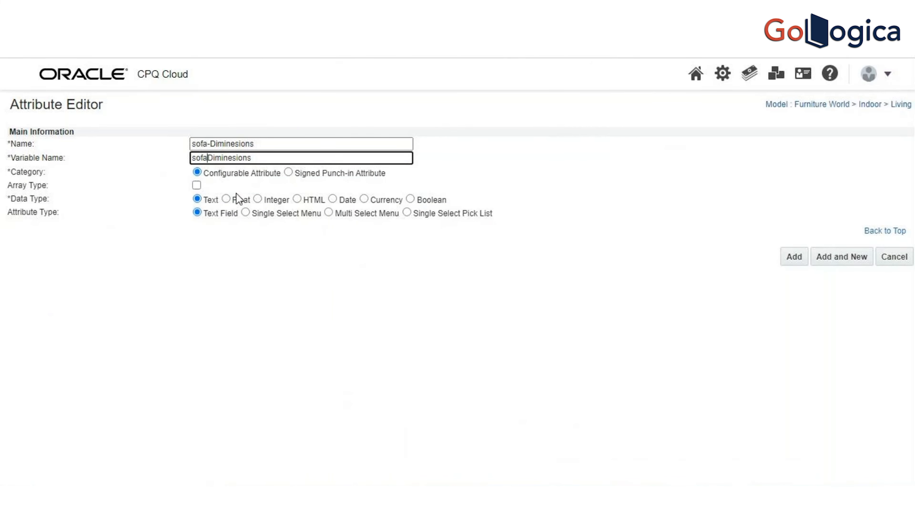
click(795, 262)
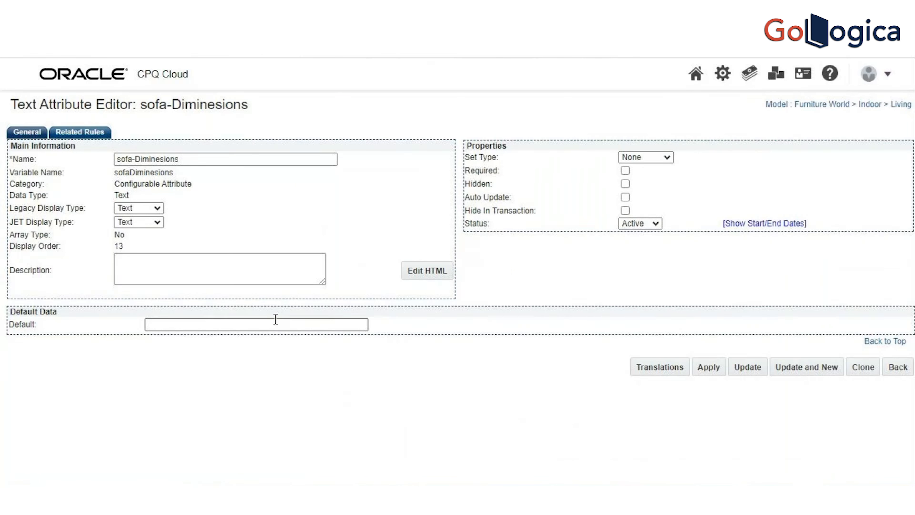
Step: Keep the sofa attribute's Set Type at None, save it and open a blank attribute form
click(667, 158)
click(666, 159)
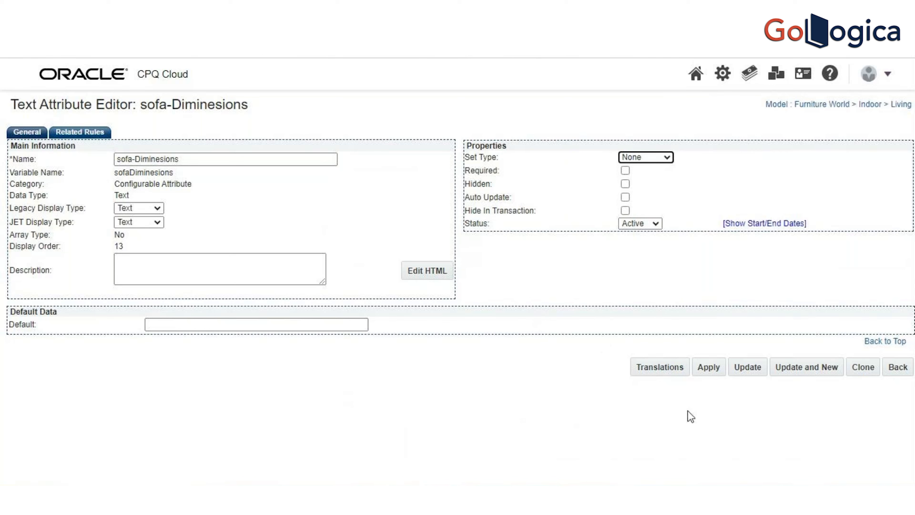
click(812, 373)
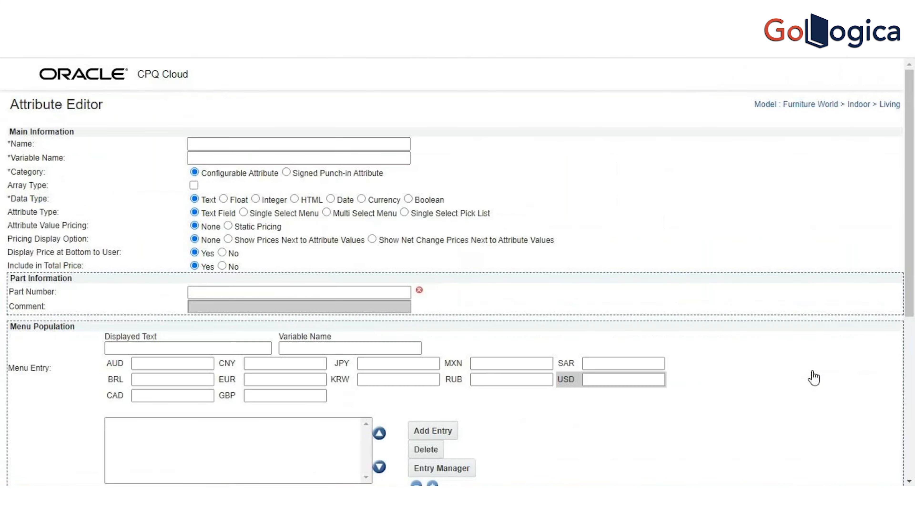
Step: Add a configurable text attribute named "tvset diminstions" with the variable name tvsetDiminstions and save it
click(408, 143)
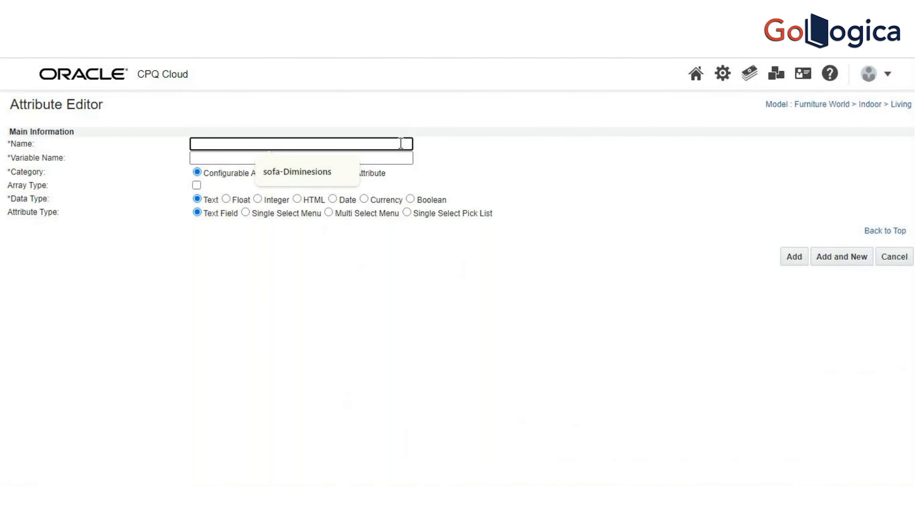
text(tvset)
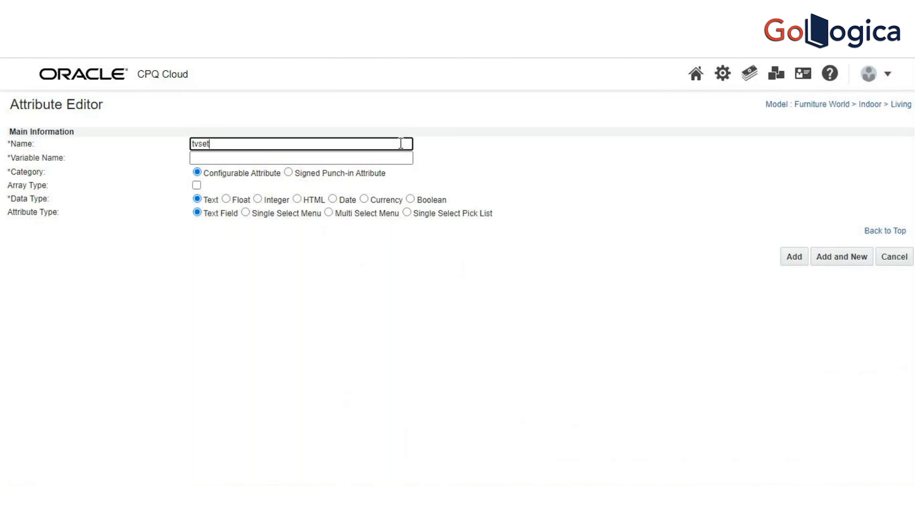
text( diminstions)
key(Tab)
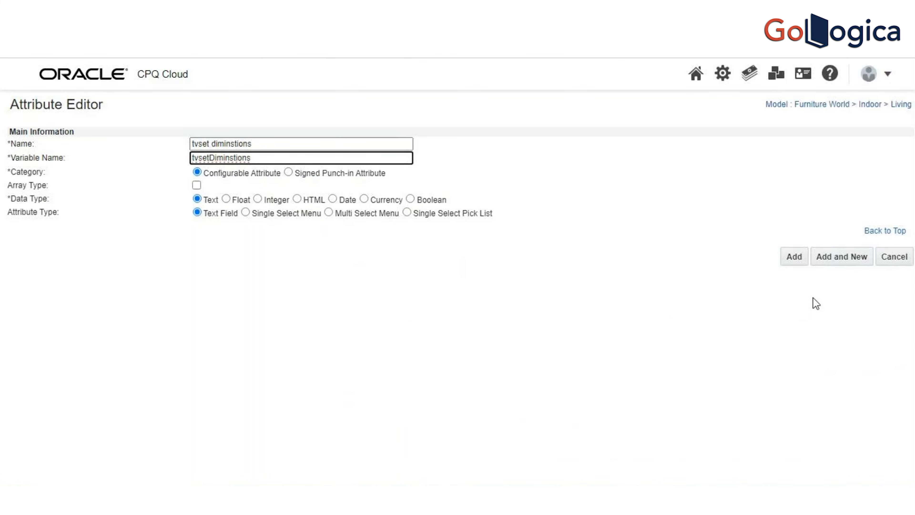
click(795, 260)
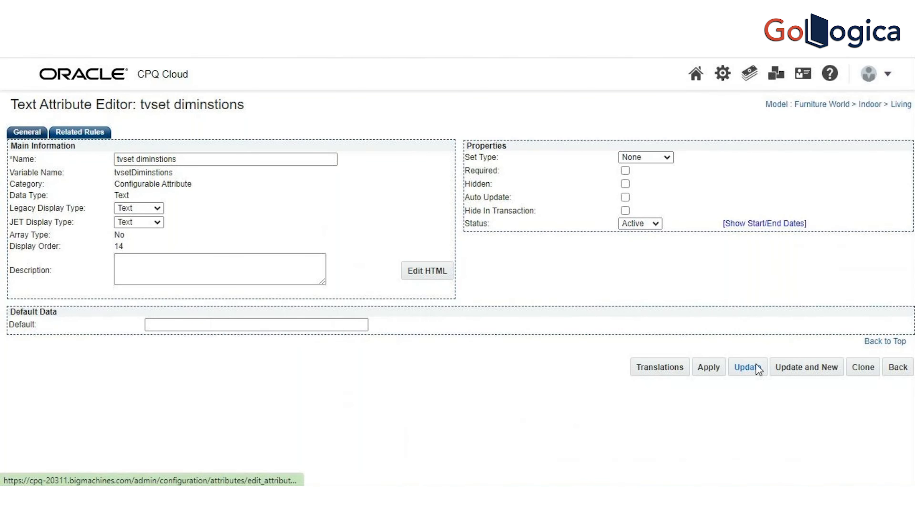
click(746, 367)
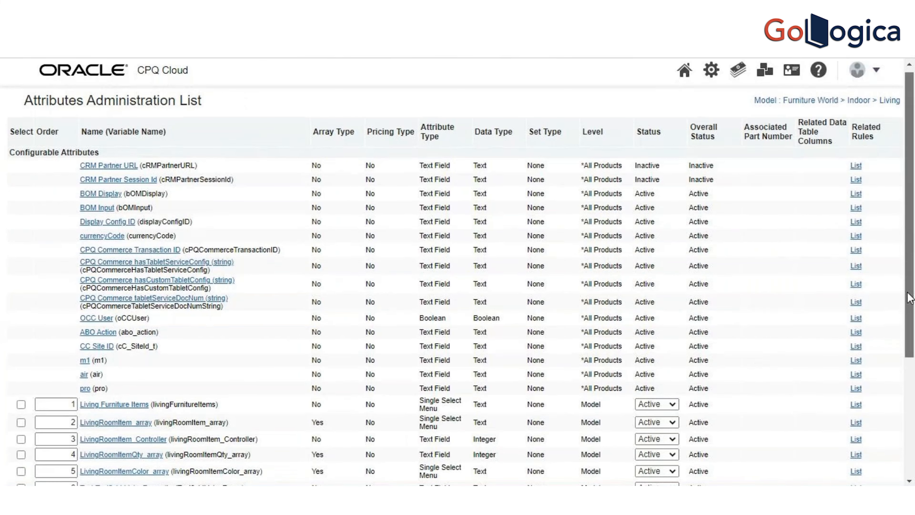
Step: Return to the model list and open the layout of the Living model's configuration flow Living Config Flow FW
drag(909, 297, 912, 465)
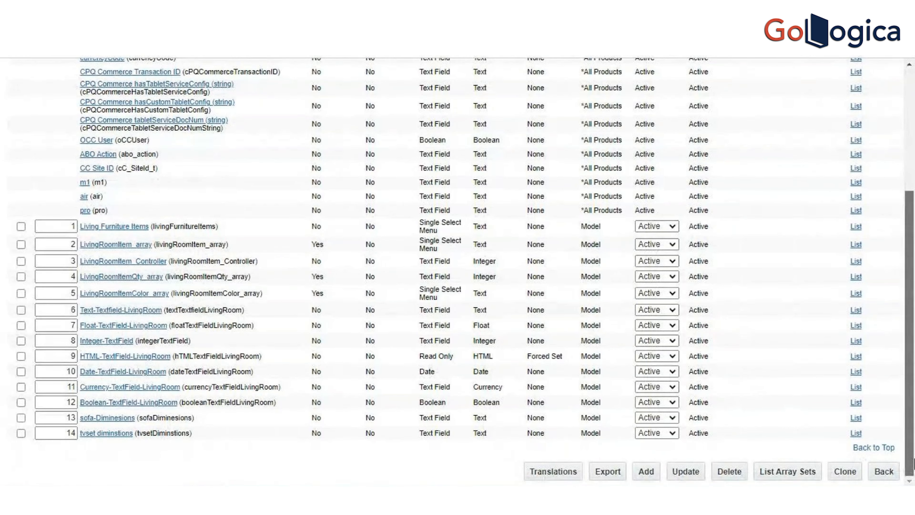
click(886, 472)
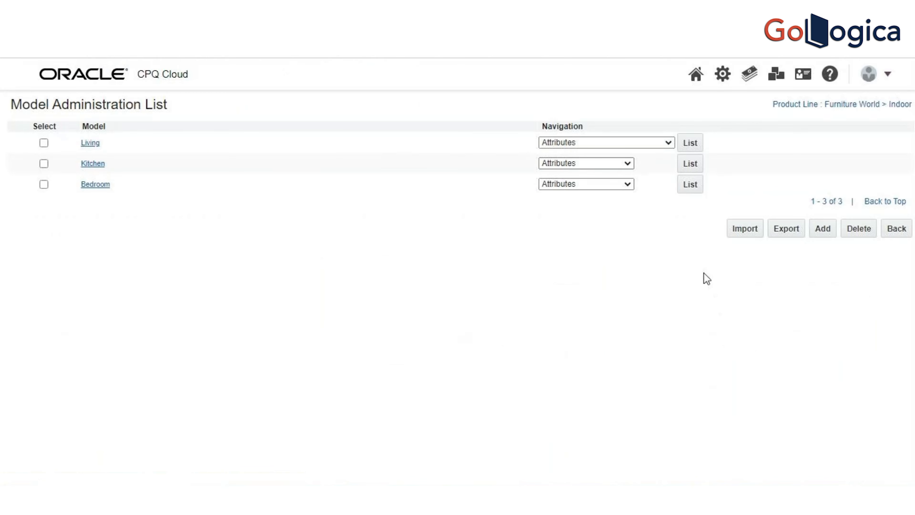
click(661, 146)
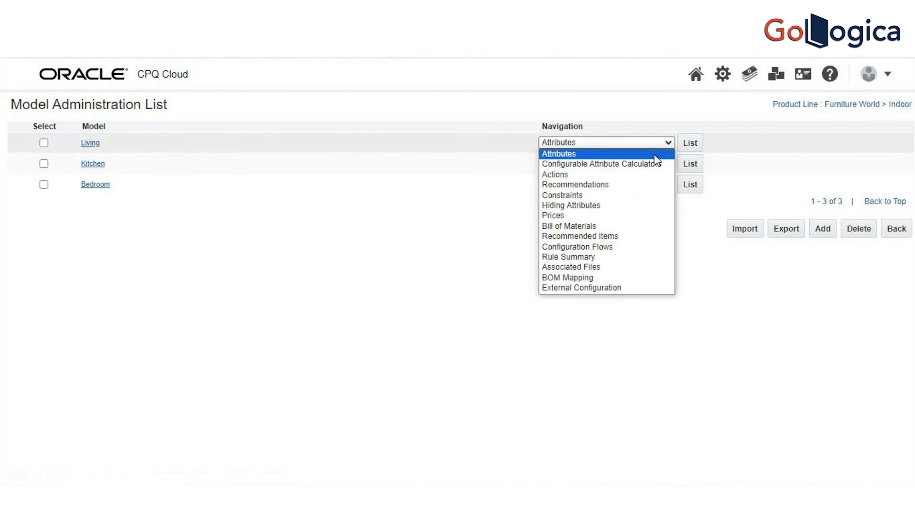
click(636, 245)
click(695, 147)
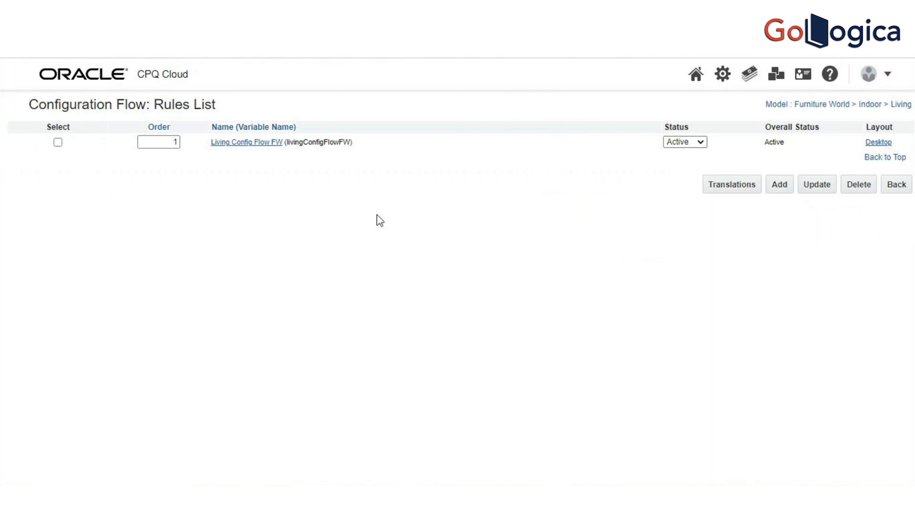
click(274, 144)
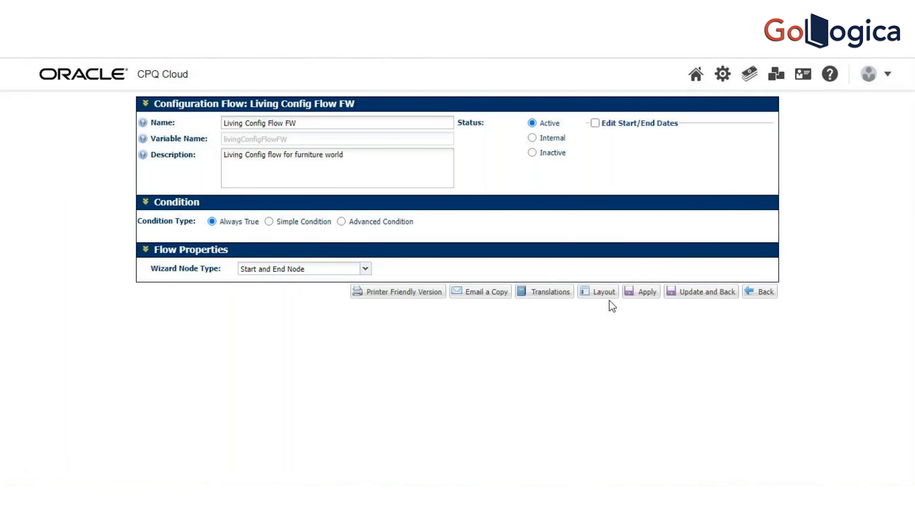
click(603, 293)
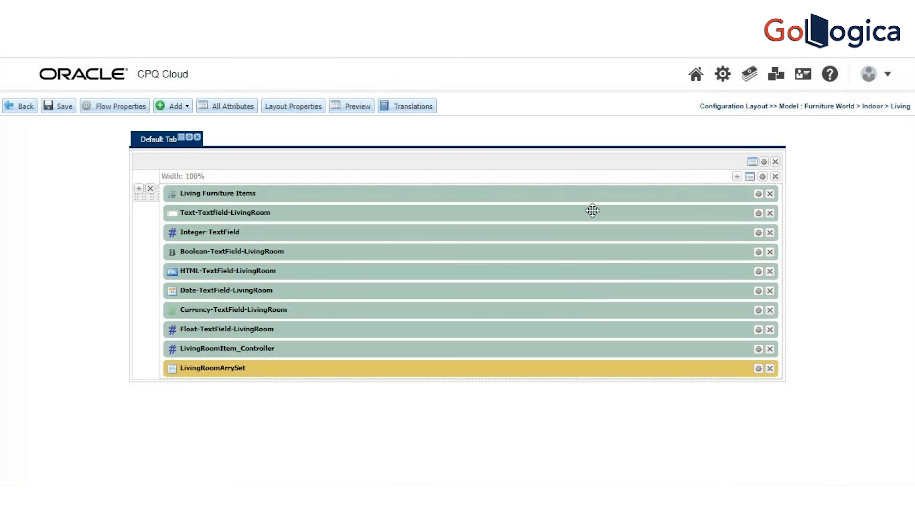
Step: Find the sofa-Diminesions attribute by filtering for "sofa" and place it in the layout directly below Living Furniture Items
click(186, 106)
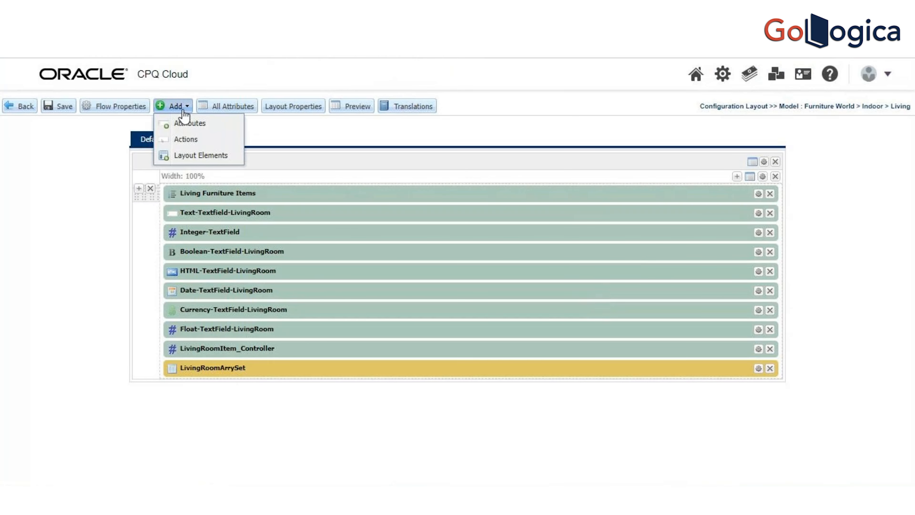
click(185, 121)
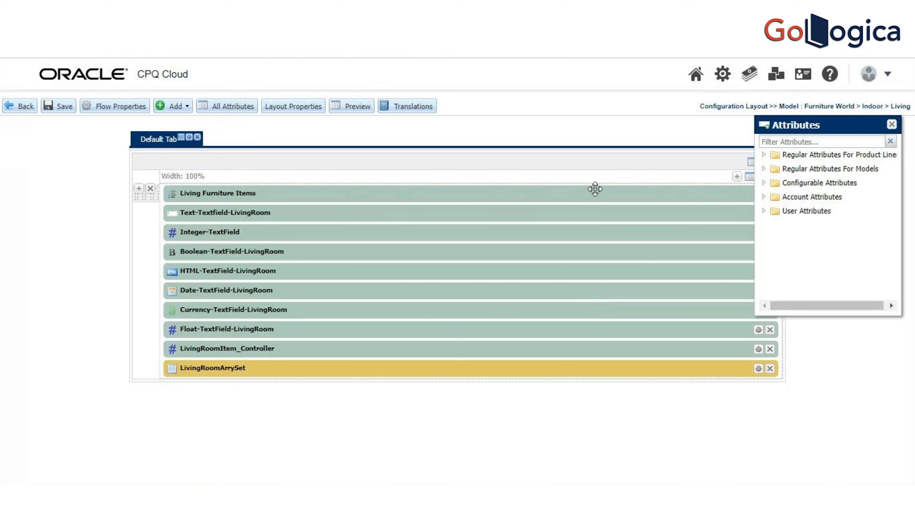
click(800, 146)
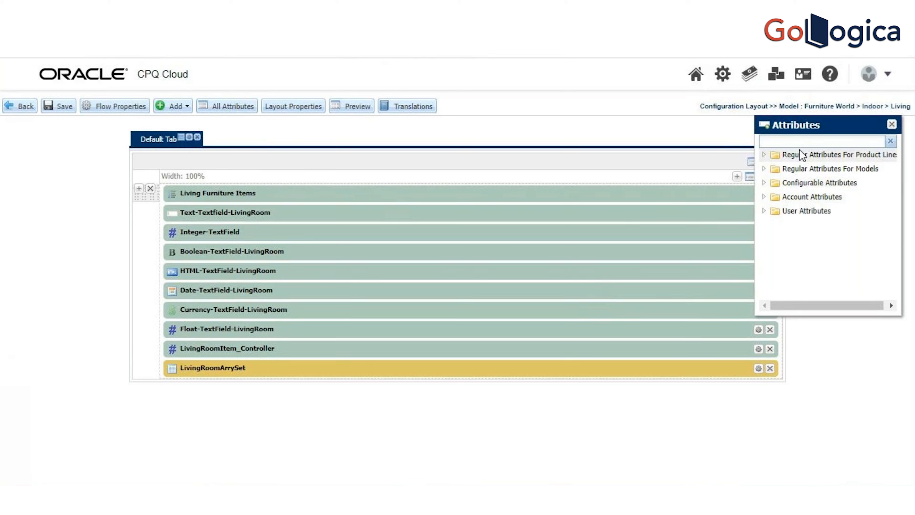
text(sofa)
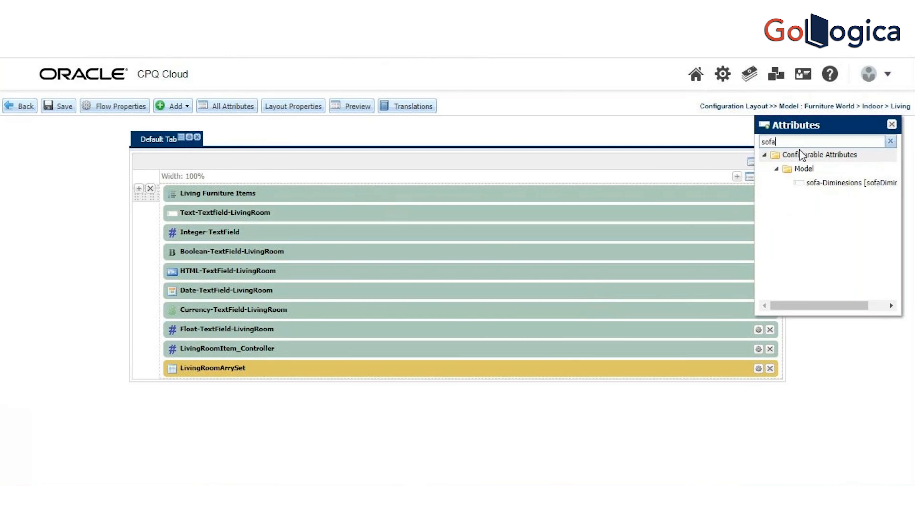
drag(831, 190, 281, 203)
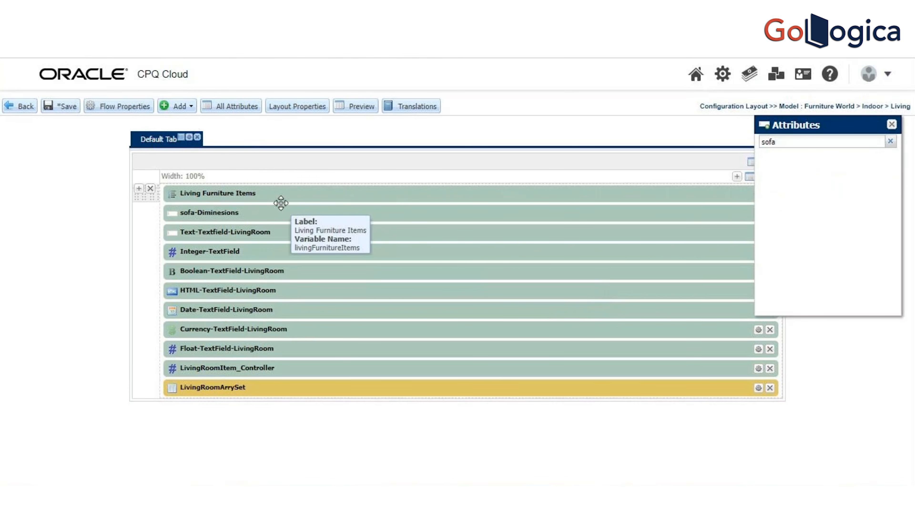
Step: Filter the attributes for "tv" and place tvset diminstions in the layout directly below sofa-Diminesions
drag(788, 146, 729, 151)
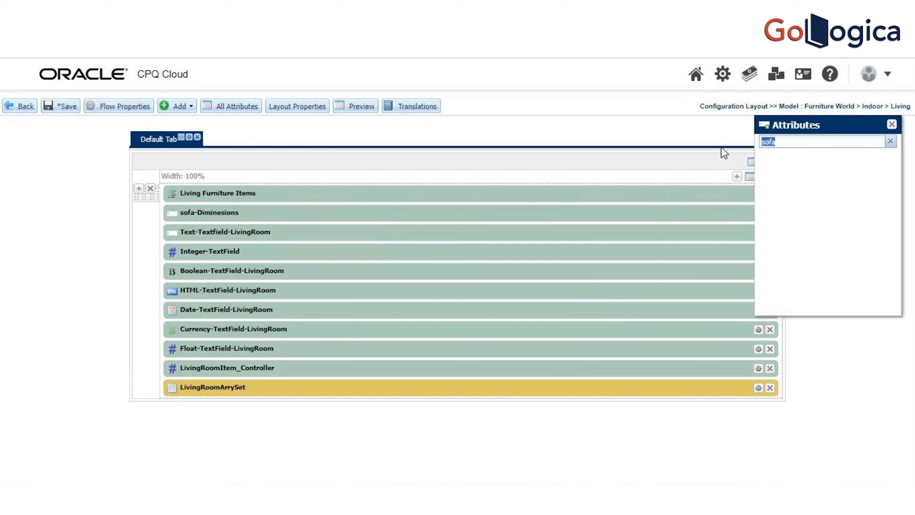
text(tv)
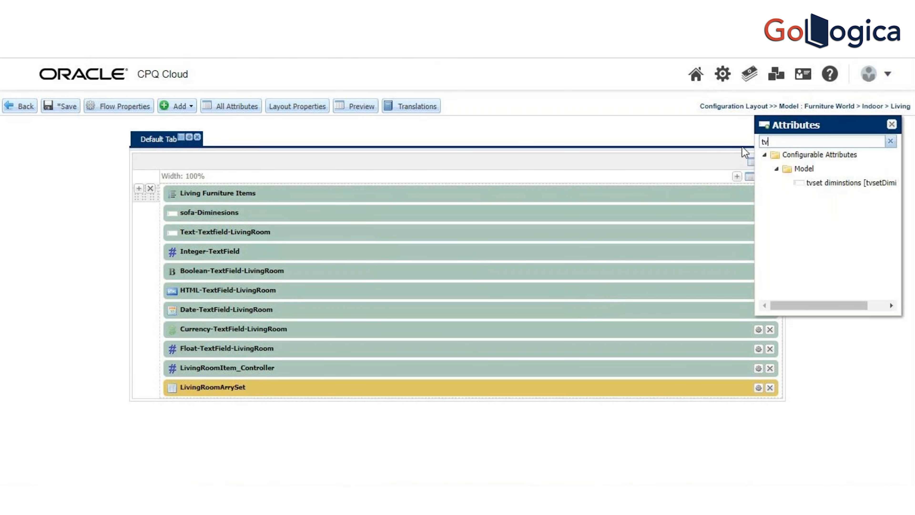
drag(840, 183, 232, 222)
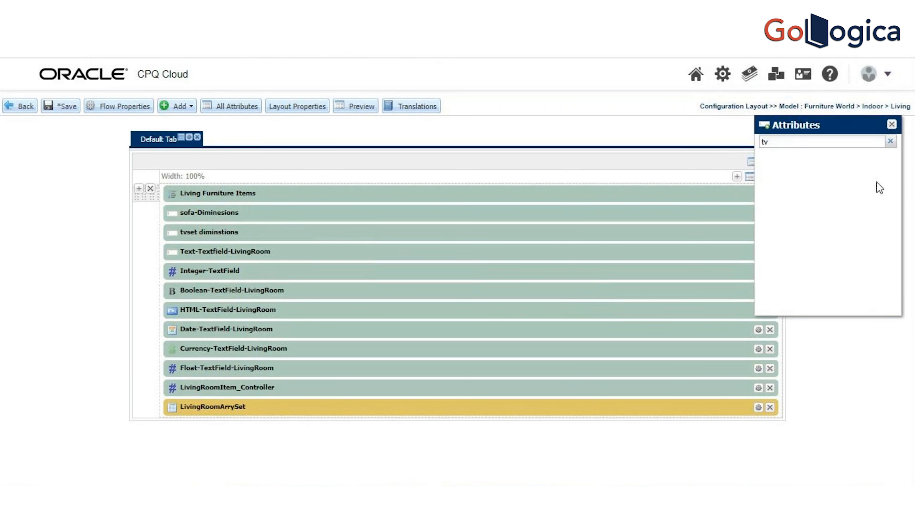
click(892, 125)
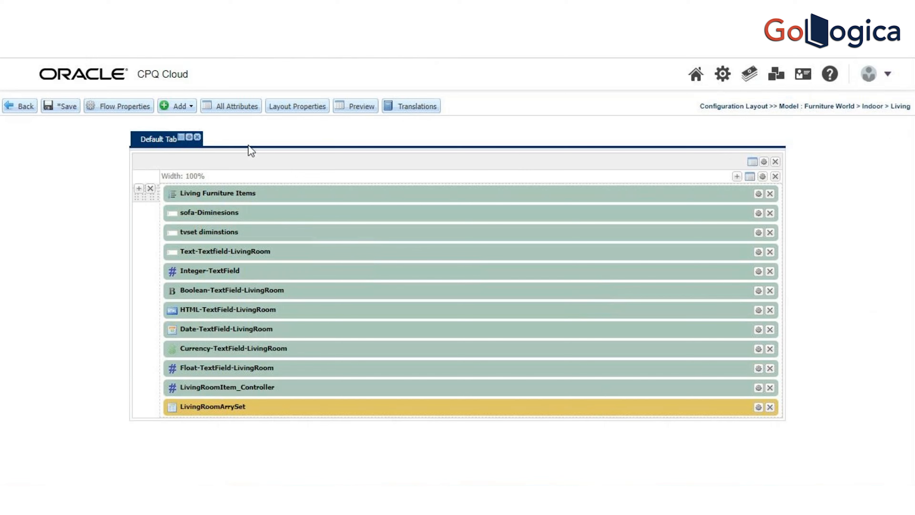
Step: Save the configuration layout and return to the model administration list of the Indoor product line
click(69, 110)
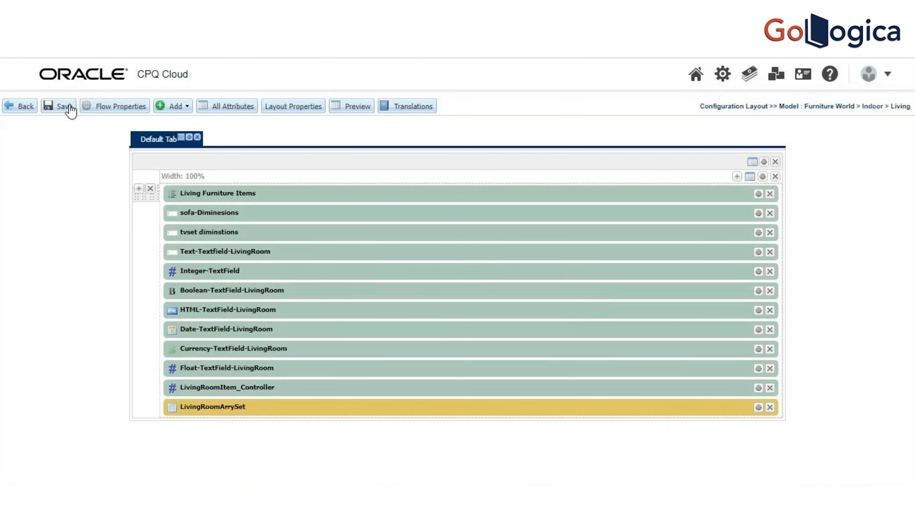
click(31, 106)
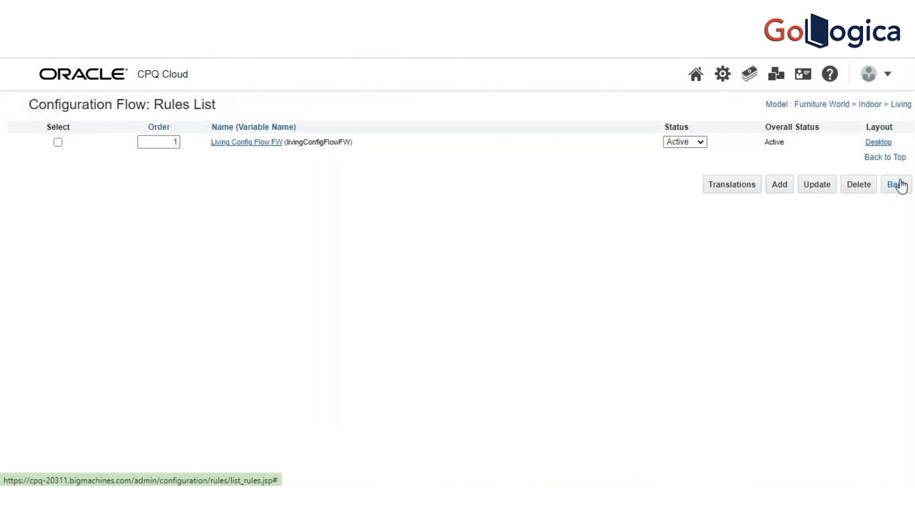
click(902, 187)
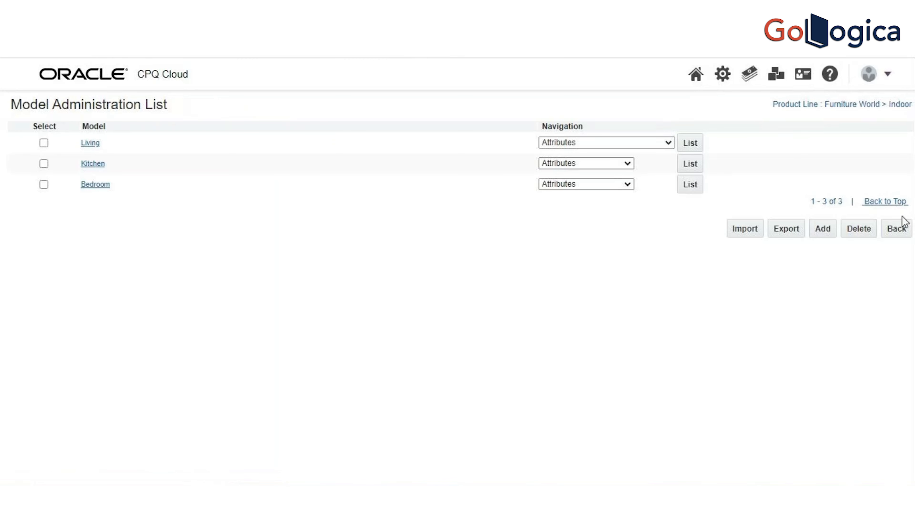
click(903, 232)
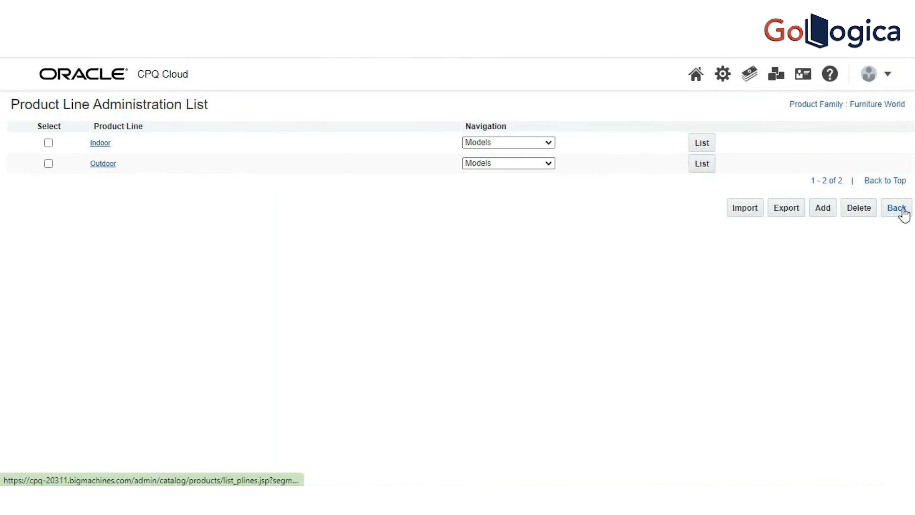
click(902, 212)
click(901, 229)
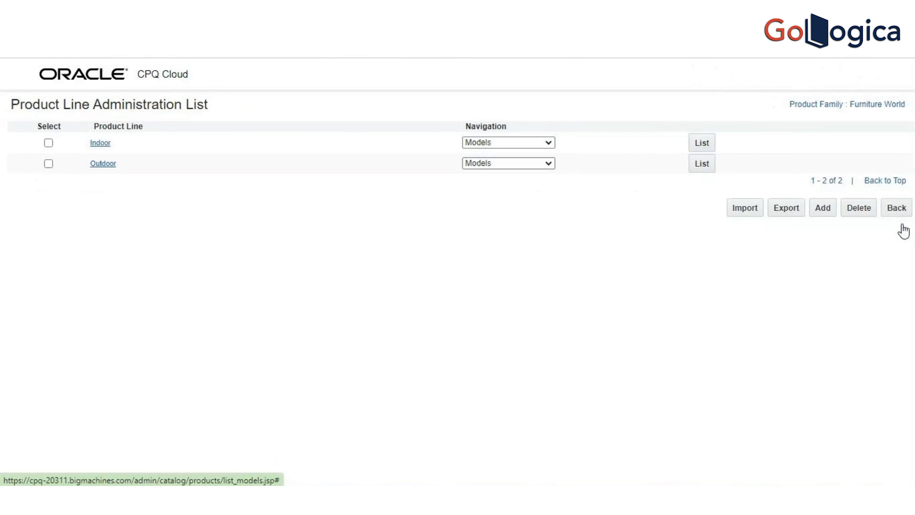
click(900, 213)
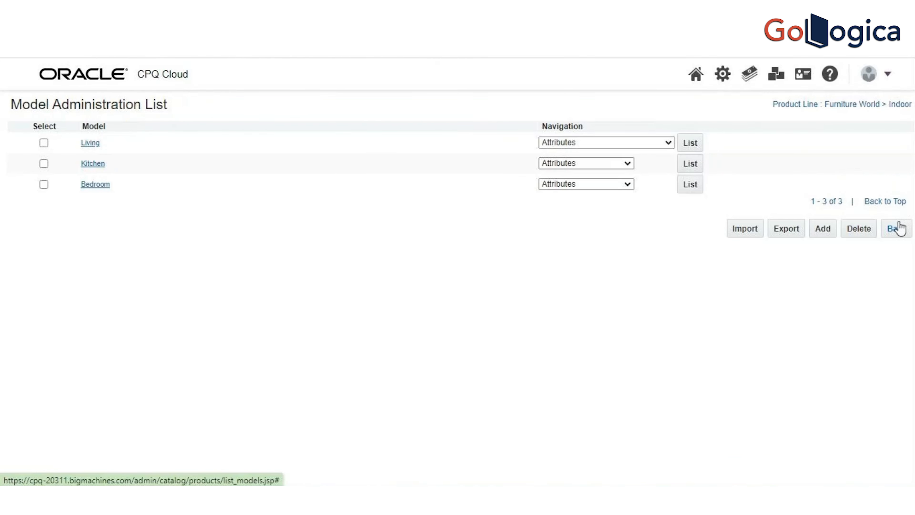
click(900, 228)
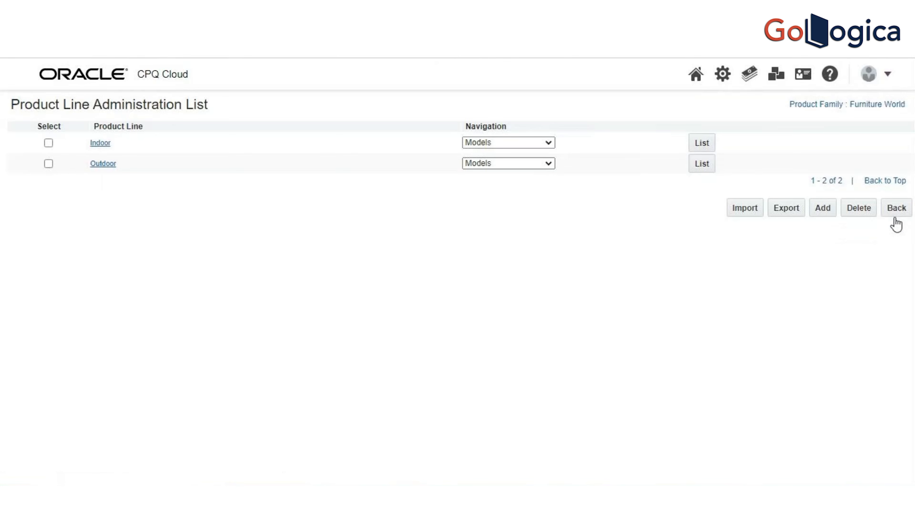
click(900, 209)
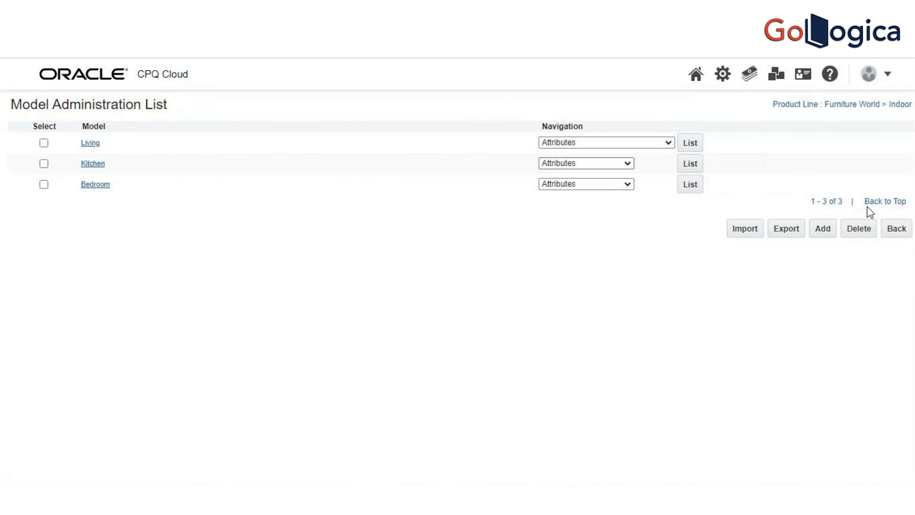
Step: Open the Deployment Center of the Furniture World product family, reached from the administration platform's catalog definition
click(729, 79)
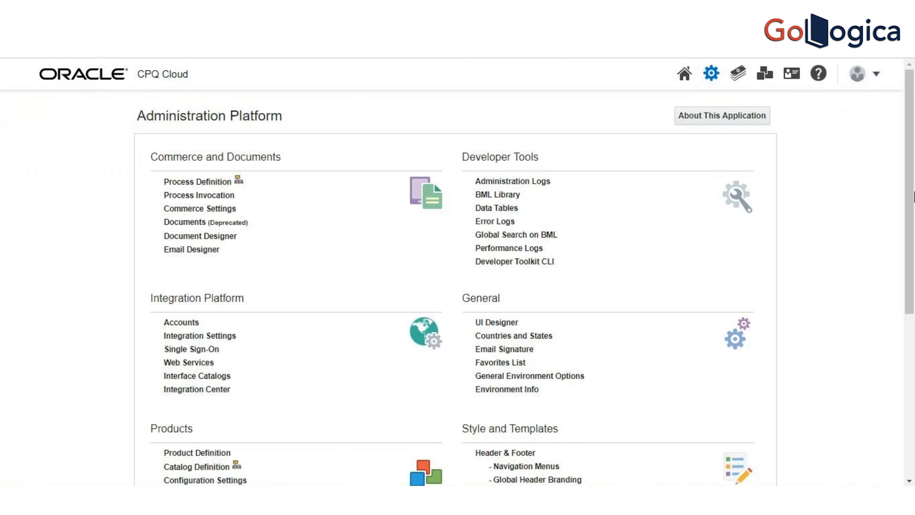
scroll(899, 303, down, 5)
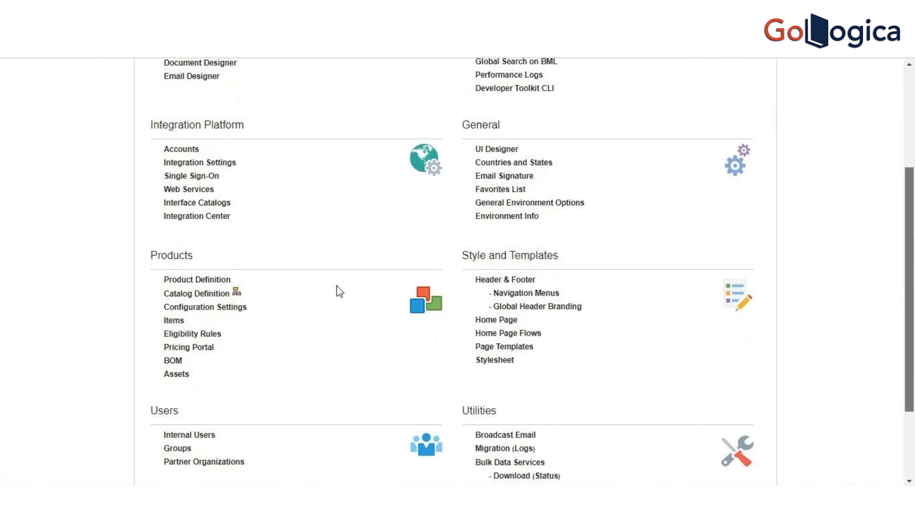
click(217, 294)
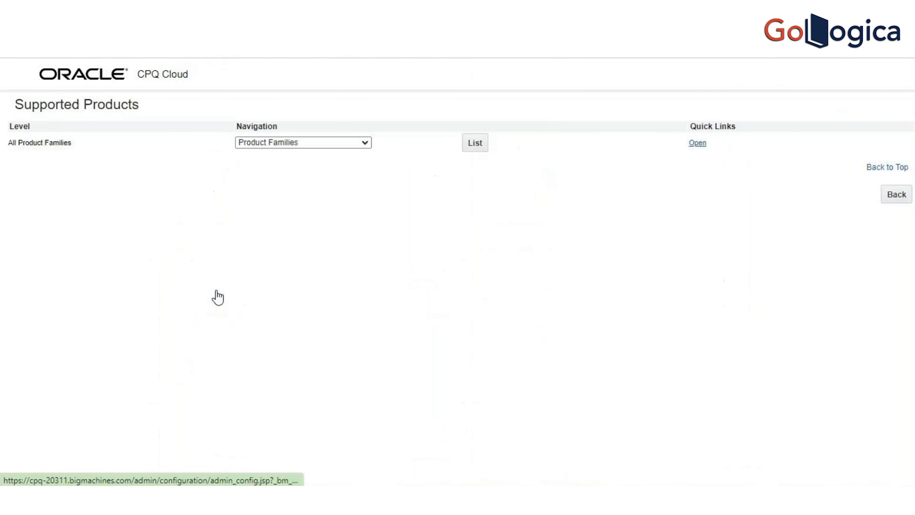
click(479, 145)
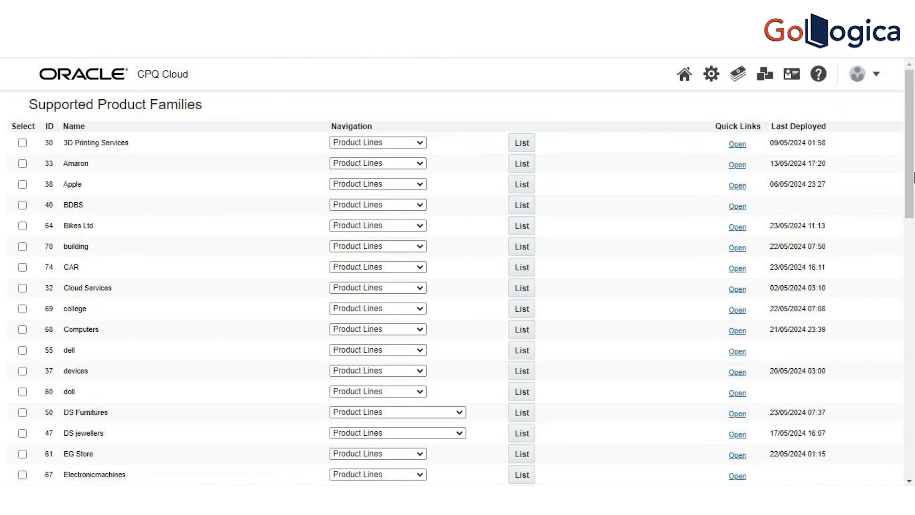
scroll(913, 177, down, 6)
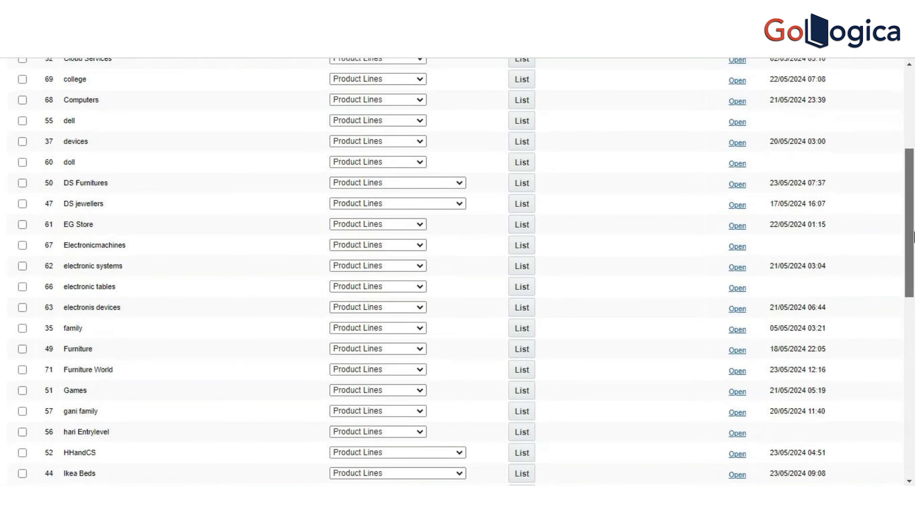
click(420, 370)
click(413, 357)
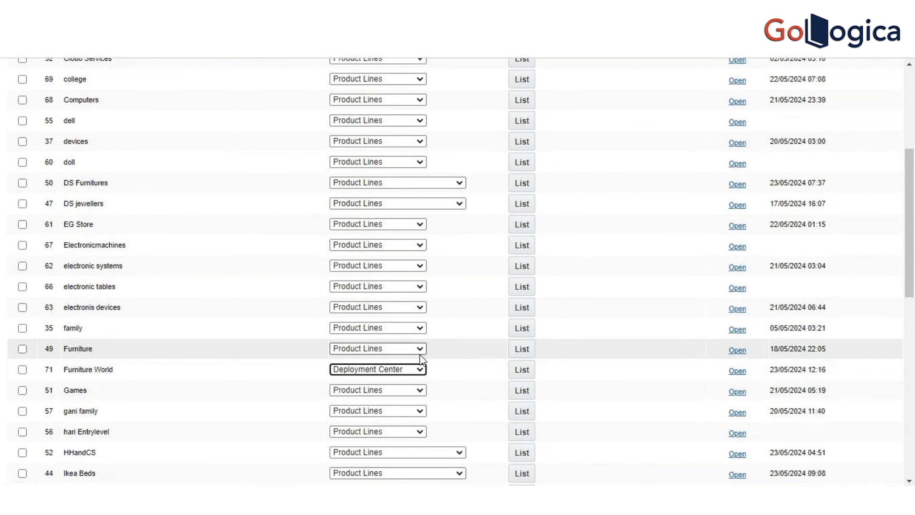
click(522, 371)
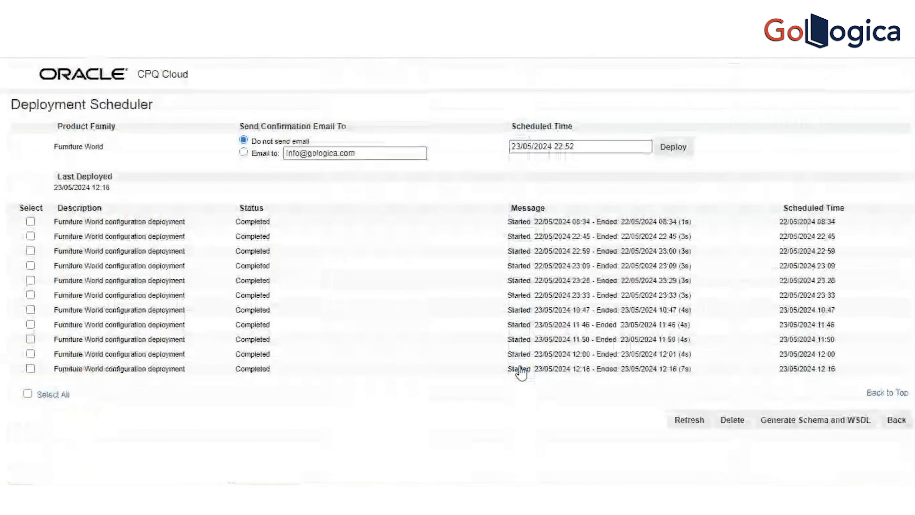
Step: Deploy the Furniture World configuration without a confirmation email and refresh the deployment status until it has finished
click(681, 146)
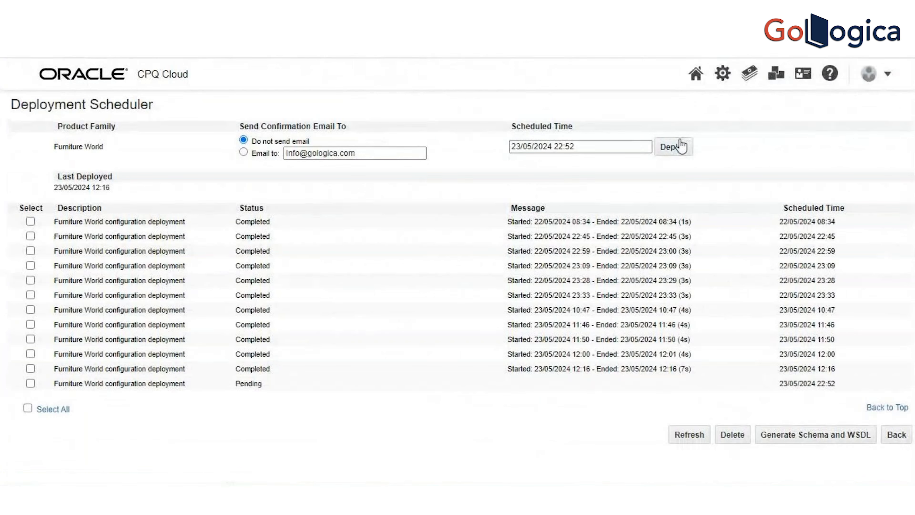
click(691, 439)
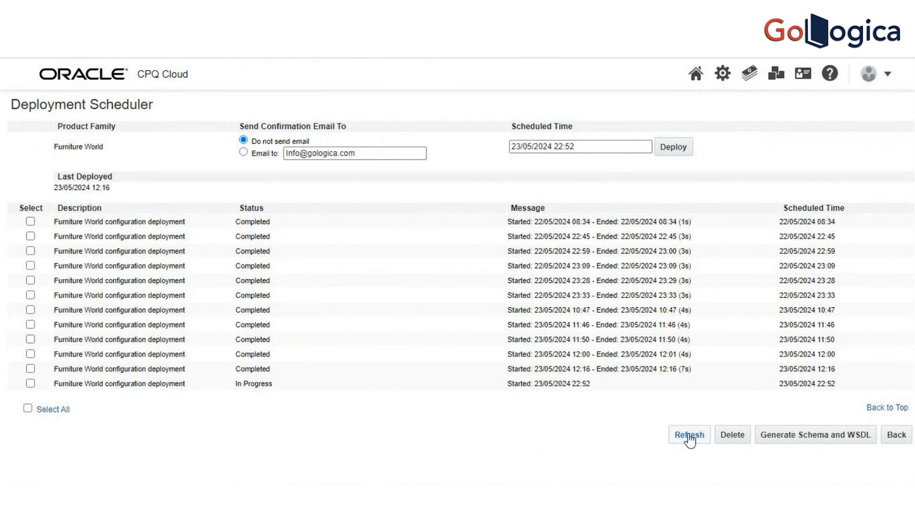
click(690, 439)
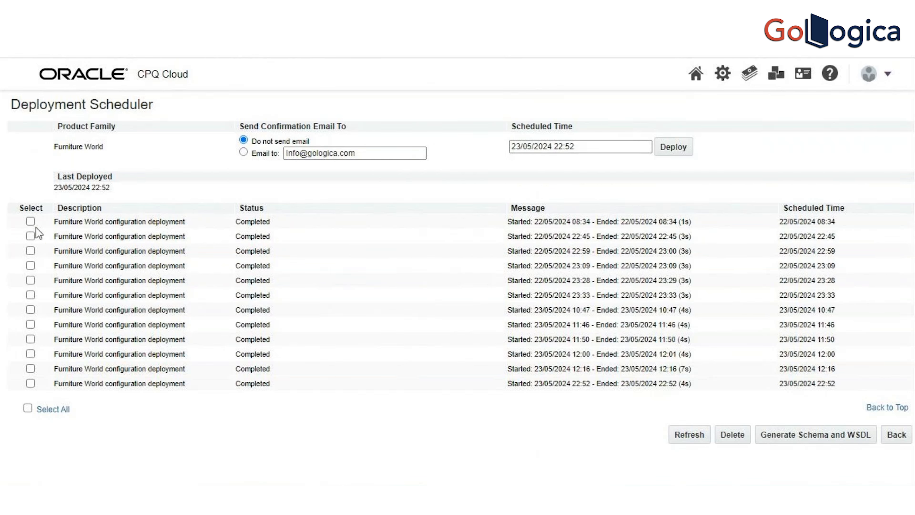
Step: Select all Furniture World configuration deployment entries in the scheduler and delete them
click(27, 409)
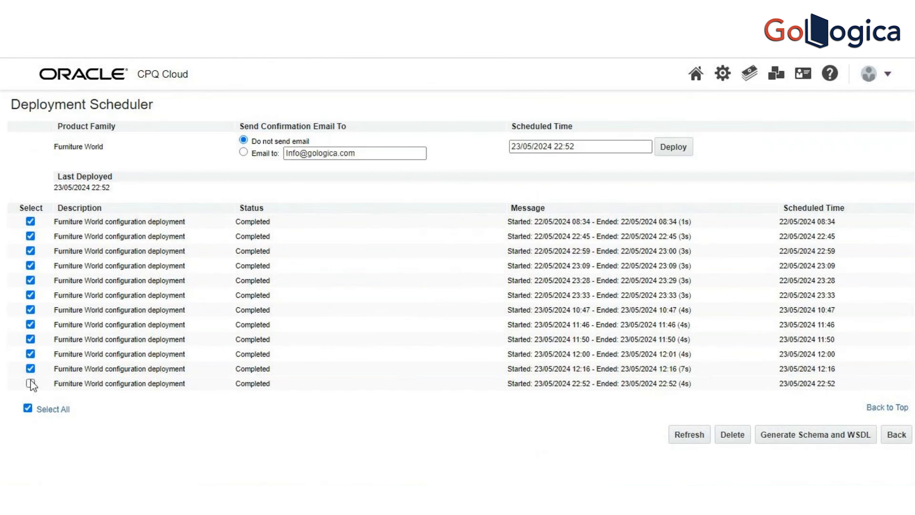
click(29, 384)
click(725, 437)
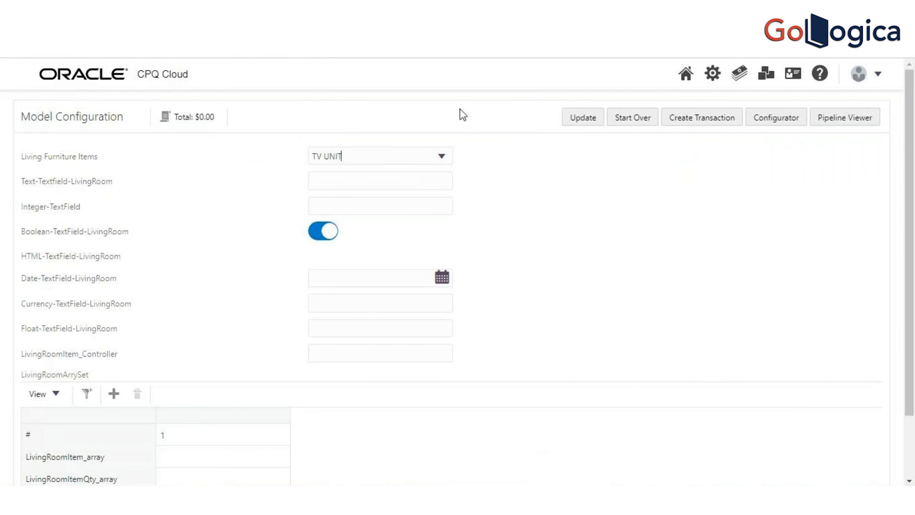
Step: Return to the catalog homepage and start configuring the Living model under Furniture World's indoor furniture
click(686, 76)
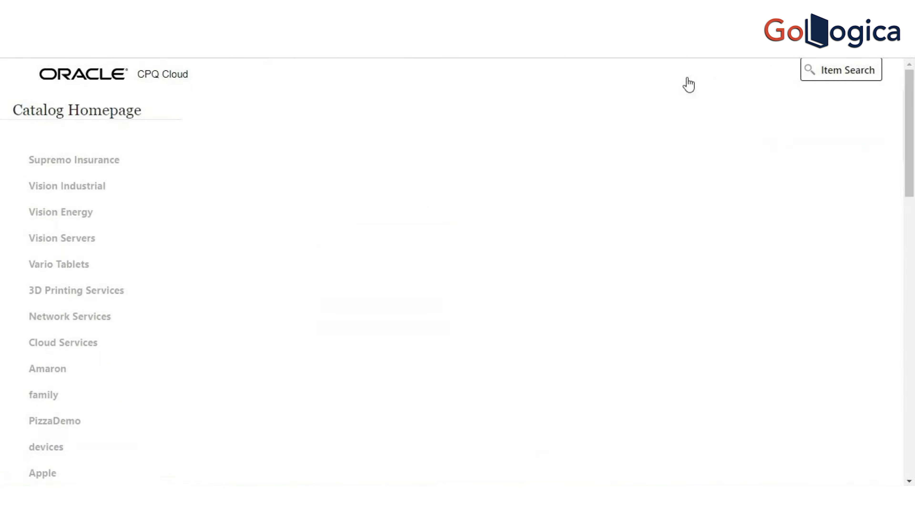
drag(914, 182, 912, 460)
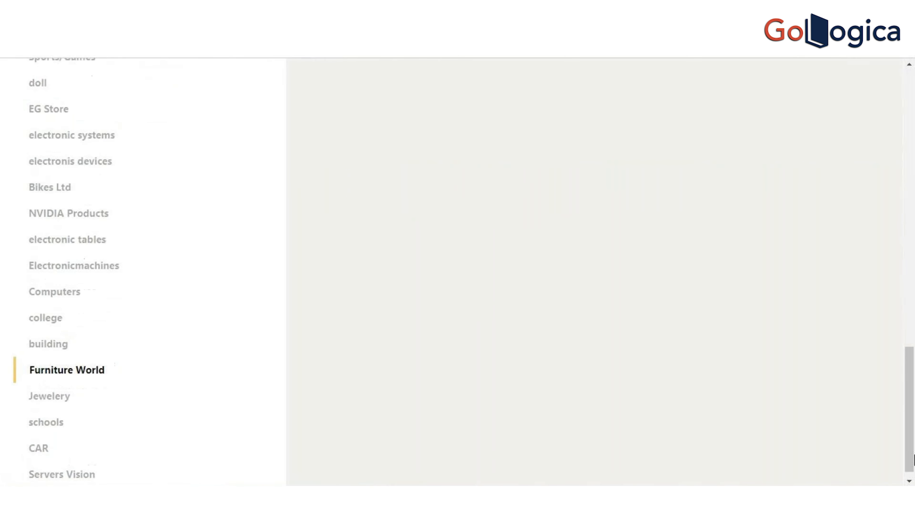
mouse_move(116, 361)
click(178, 359)
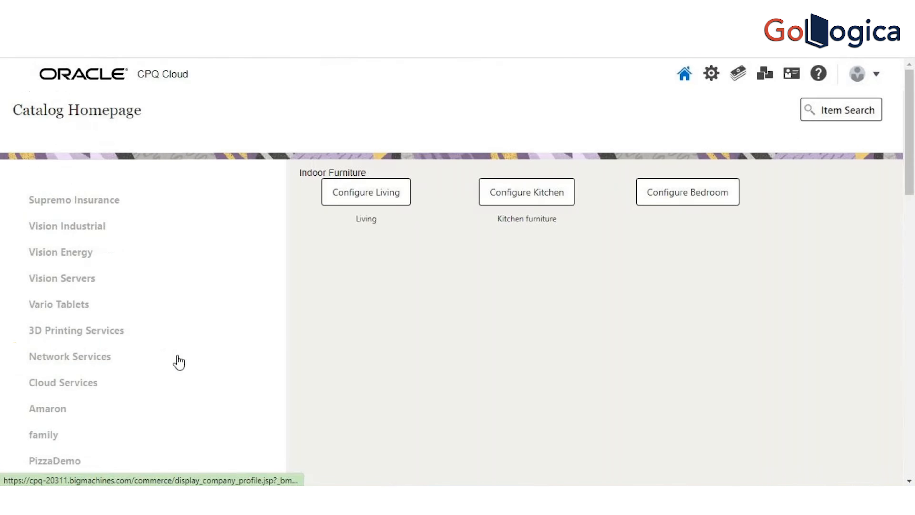
click(373, 200)
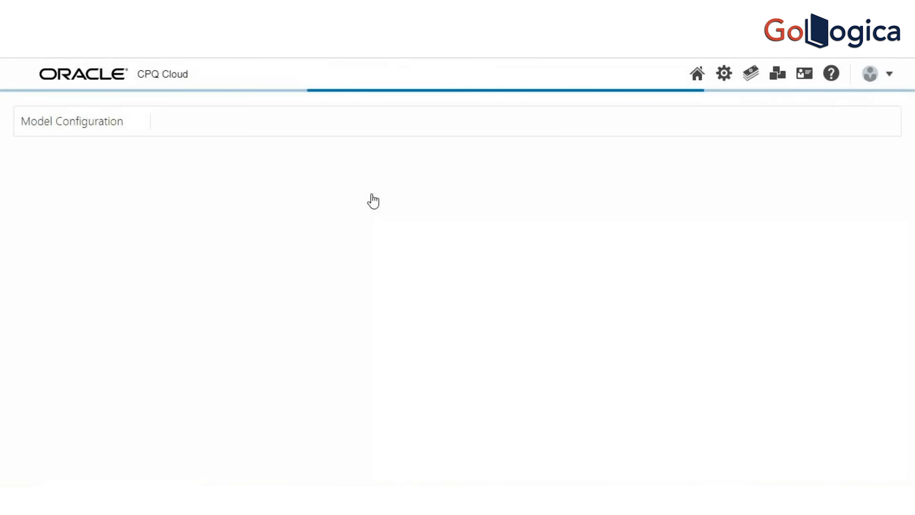
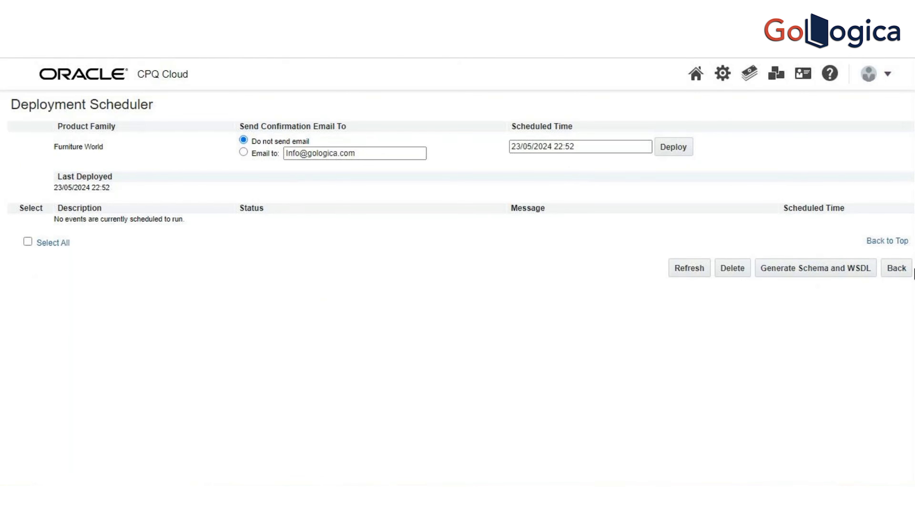
Step: Return to the supported product families and open the model list of Furniture World's Indoor product line
click(900, 274)
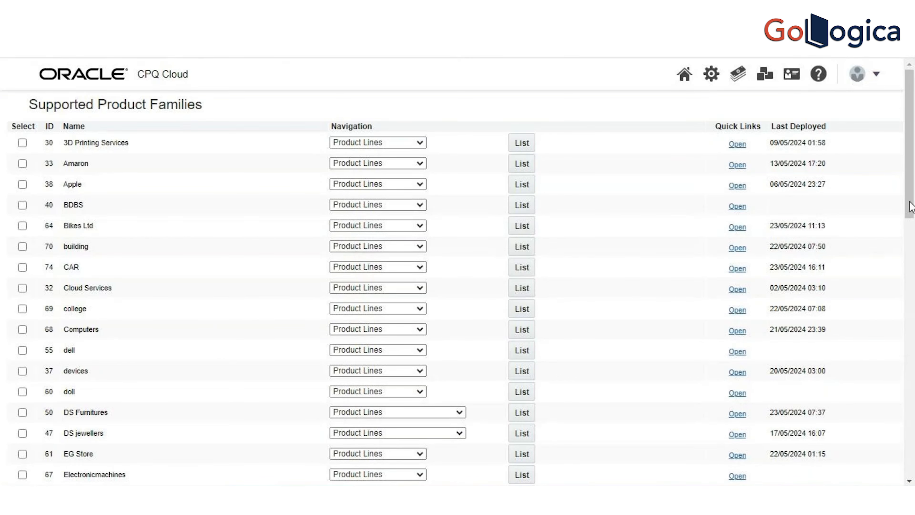
scroll(913, 255, down, 3)
drag(913, 254, 914, 272)
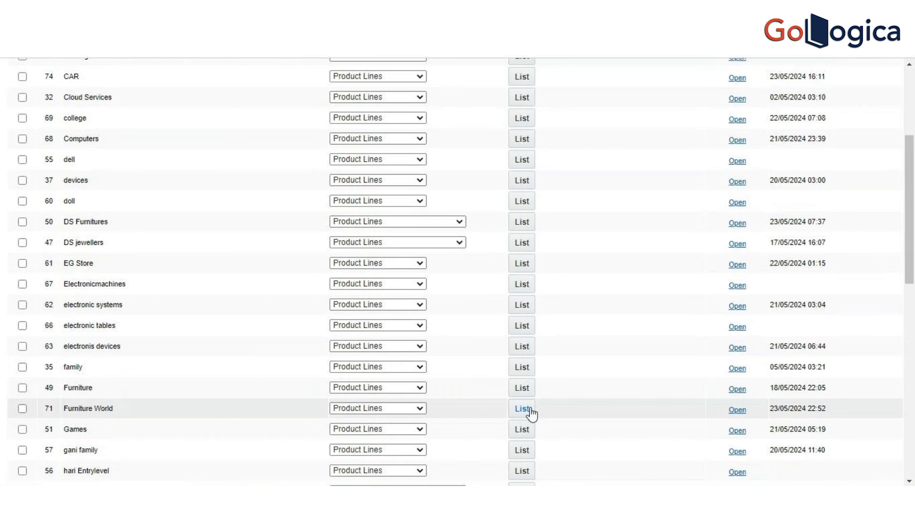
click(522, 408)
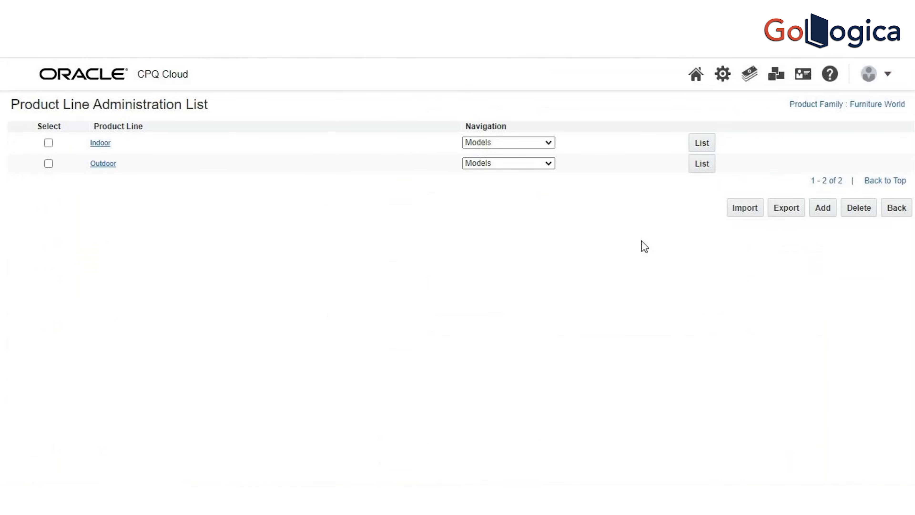
click(703, 143)
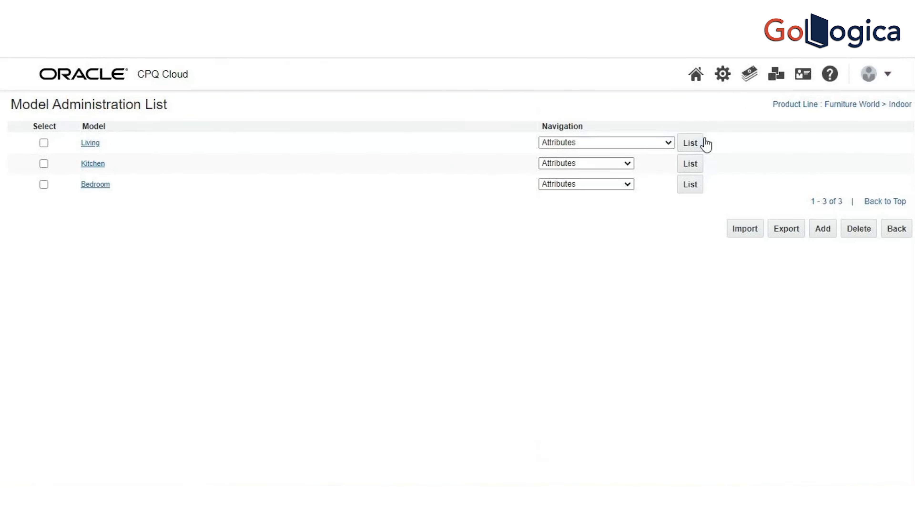
Step: Review the Living model's configurable attributes, including the sofa and TV-set dimension ones, and return to the model list
click(695, 145)
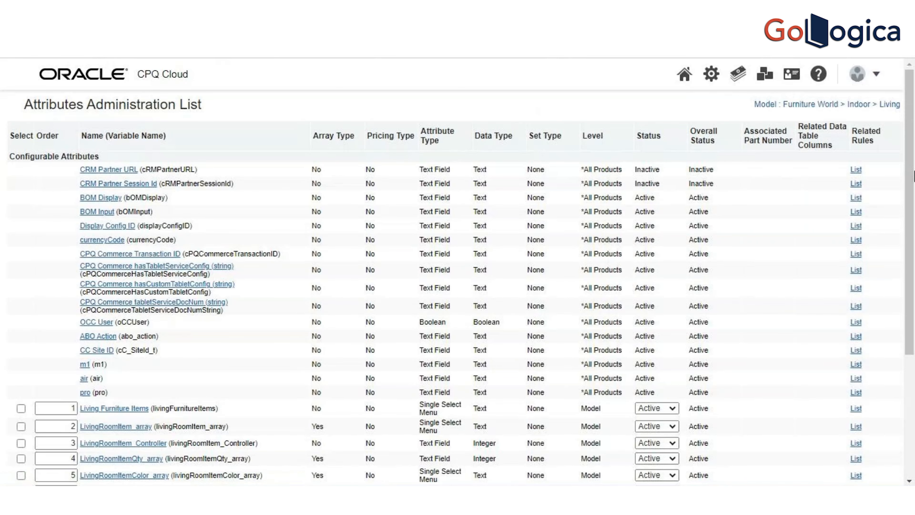
scroll(911, 355, down, 5)
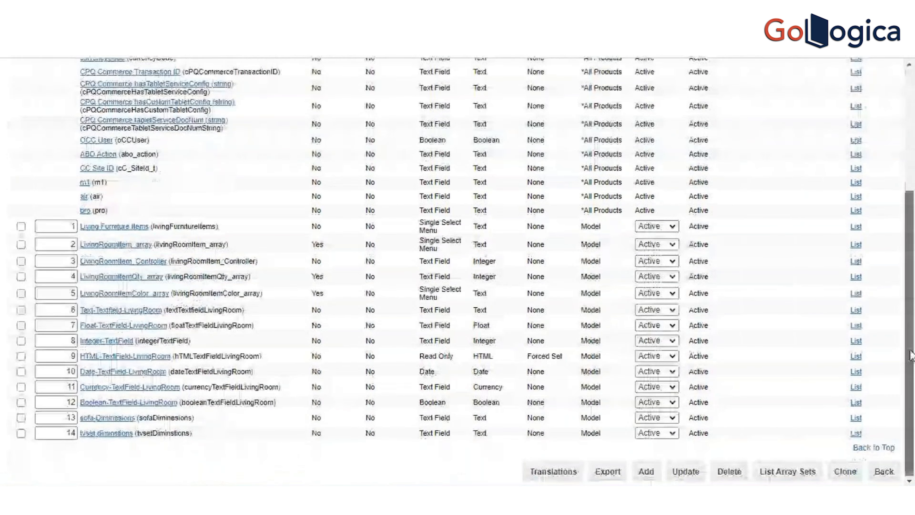
scroll(911, 355, up, 3)
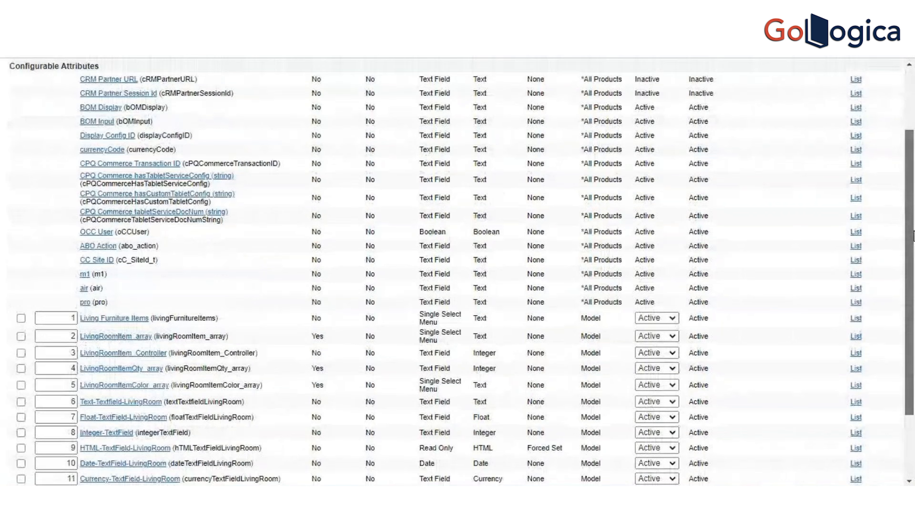
scroll(913, 236, up, 2)
scroll(913, 215, down, 4)
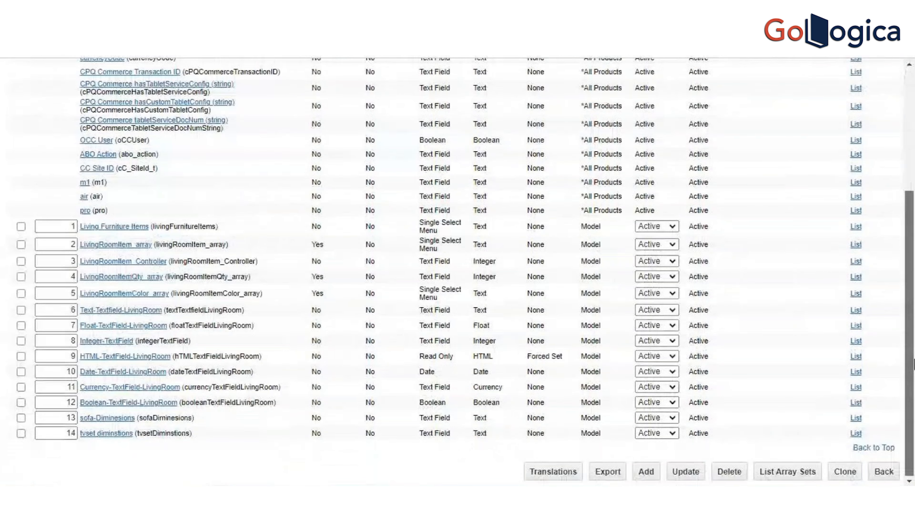
click(885, 471)
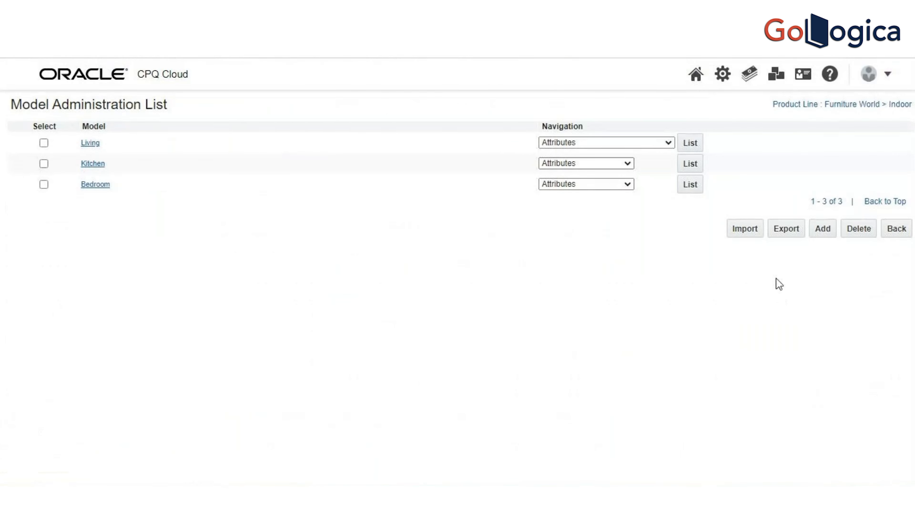
Step: Open the Living model's hiding attribute rules and start a new rule
click(653, 146)
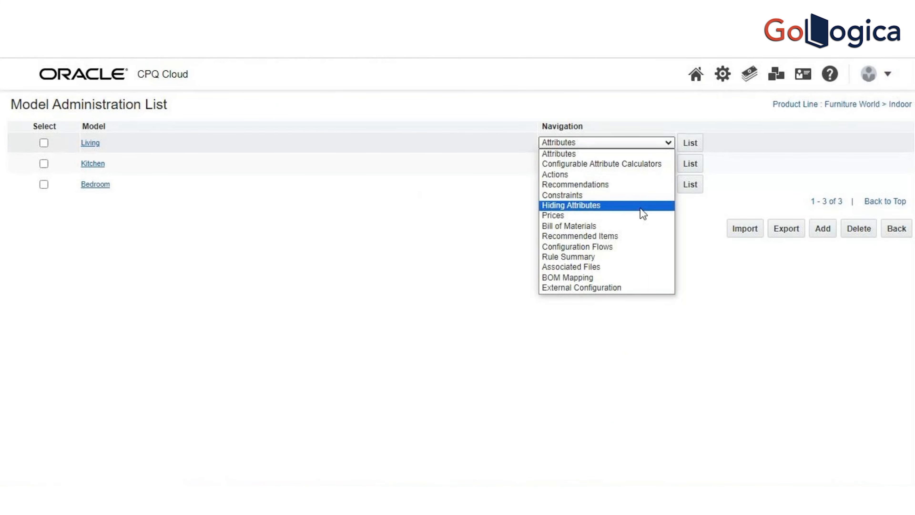
click(642, 210)
click(692, 150)
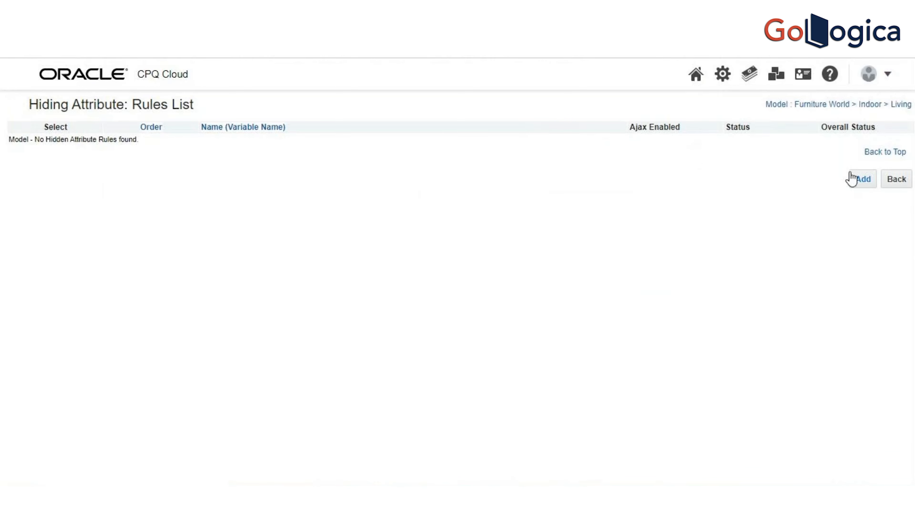
click(863, 180)
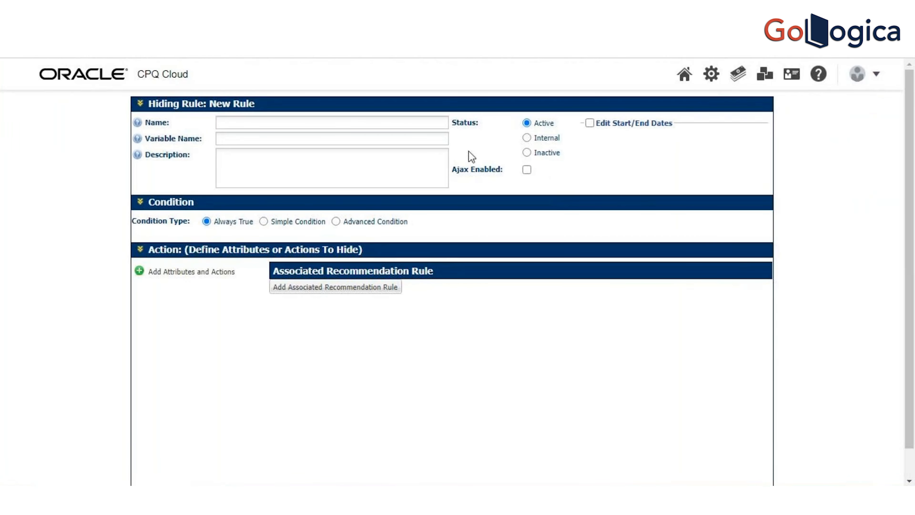
Step: Name the new hiding rule "Hide dimentions" and let its variable name fill in
click(430, 124)
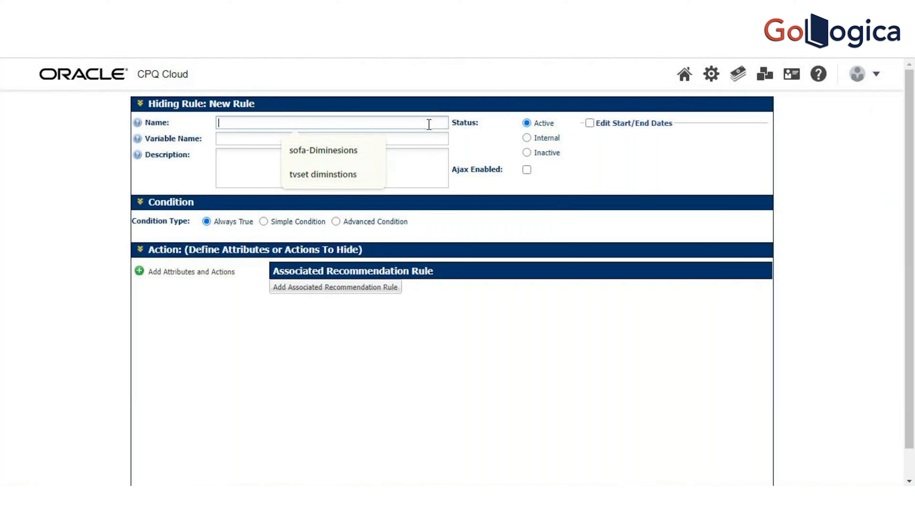
text(Hide)
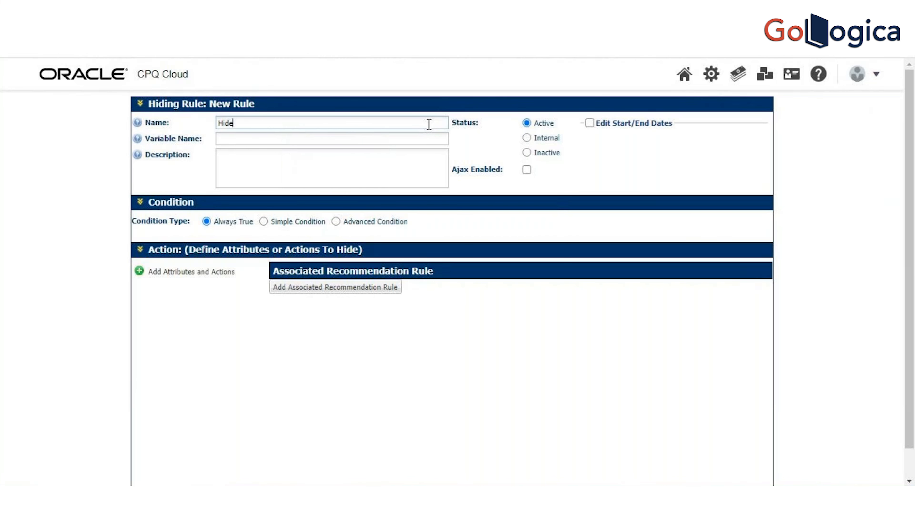
text( dimentions)
key(Tab)
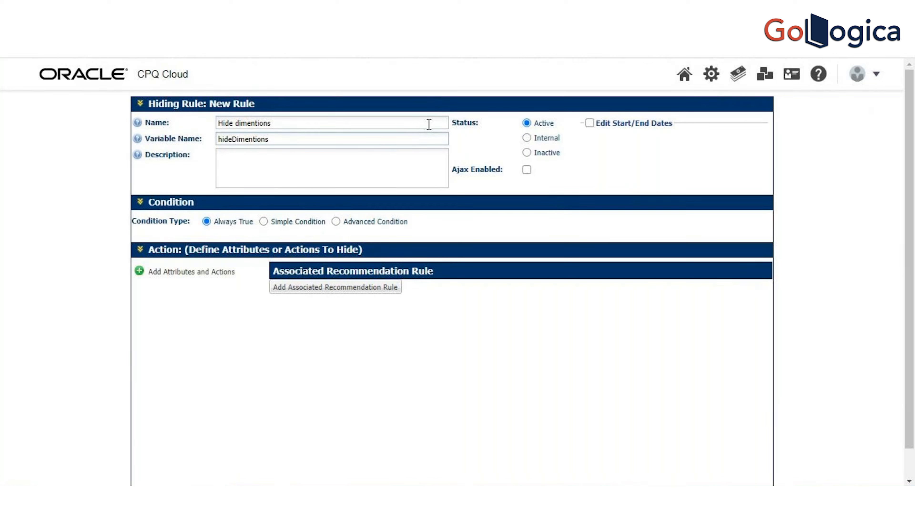
Step: Enter "Hide sofa dimintions" as the hiding rule's description
click(376, 157)
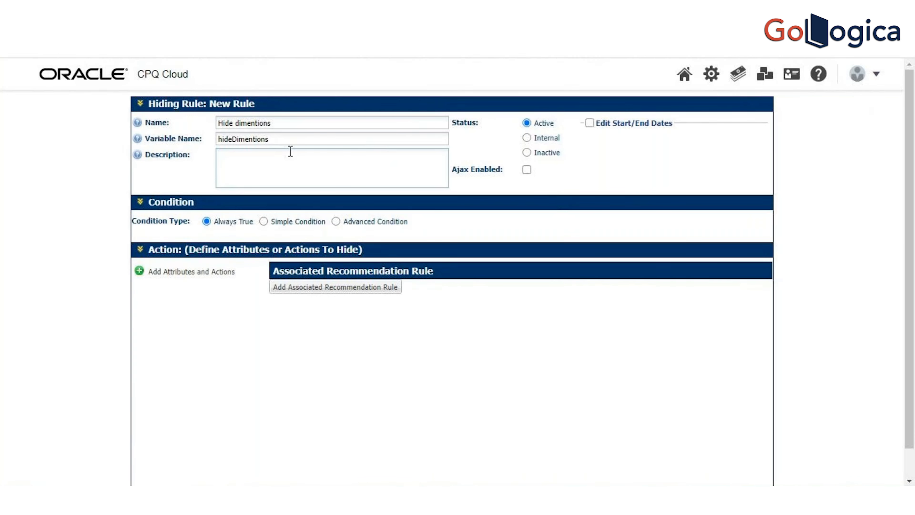
text(Hide sofa diminetions)
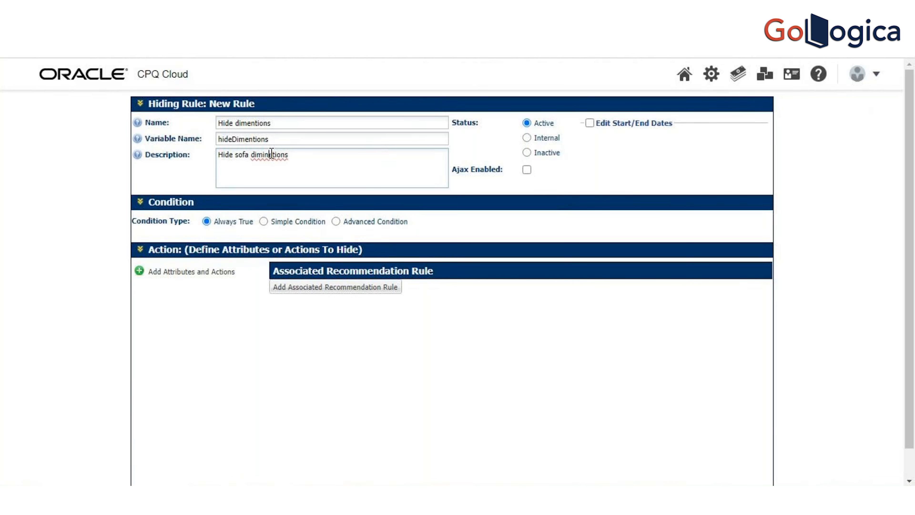
right_click(272, 154)
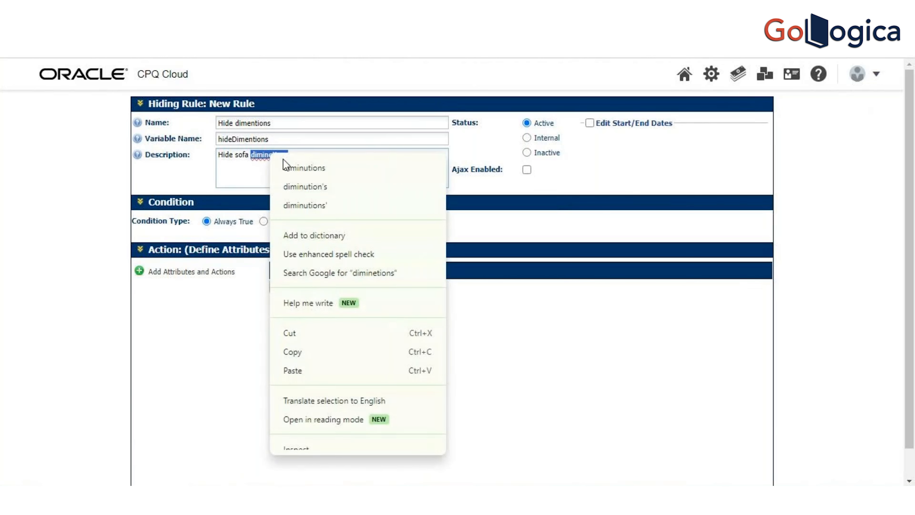
click(243, 177)
key(BackSpace)
key(BackSpace)
key(BackSpace)
key(BackSpace)
key(BackSpace)
key(BackSpace)
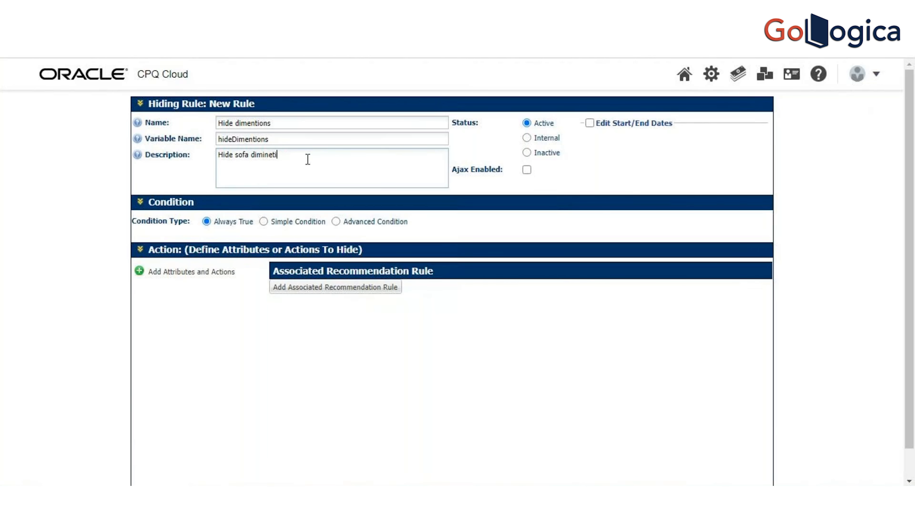
text(tions)
Step: Append "sofa" to the rule's variable name and name, making them hideDimentionssofa and "Hide dimentionssofa"
click(293, 139)
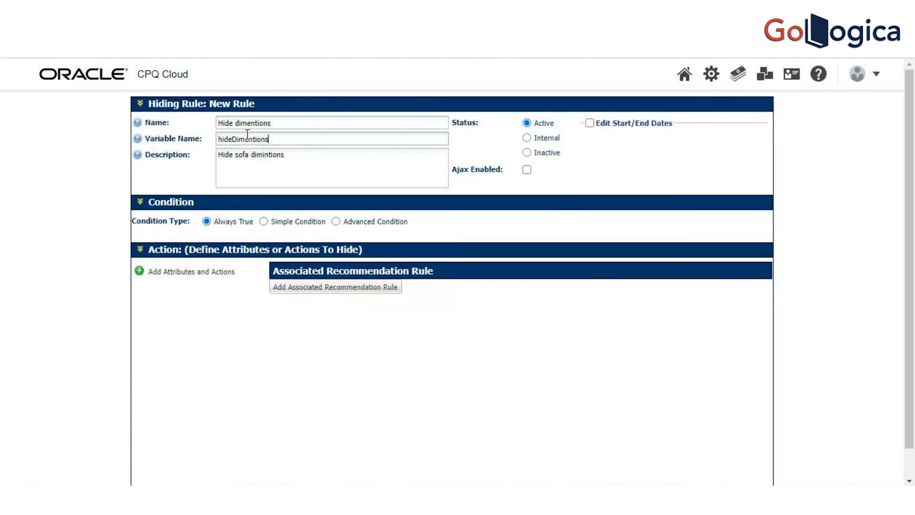
text(sofa)
click(283, 125)
text(sofa)
click(297, 180)
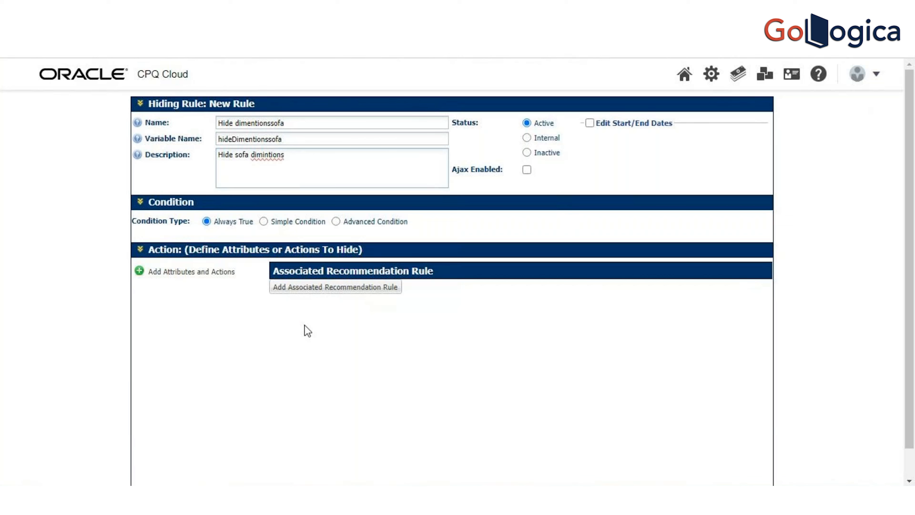
right_click(266, 157)
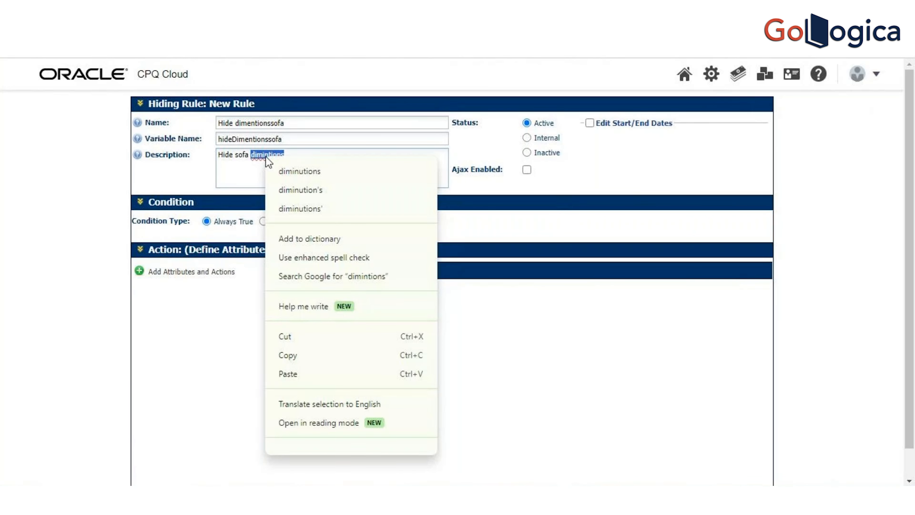
click(265, 156)
click(265, 155)
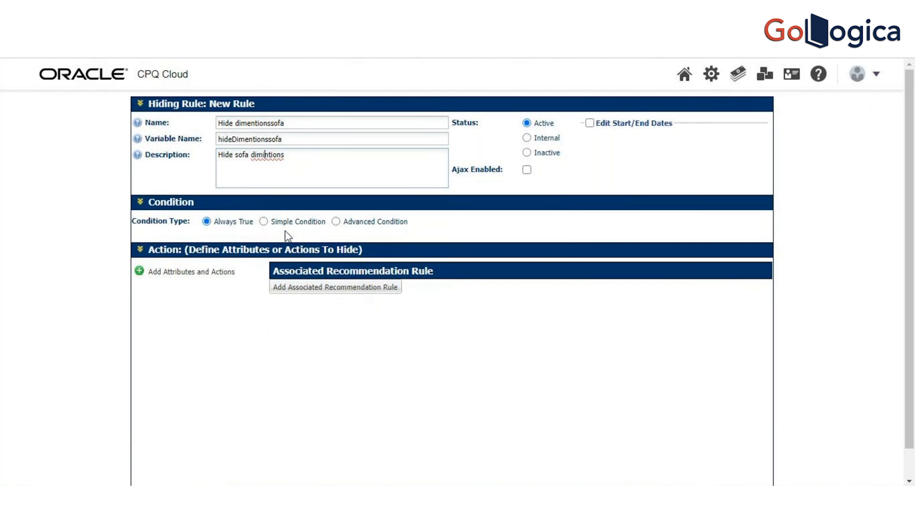
Step: Make the rule a simple condition and add a row on the Living Furniture Items attribute with the Equals operator
click(268, 224)
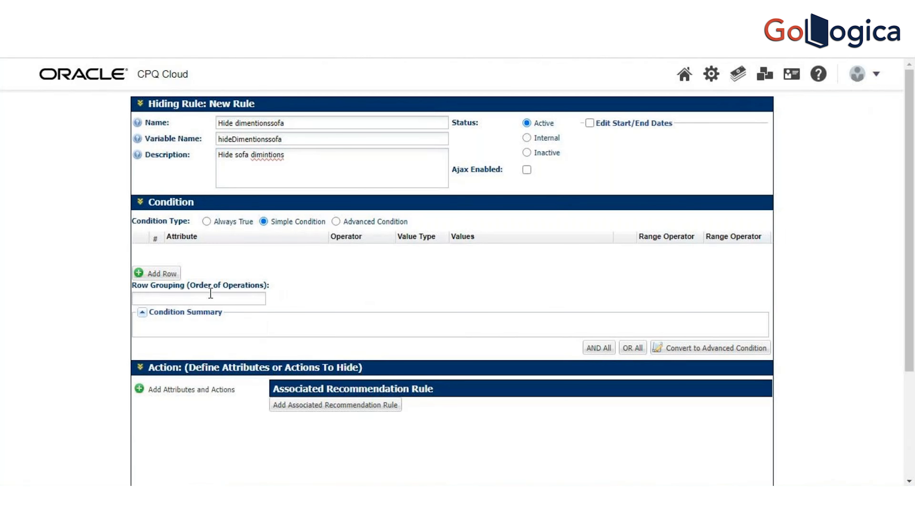
click(163, 273)
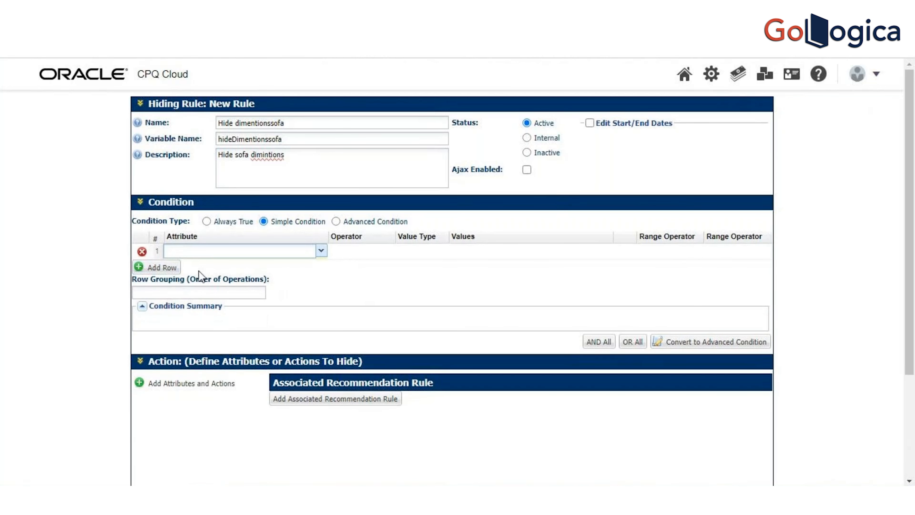
click(321, 251)
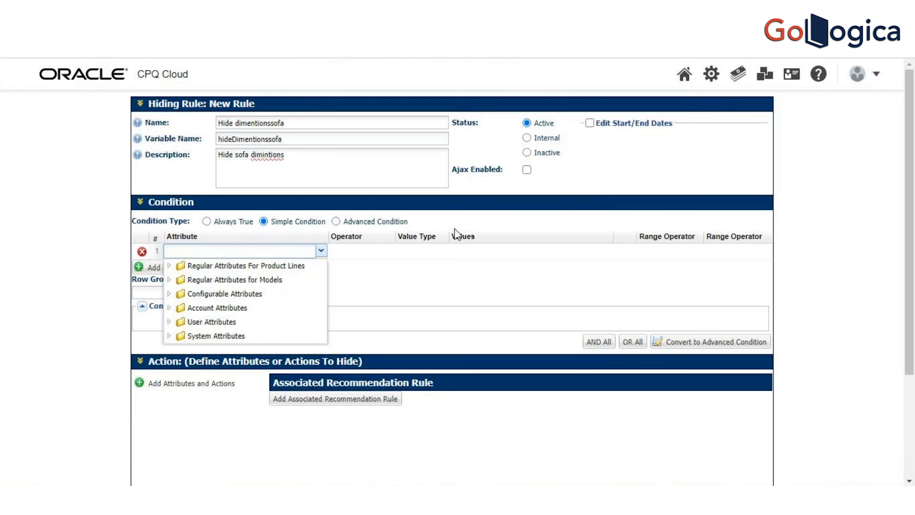
text(iving)
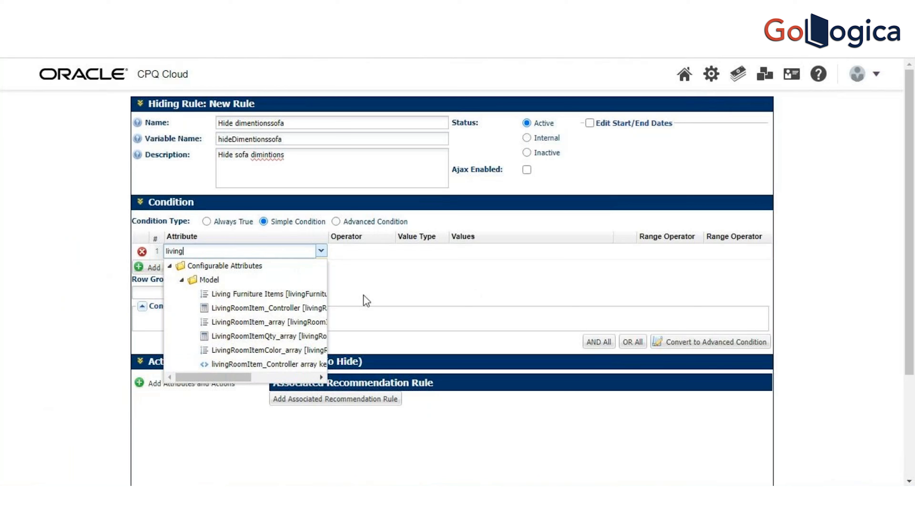
click(264, 293)
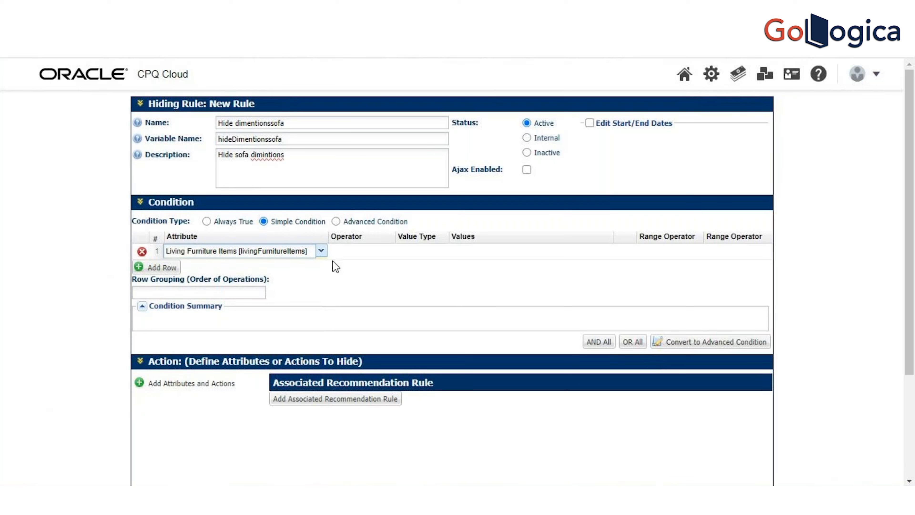
click(354, 257)
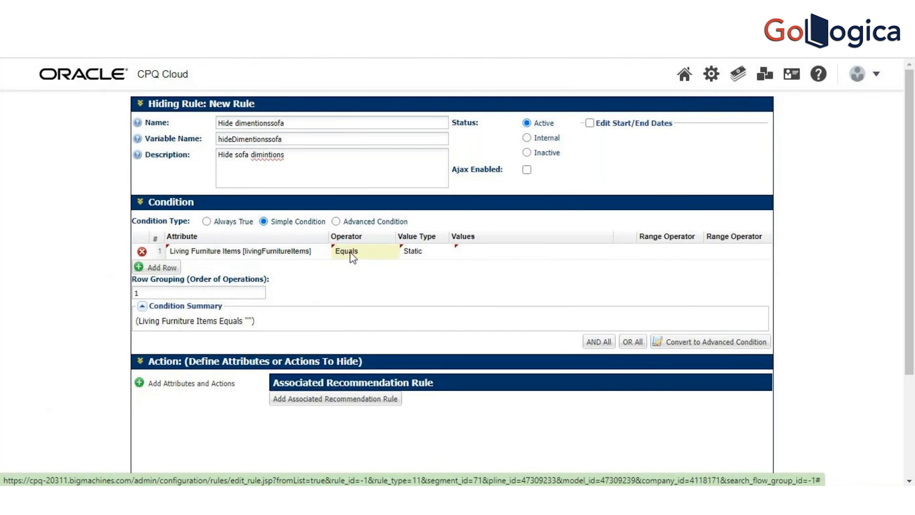
click(432, 253)
click(454, 256)
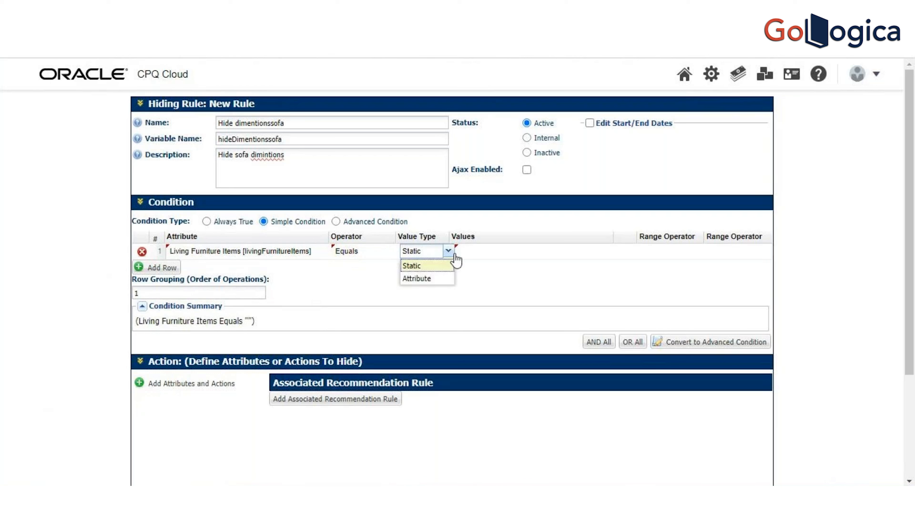
click(441, 279)
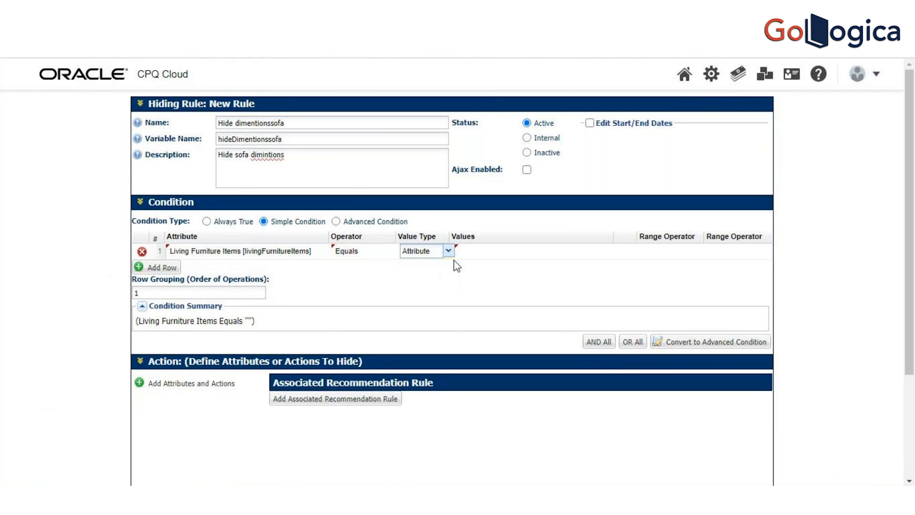
click(516, 249)
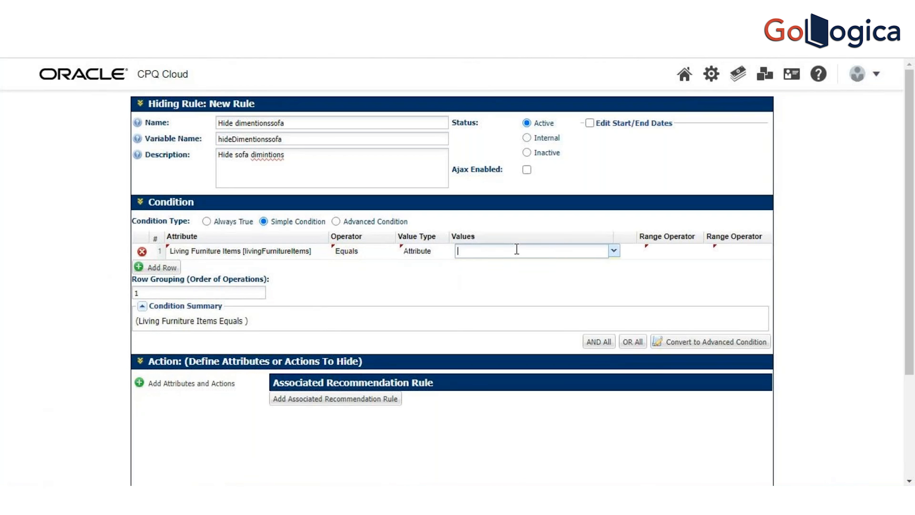
click(613, 252)
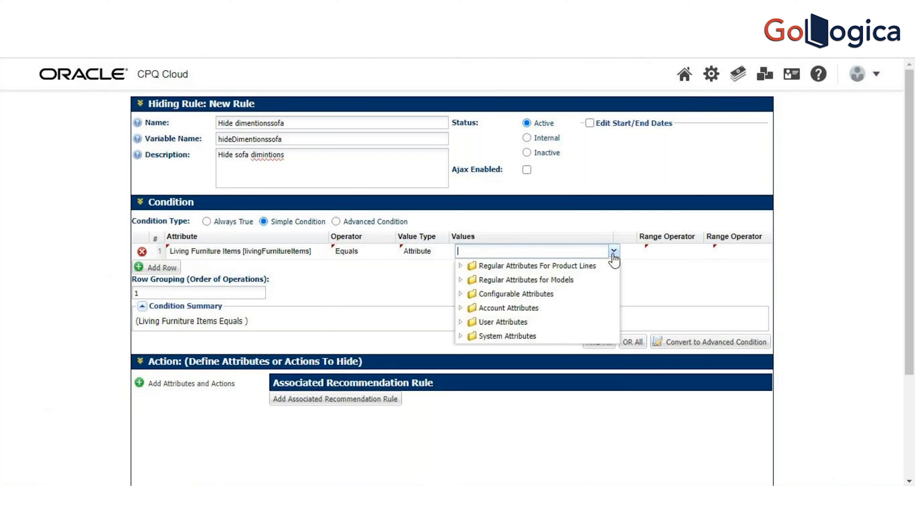
Step: Set the condition row's value type to Static and include SOFA in its values alongside the blank entry
click(425, 265)
click(437, 252)
click(447, 250)
click(438, 263)
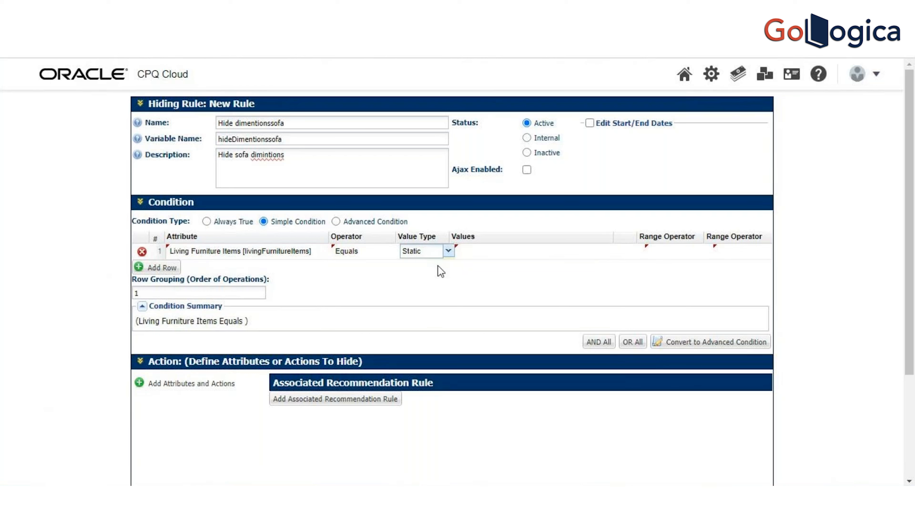
click(501, 251)
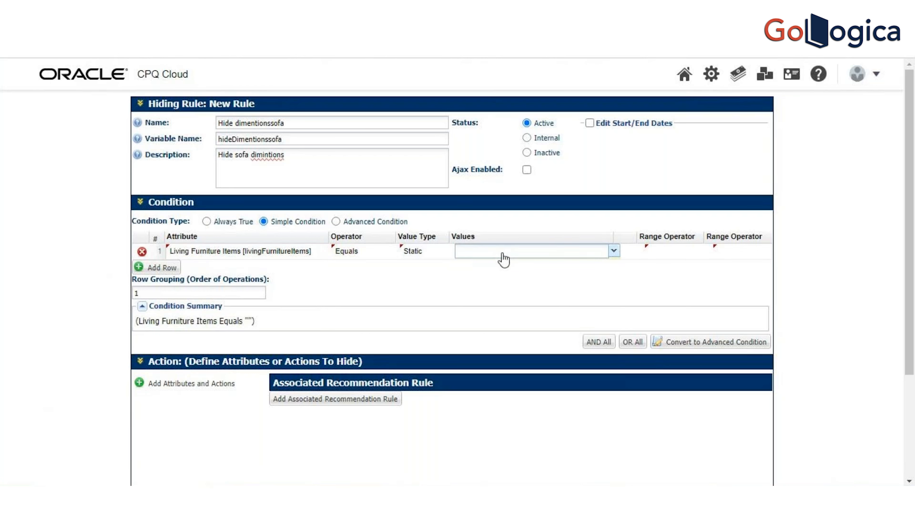
click(503, 258)
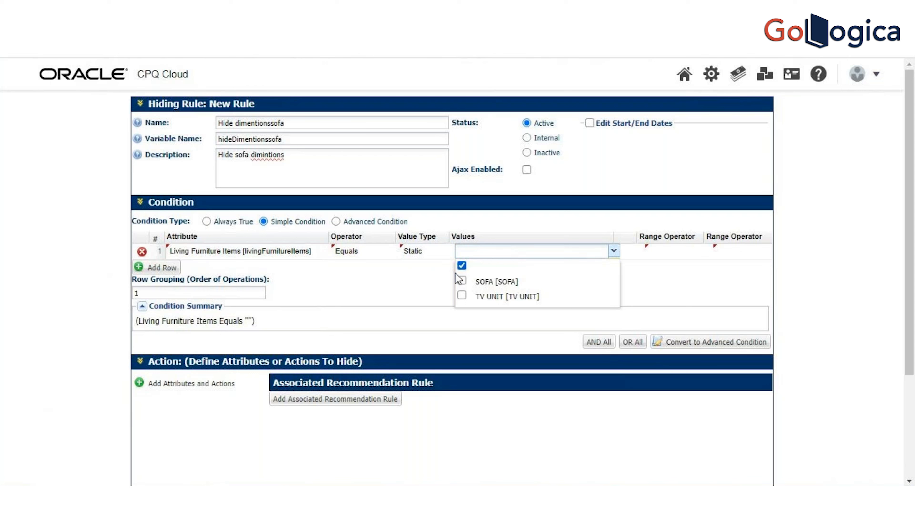
click(462, 282)
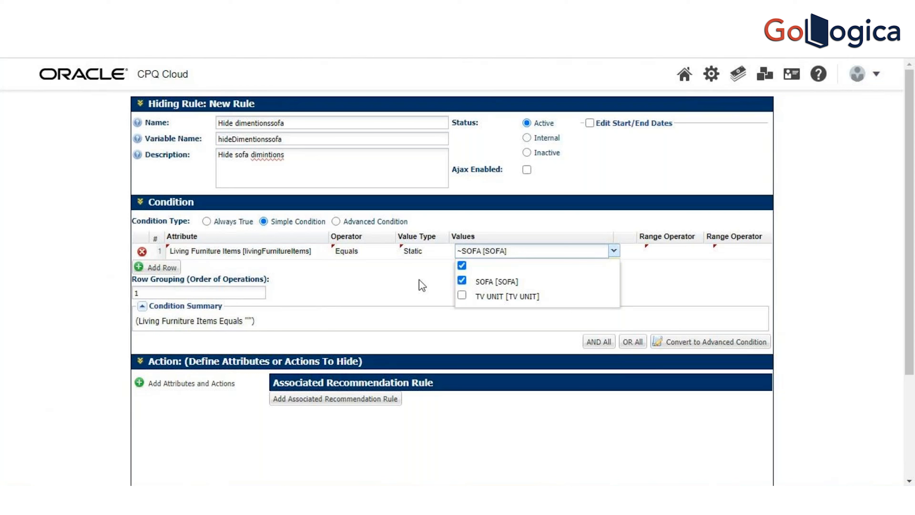
click(423, 286)
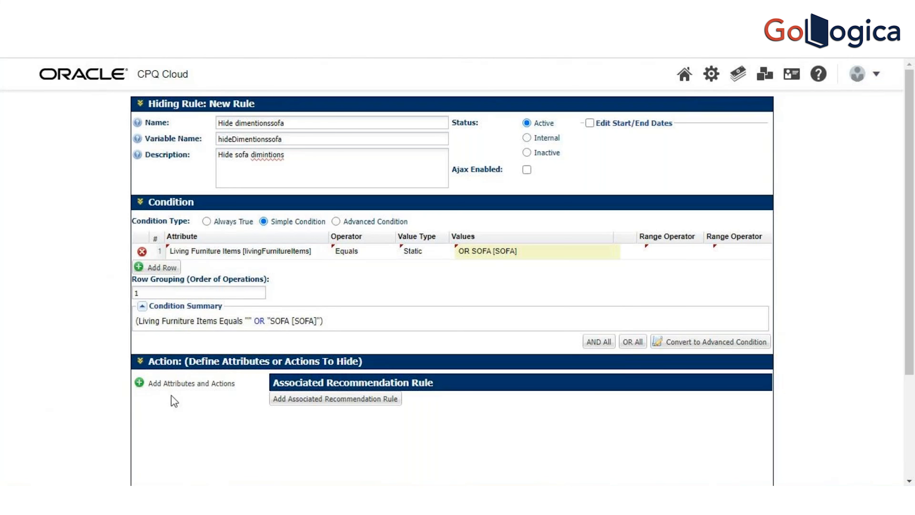
Step: Find the sofa-Diminesions attribute by searching for "sofa" and add it to the rule's attributes to hide
click(142, 388)
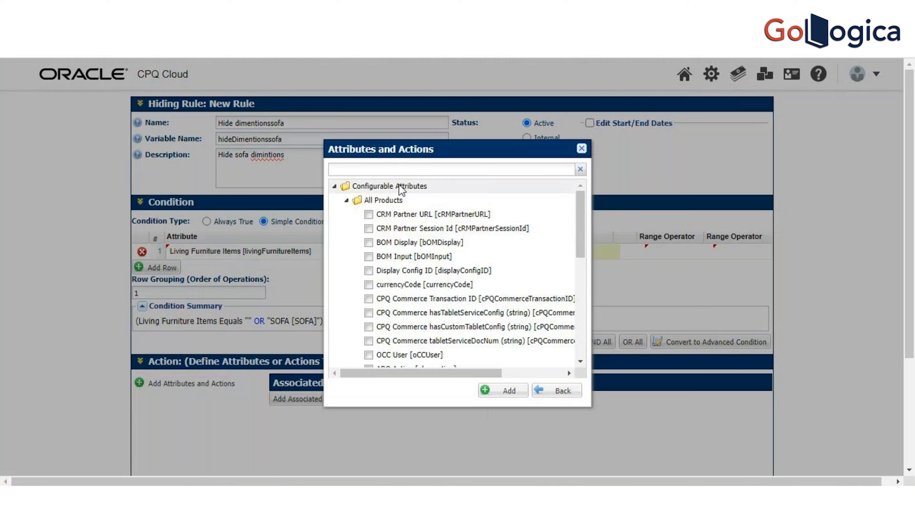
click(398, 170)
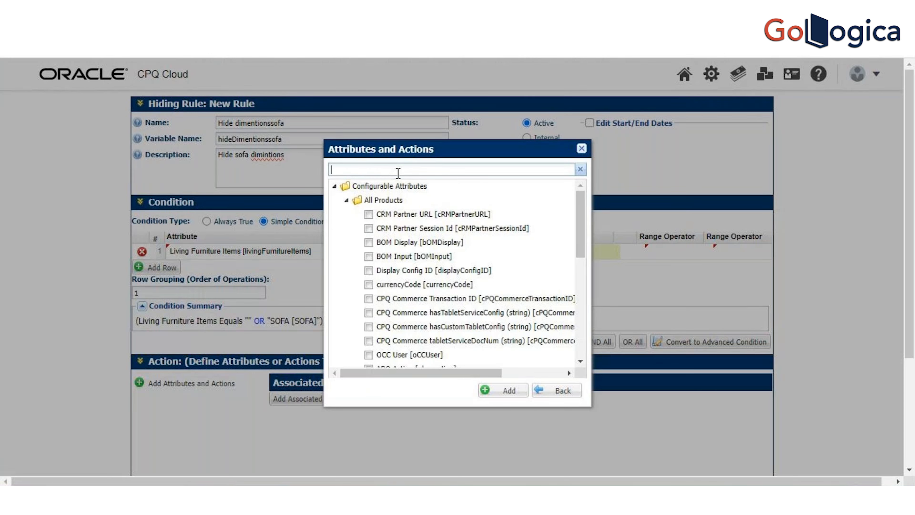
text(sofa)
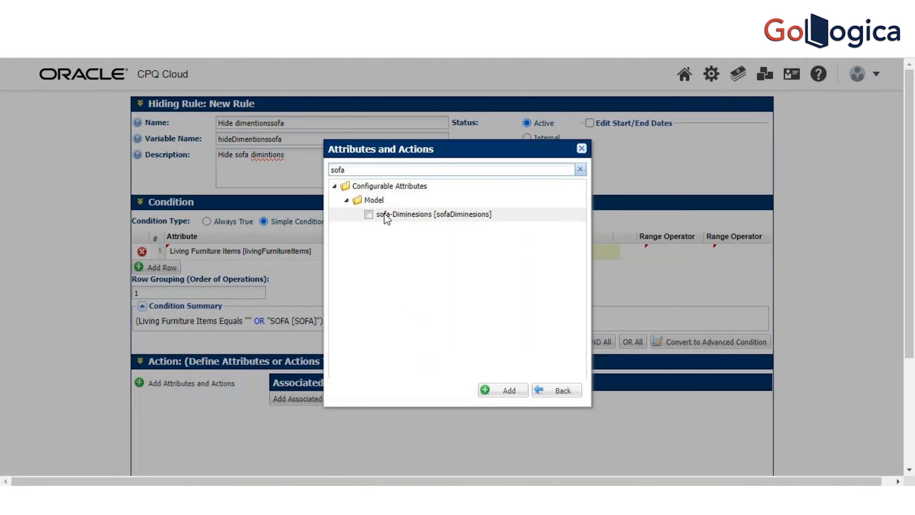
click(369, 214)
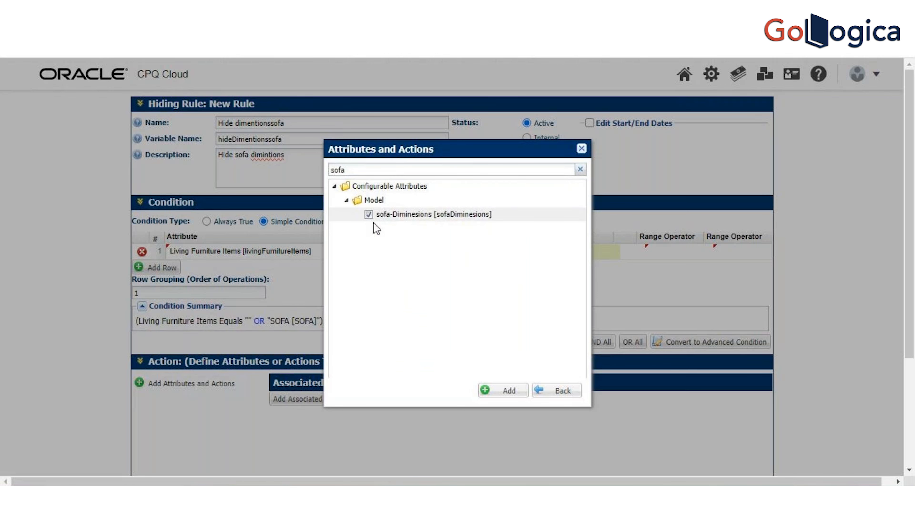
click(500, 392)
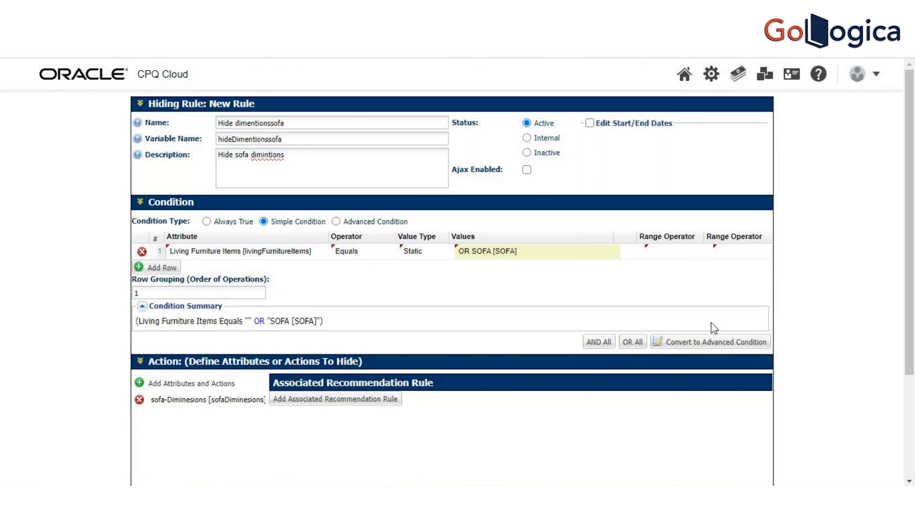
Step: Set the condition's operator to Not Equals and deselect the blank value, keeping only SOFA
drag(913, 250, 913, 339)
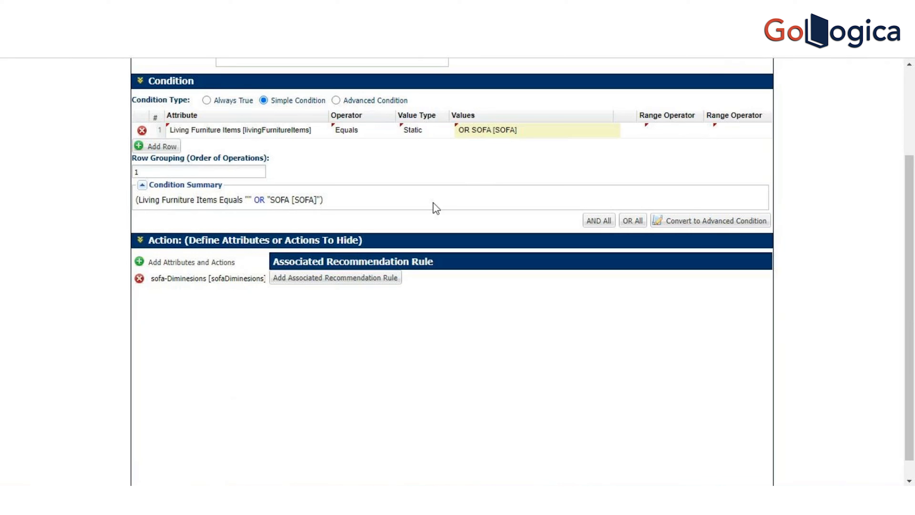
click(368, 130)
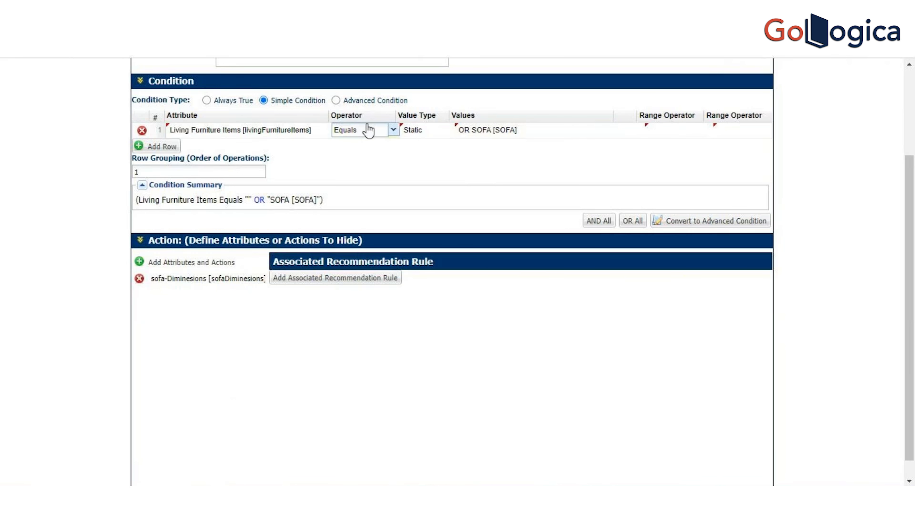
click(393, 130)
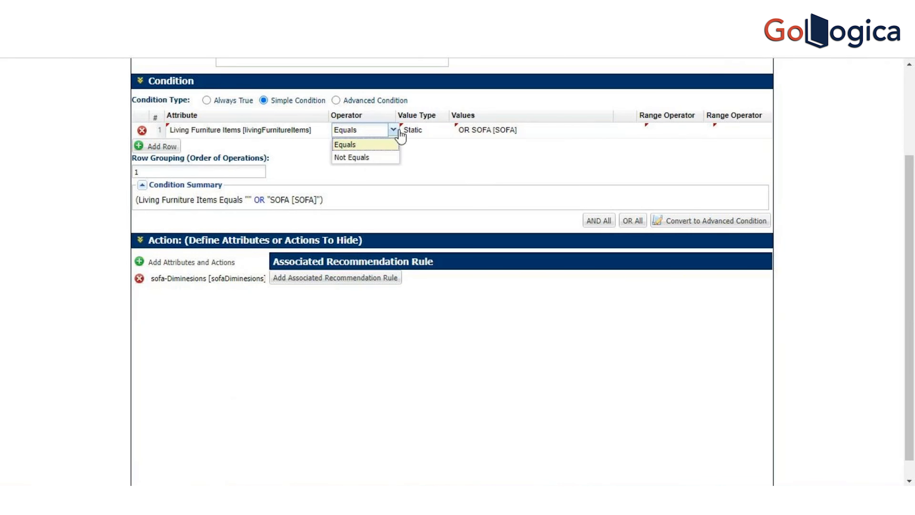
click(388, 157)
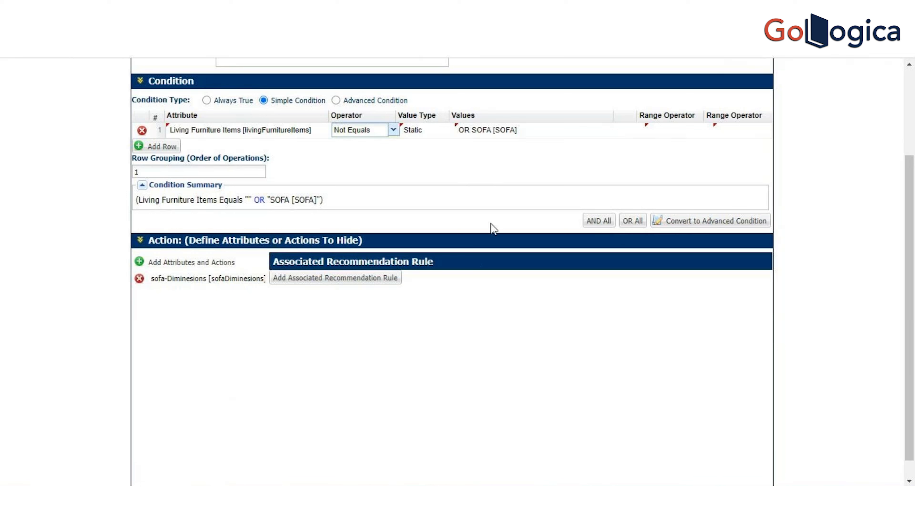
click(537, 136)
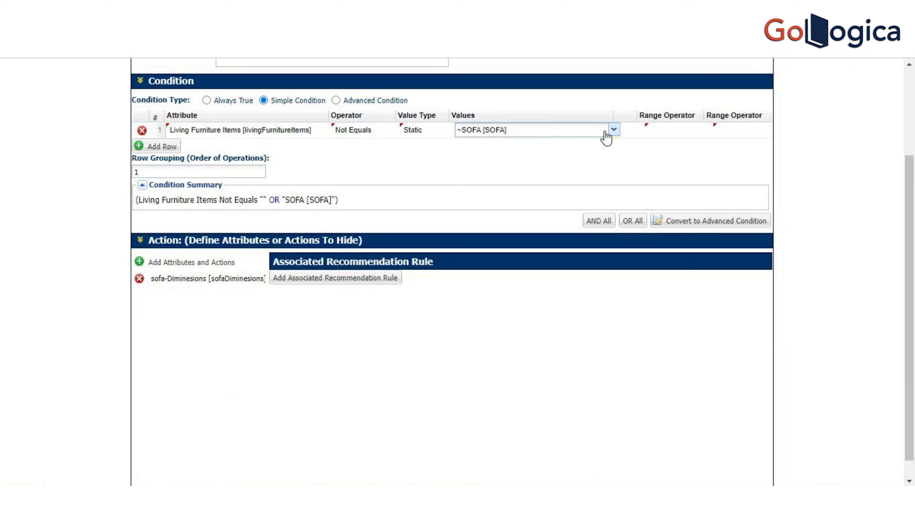
click(613, 132)
click(462, 147)
click(437, 155)
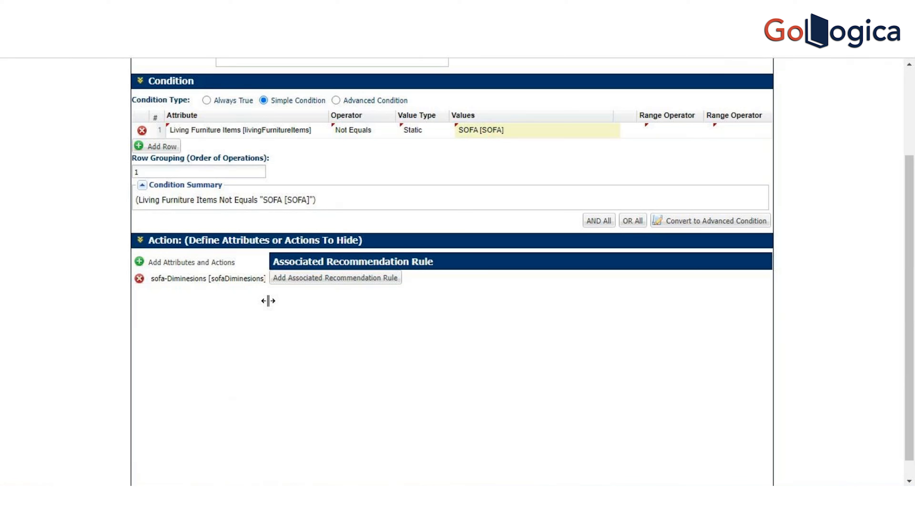
Step: Add the completed sofa hiding rule, update it and return to the hiding rules list
drag(913, 326, 914, 349)
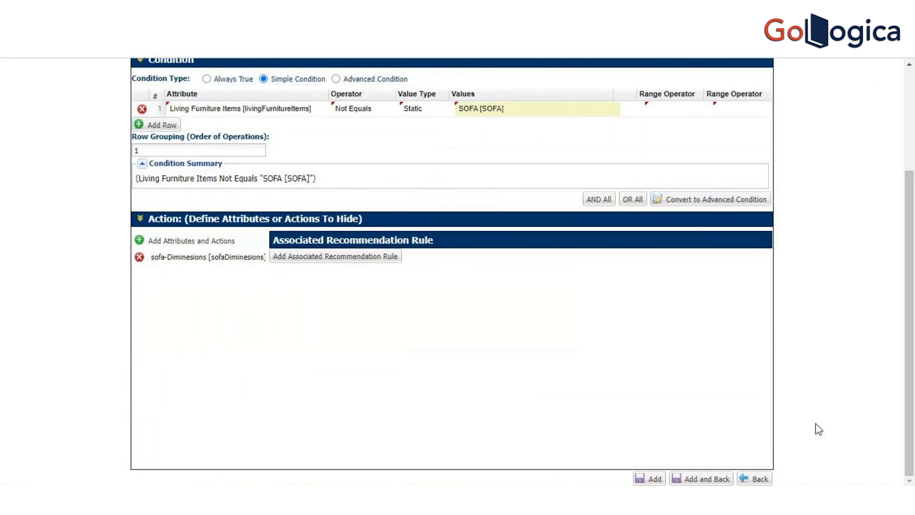
click(653, 480)
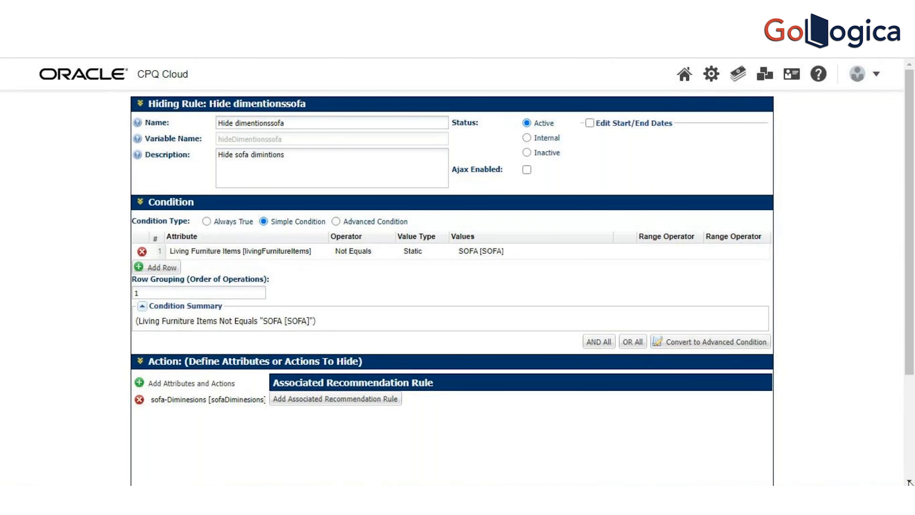
scroll(909, 482, down, 4)
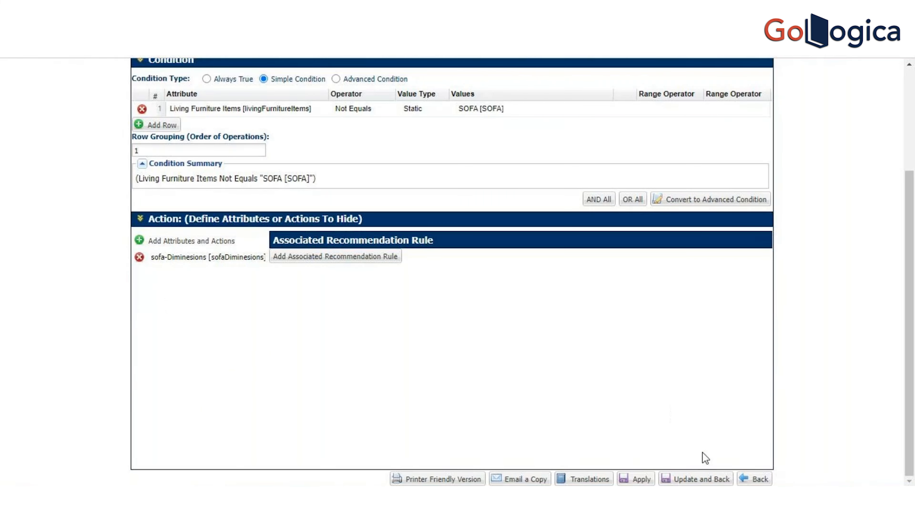
click(706, 479)
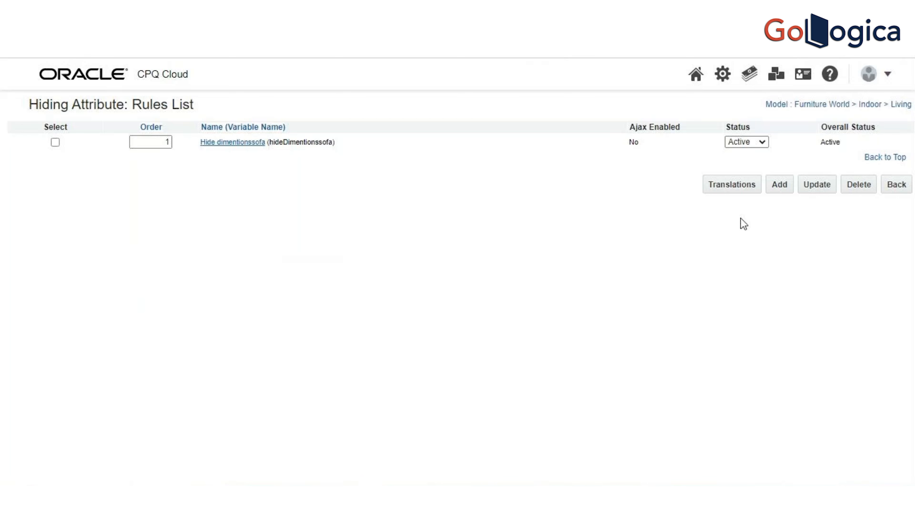
Step: Start another hiding rule named "Hide TVset dimintions" and let its variable name fill in
click(782, 191)
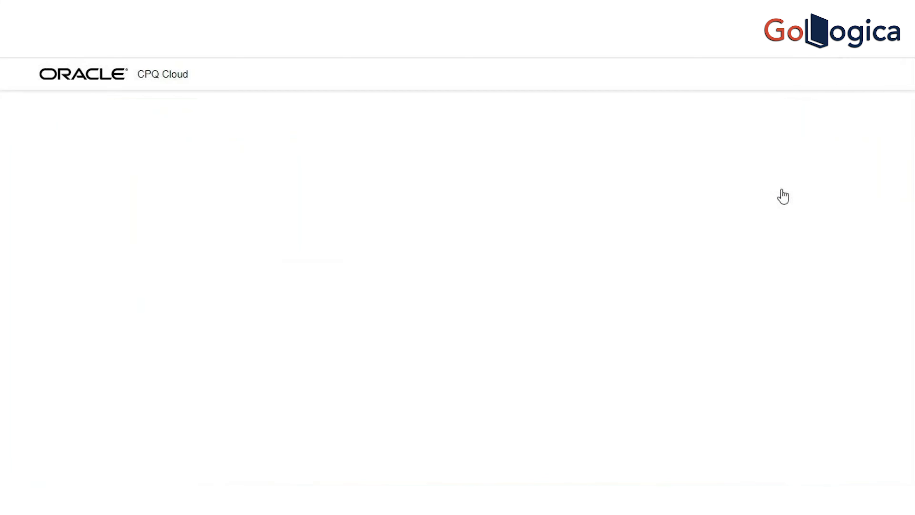
click(412, 126)
click(412, 127)
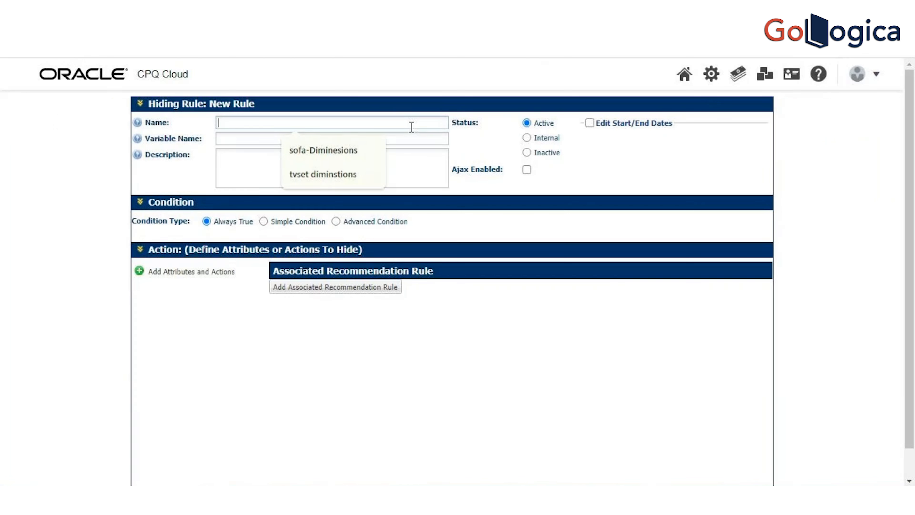
text(j)
key(BackSpace)
text(Hdin)
key(BackSpace)
key(BackSpace)
key(BackSpace)
text(di)
key(BackSpace)
key(BackSpace)
text(ide T)
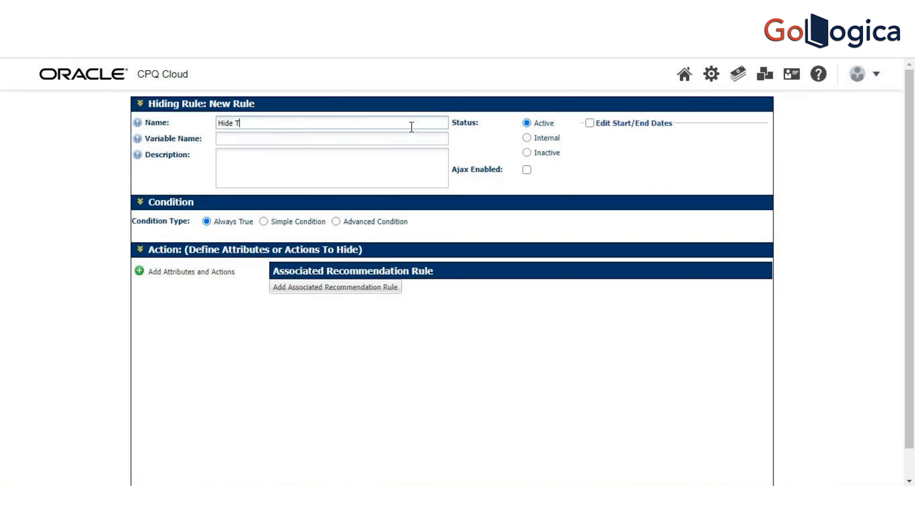
text(Vset dimintions)
key(Tab)
Step: Enter "Hiding TVset dimitions attribute" as the new rule's description
click(351, 167)
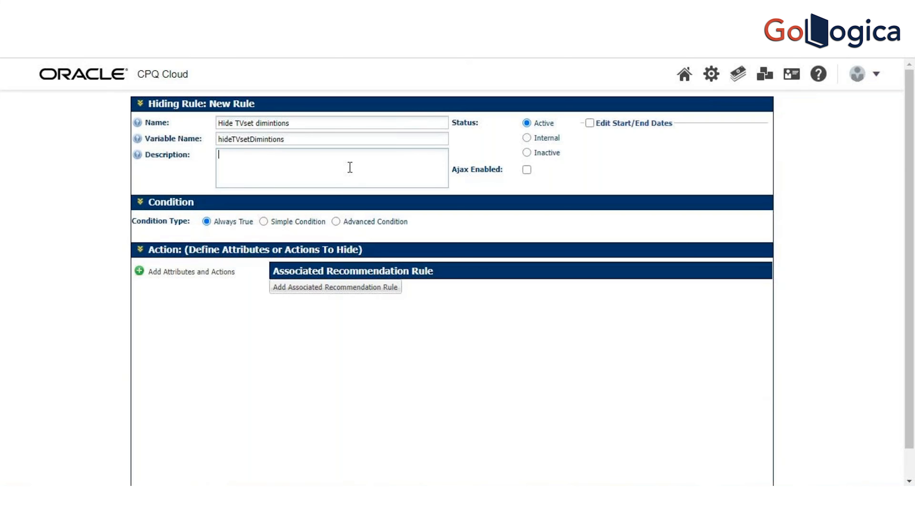
text(Hiding TVset dimitions atr)
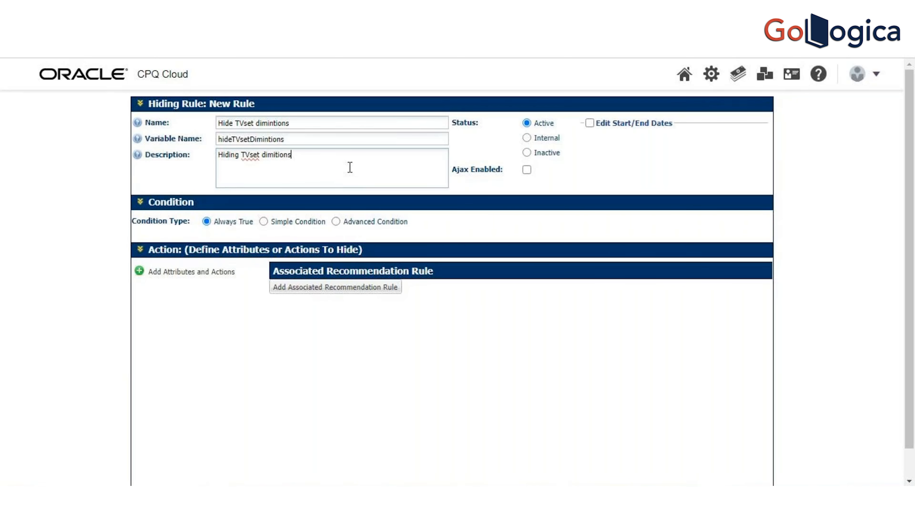
key(BackSpace)
text(tribute)
click(279, 175)
Step: Make the rule a simple condition and add a row on the tvset diminstions attribute
click(264, 223)
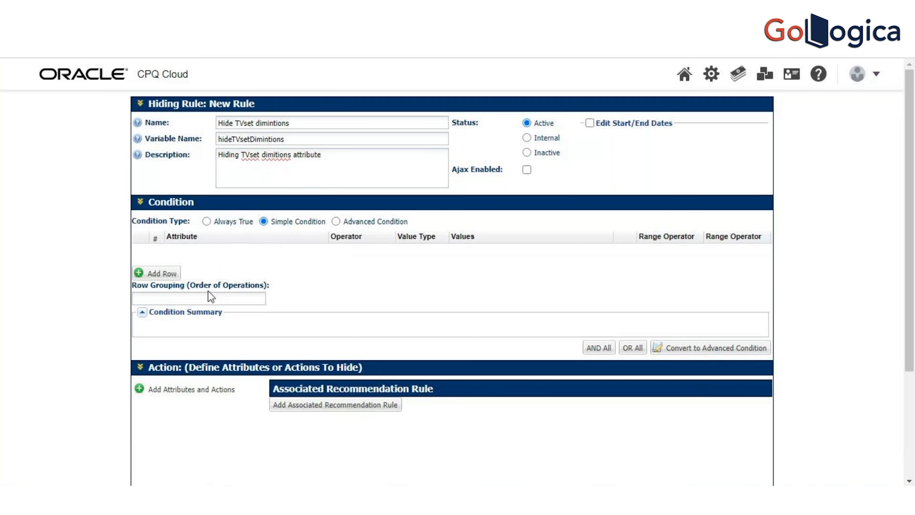
click(173, 273)
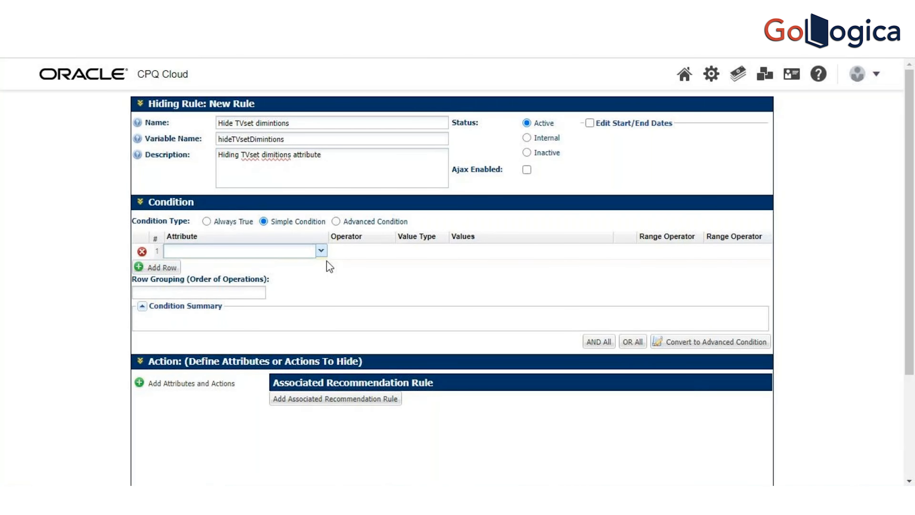
click(321, 250)
text(tv)
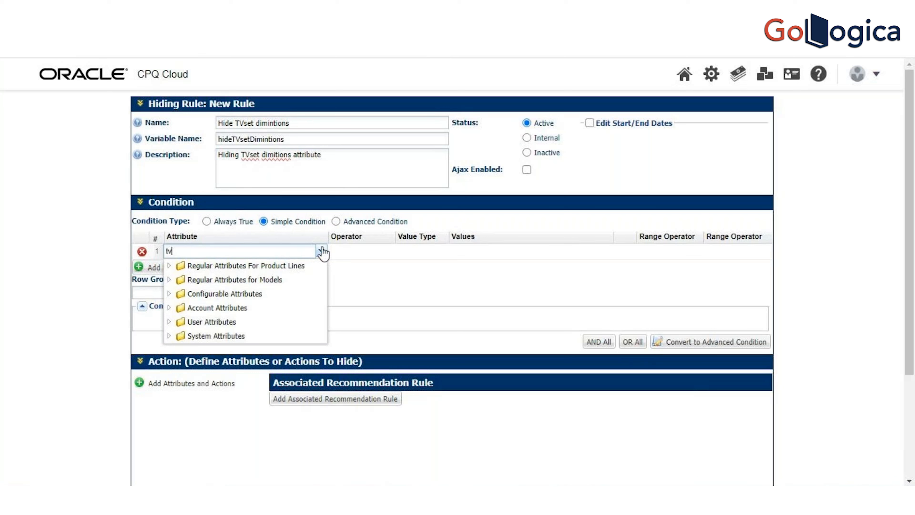
text(s)
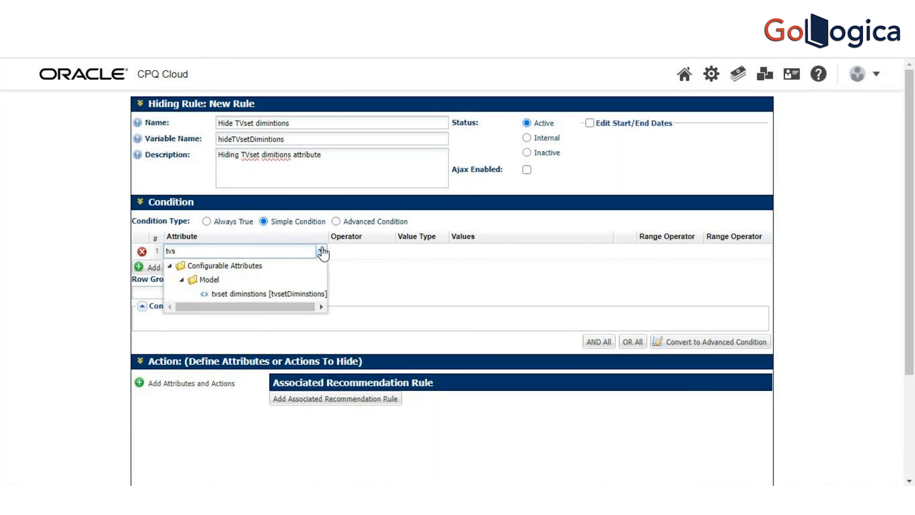
click(281, 294)
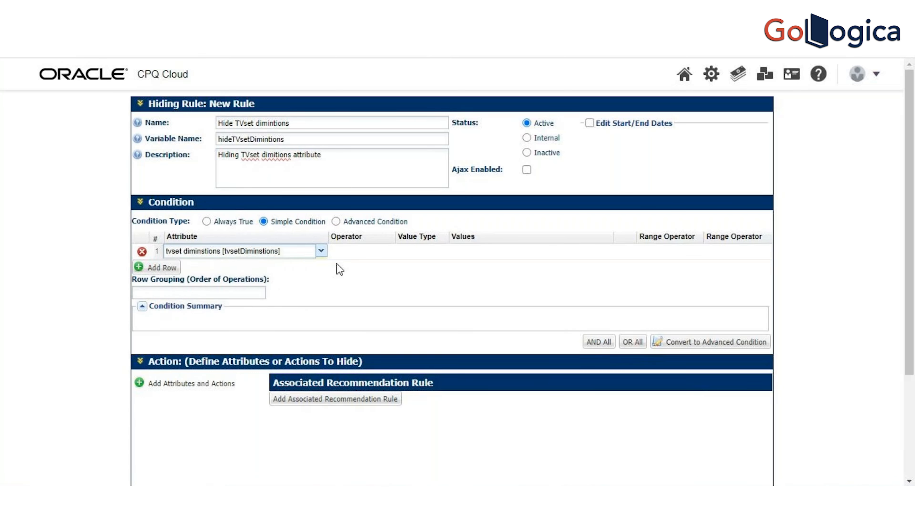
Step: Set the operator of the tvset diminstions condition row to Not Equals
click(361, 254)
click(402, 254)
click(386, 254)
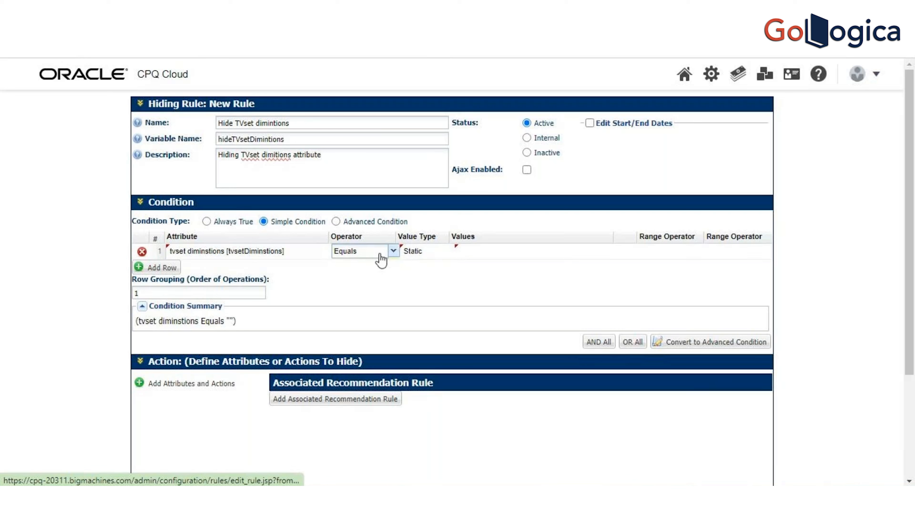
click(393, 251)
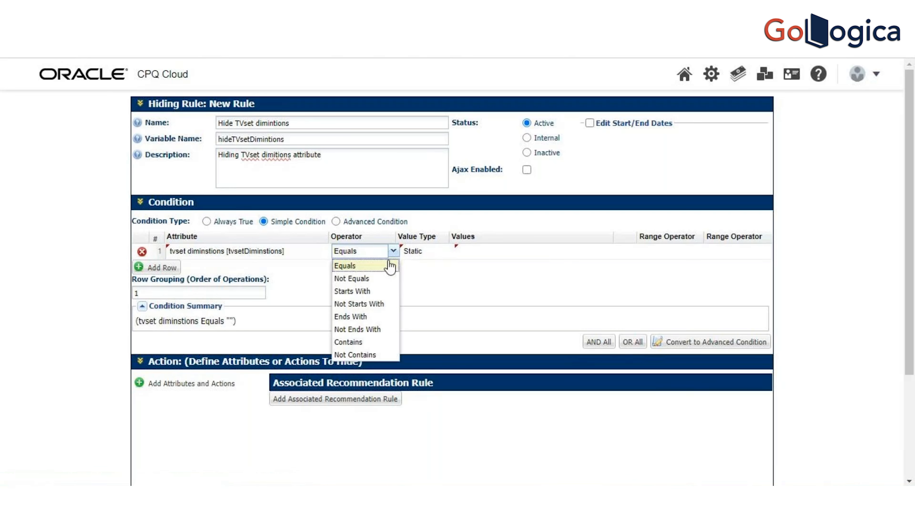
click(382, 279)
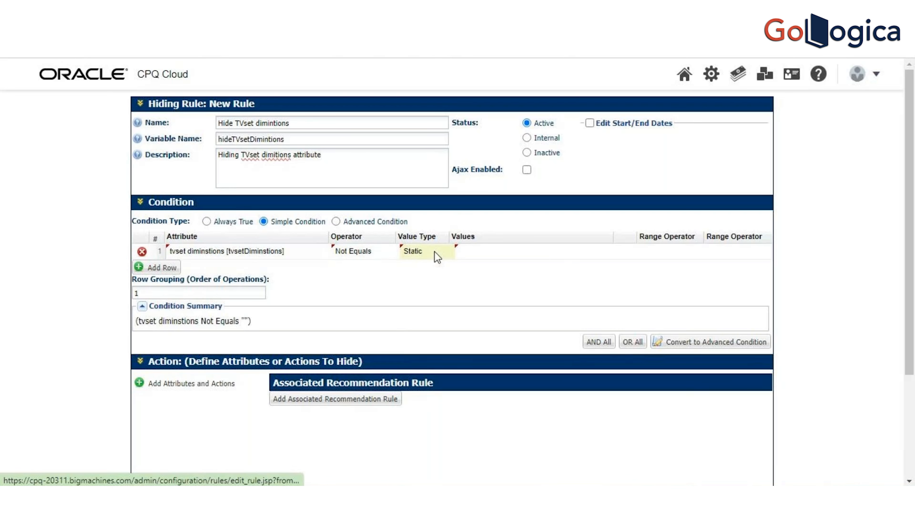
Step: Enter TVUNIT as the static value of the tvset diminstions condition row
click(490, 255)
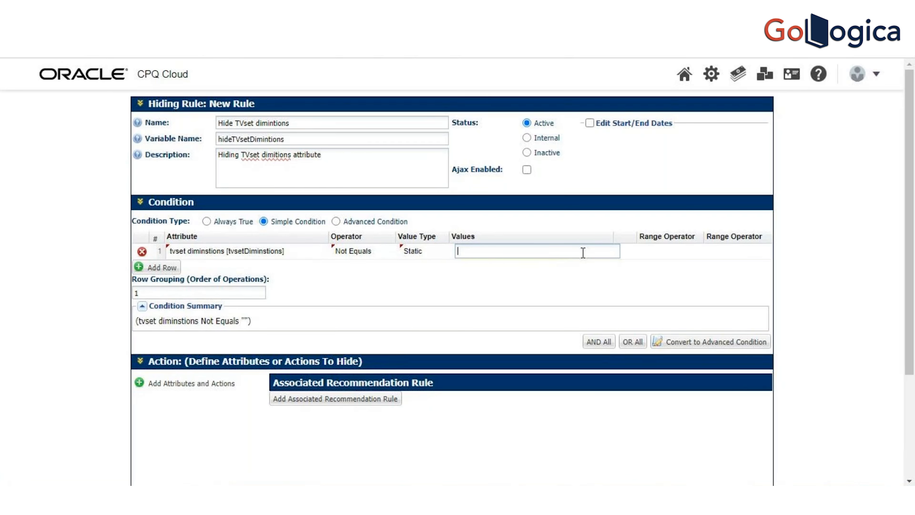
key(Tab)
click(565, 249)
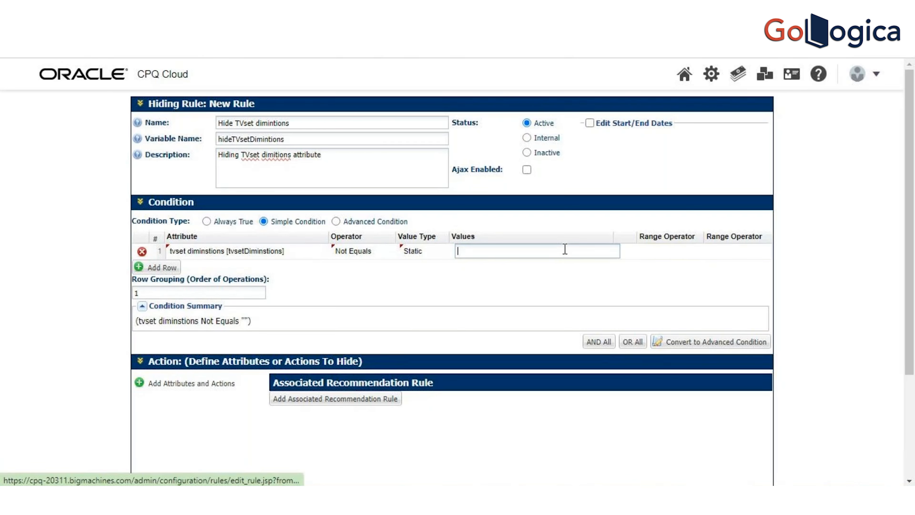
text(TV)
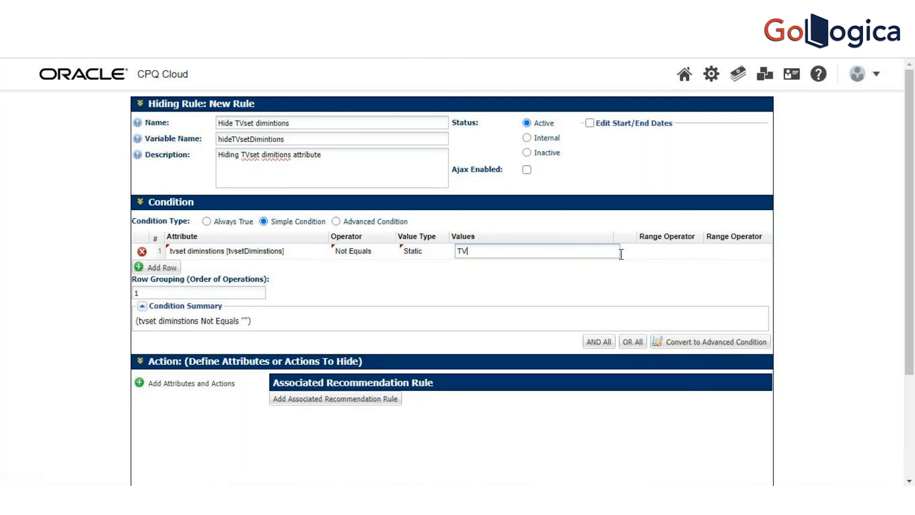
text(UNIT)
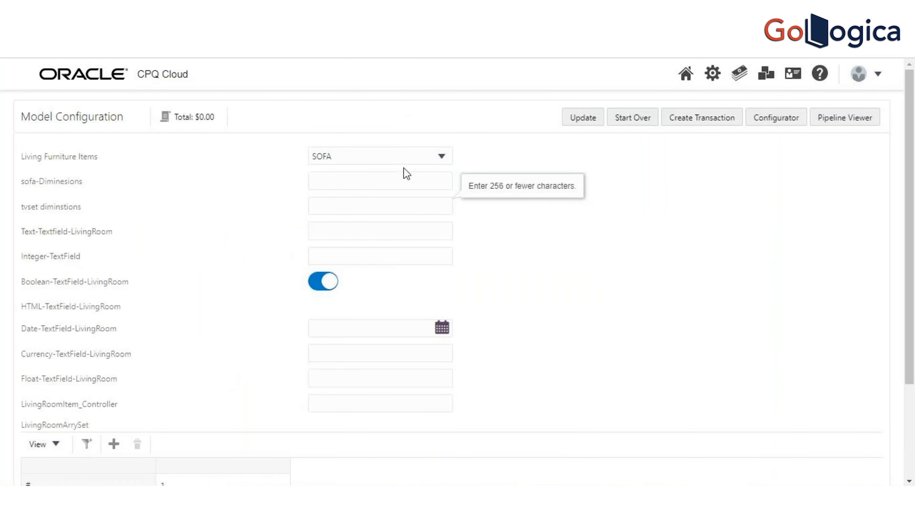
Step: Check the Living Furniture Items options in the model configuration and correct the condition value to "TV UNIT"
click(440, 157)
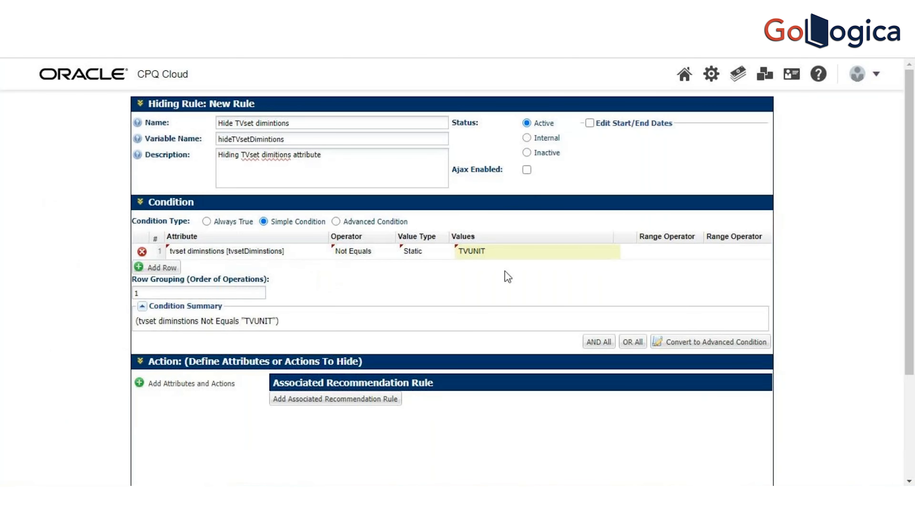
click(499, 254)
key(BackSpace)
key(BackSpace)
key(BackSpace)
key(BackSpace)
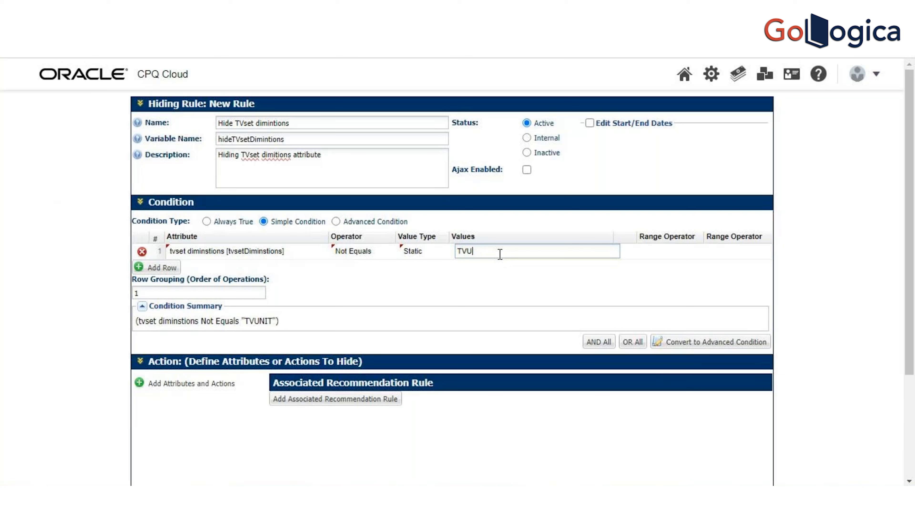
text(UNIT)
key(Tab)
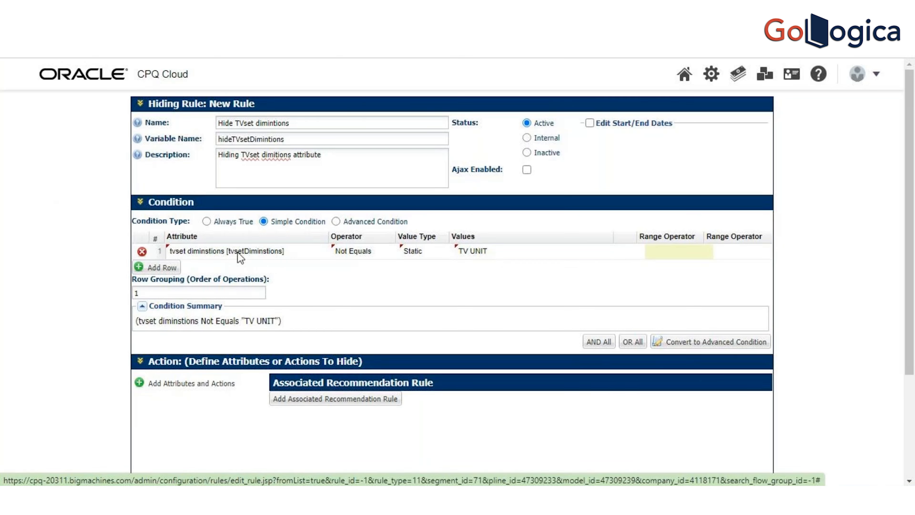
Step: Replace the condition row's attribute with Living Furniture Items [livingFurnitureItems]
click(253, 252)
click(325, 251)
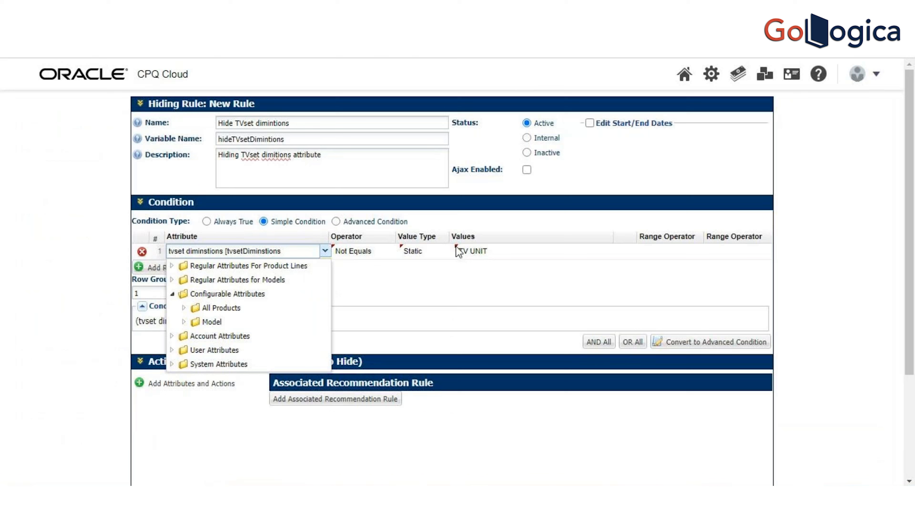
key(BackSpace)
key(BackSpace)
key(BackSpace)
key(BackSpace)
key(BackSpace)
key(BackSpace)
key(BackSpace)
key(BackSpace)
key(BackSpace)
key(BackSpace)
key(BackSpace)
key(BackSpace)
key(BackSpace)
key(BackSpace)
key(BackSpace)
key(BackSpace)
key(BackSpace)
key(BackSpace)
key(BackSpace)
key(BackSpace)
text(Living)
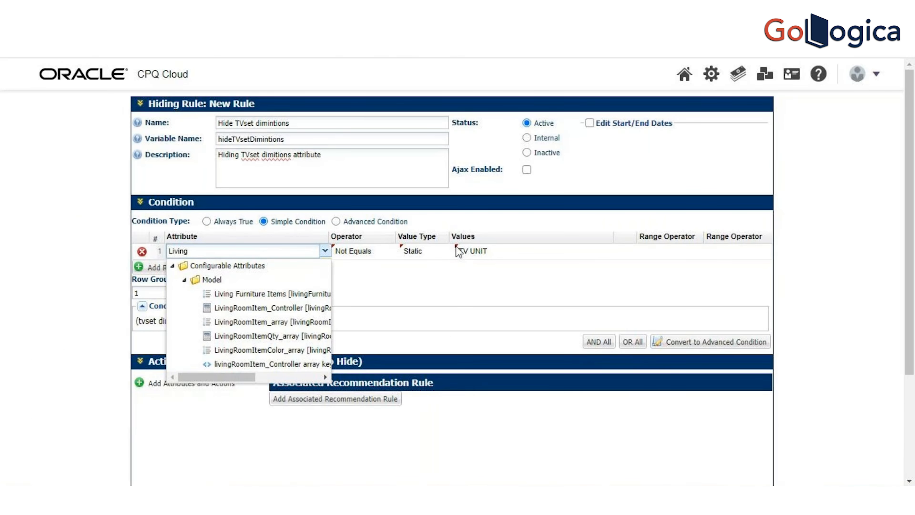
click(268, 294)
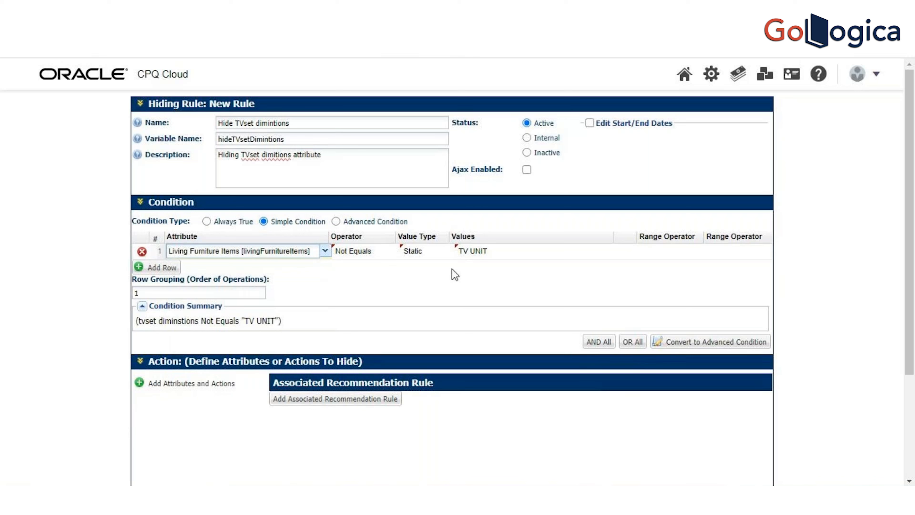
Step: Select TV UNIT as the only value of the Living Furniture Items condition, deselecting the blank option
click(575, 254)
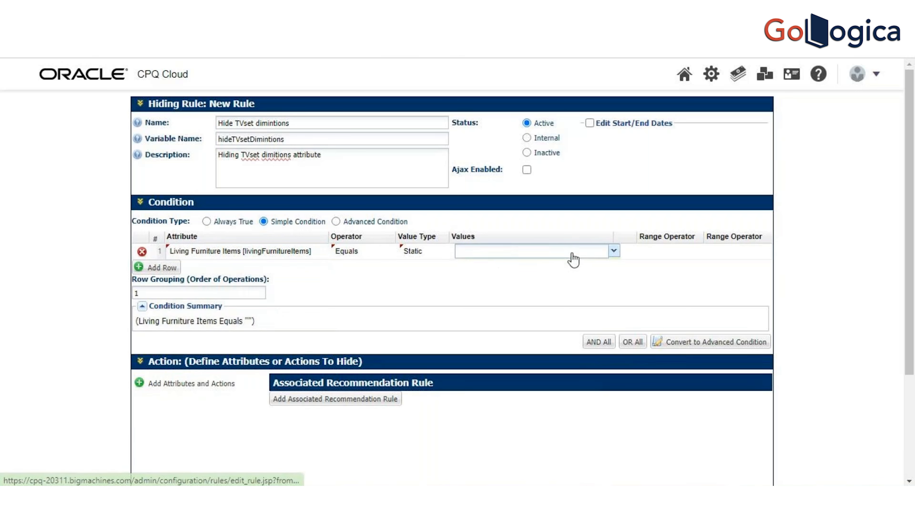
click(613, 251)
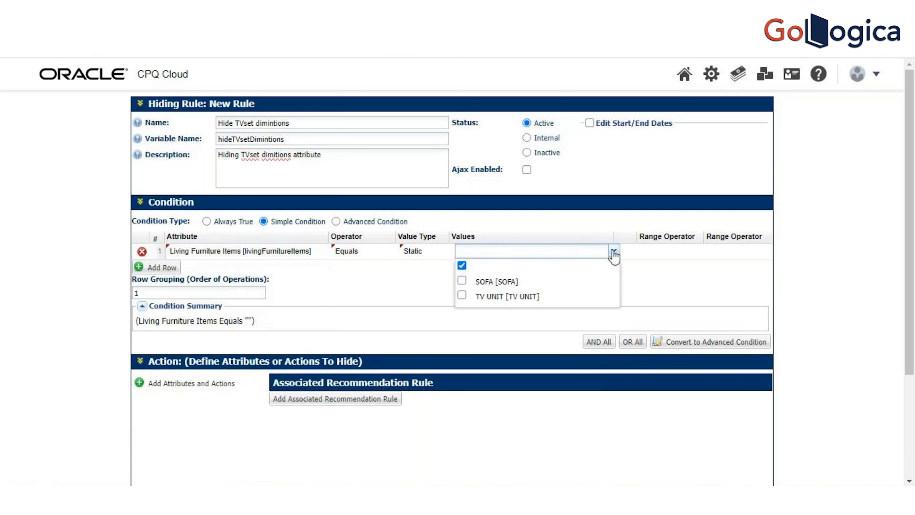
click(461, 295)
click(462, 265)
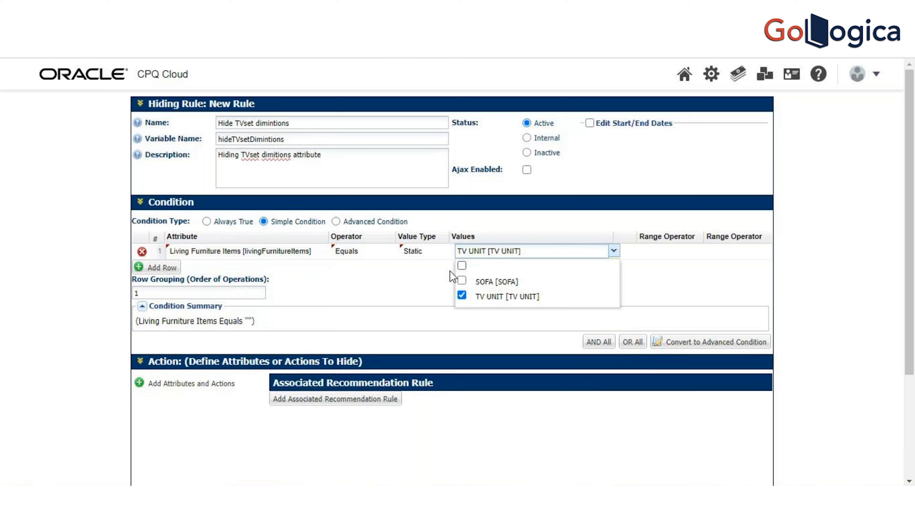
click(401, 294)
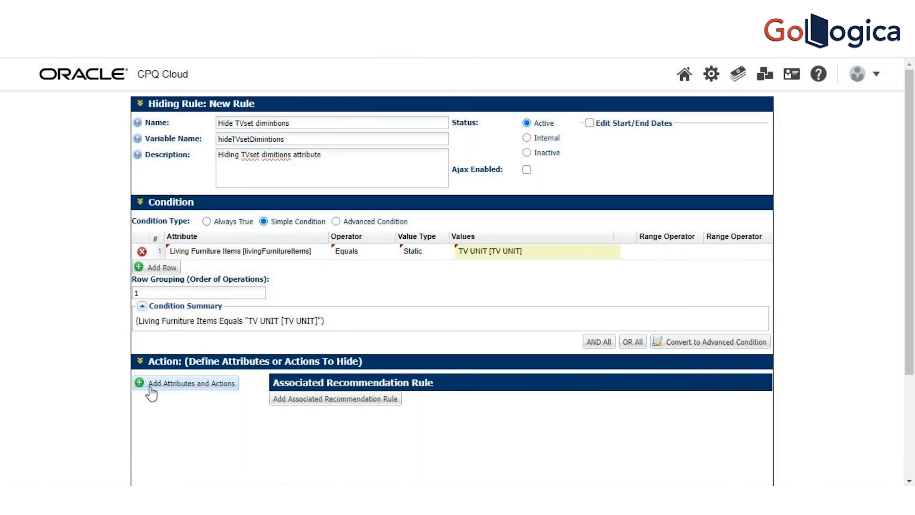
Step: Add the tvset diminstions attribute to the rule's action as the attribute to hide
click(142, 389)
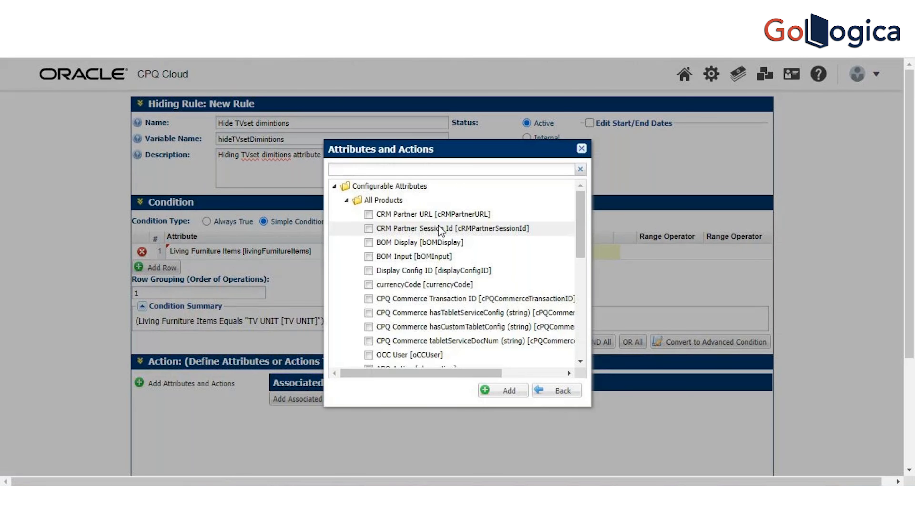
click(420, 170)
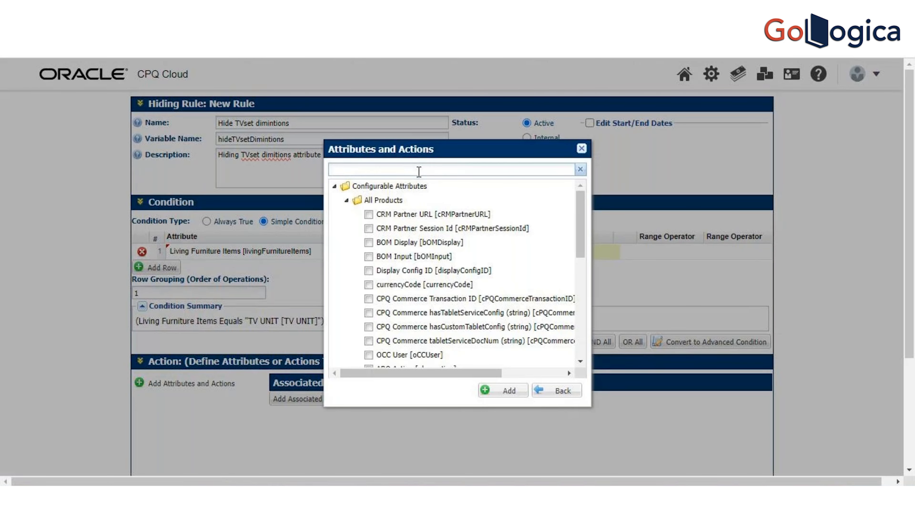
text(h)
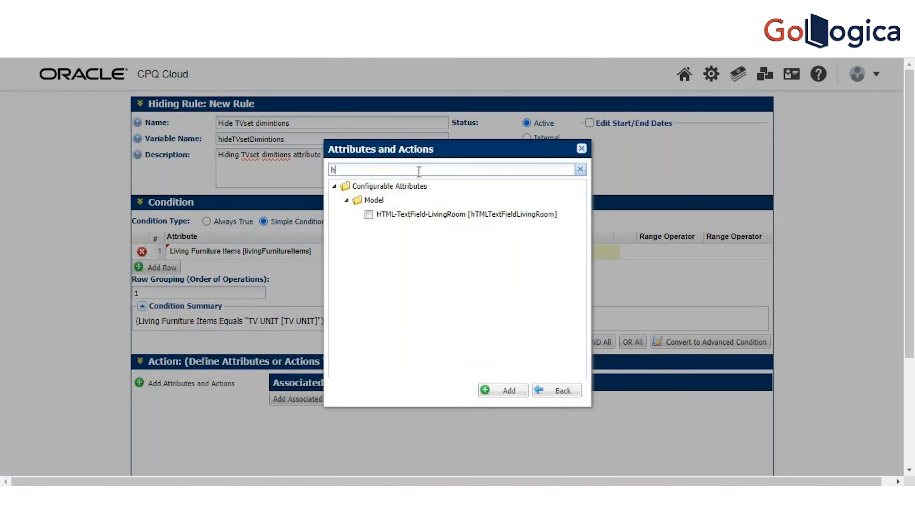
key(BackSpace)
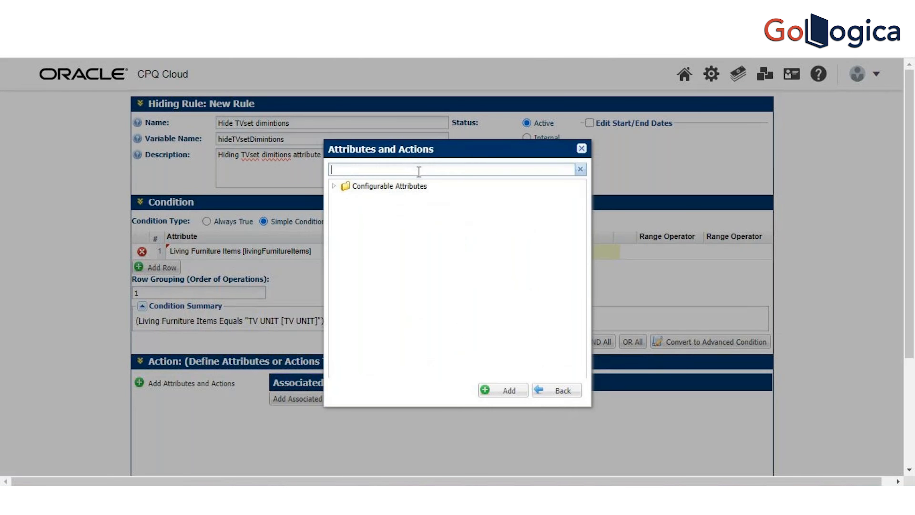
text(t)
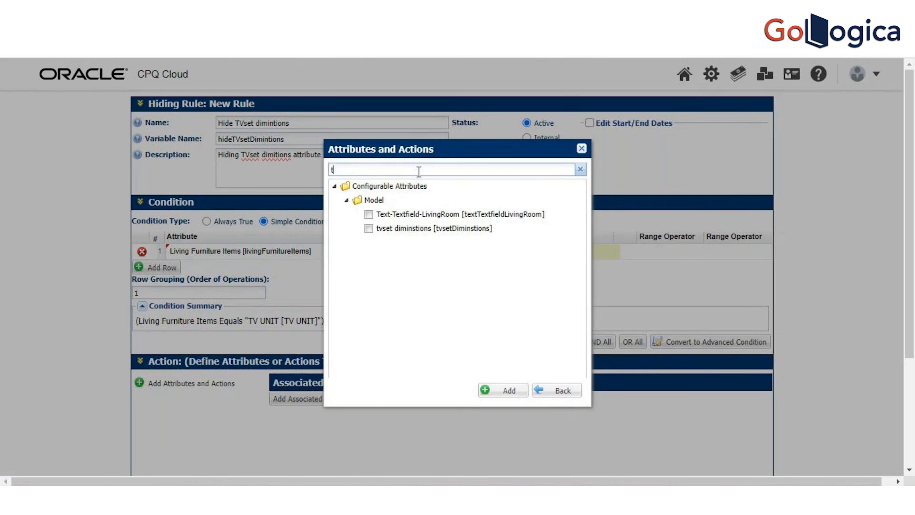
click(369, 229)
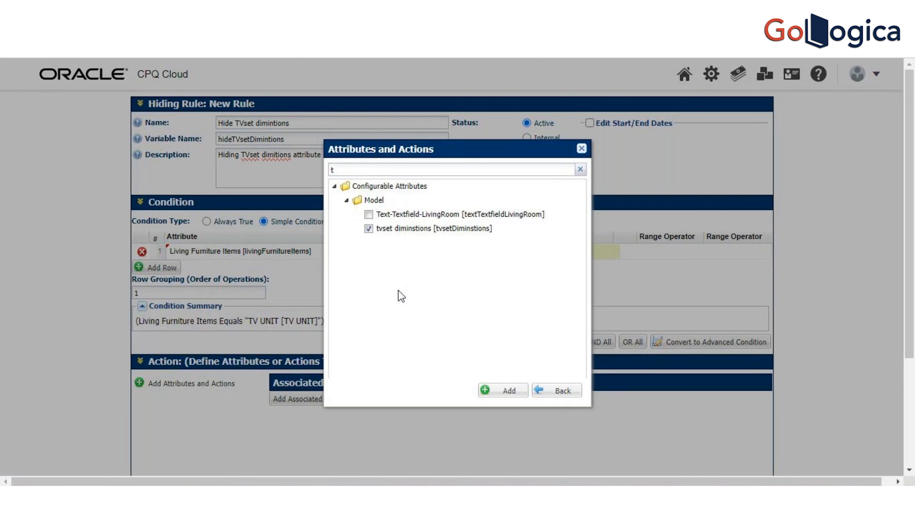
click(510, 394)
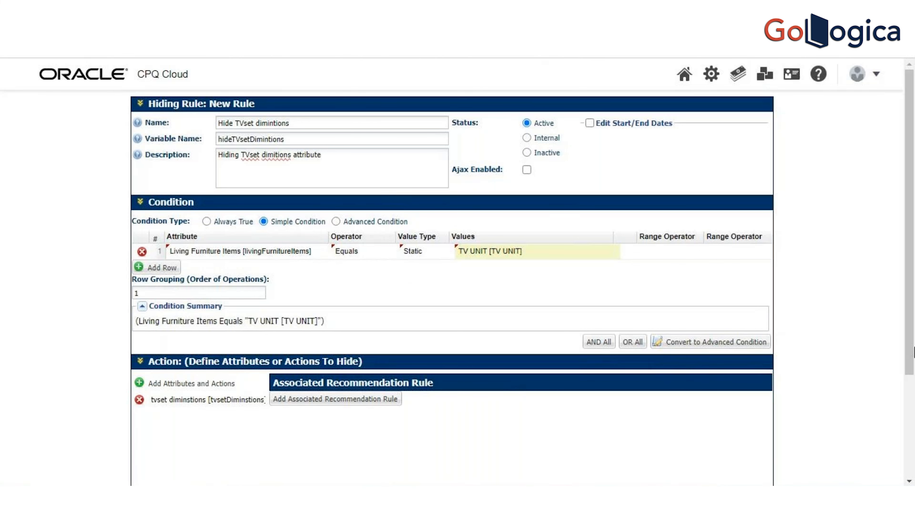
Step: Add the completed TV set hiding rule, update it and return to the hiding rules list
drag(913, 333, 914, 450)
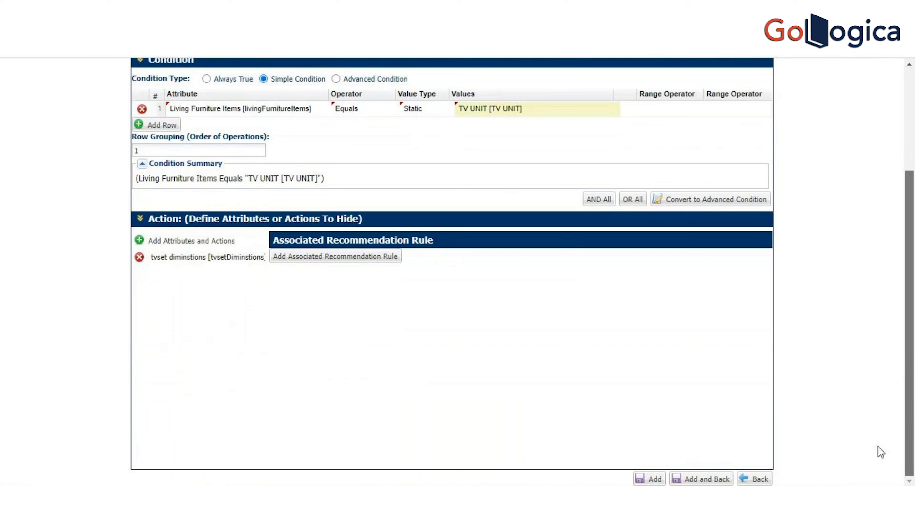
click(656, 479)
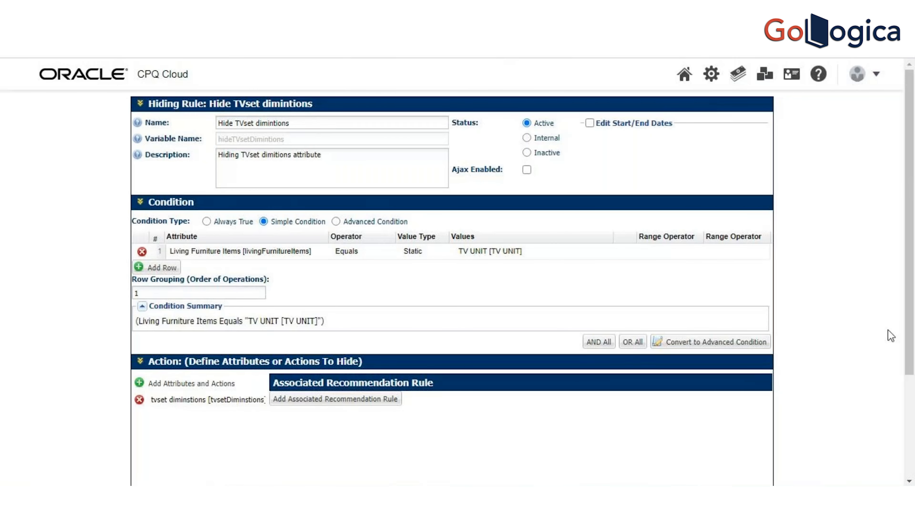
drag(913, 330, 914, 451)
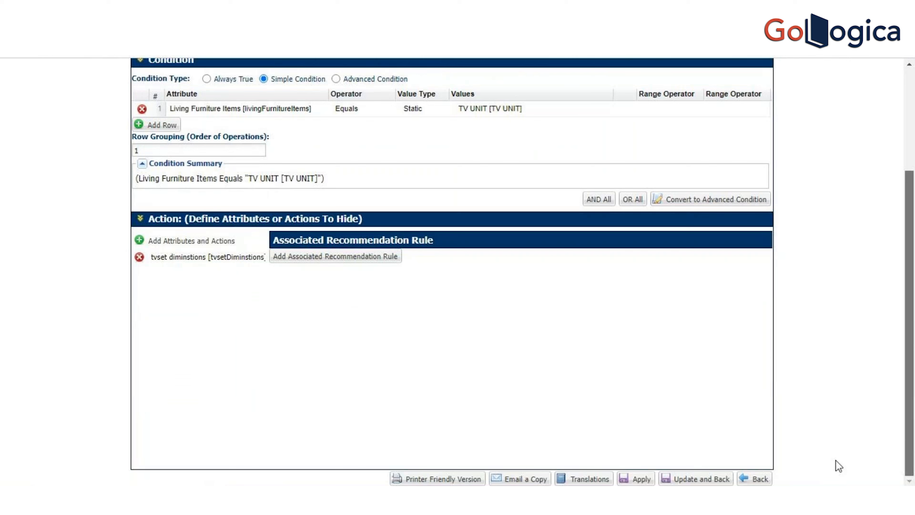
click(698, 479)
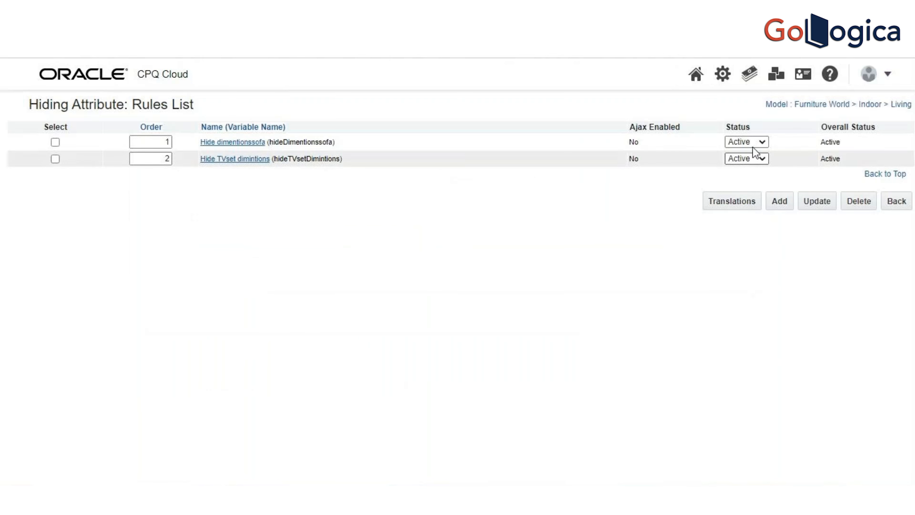
Step: Open the list of supported product families from the catalog definition in the administration platform
click(716, 75)
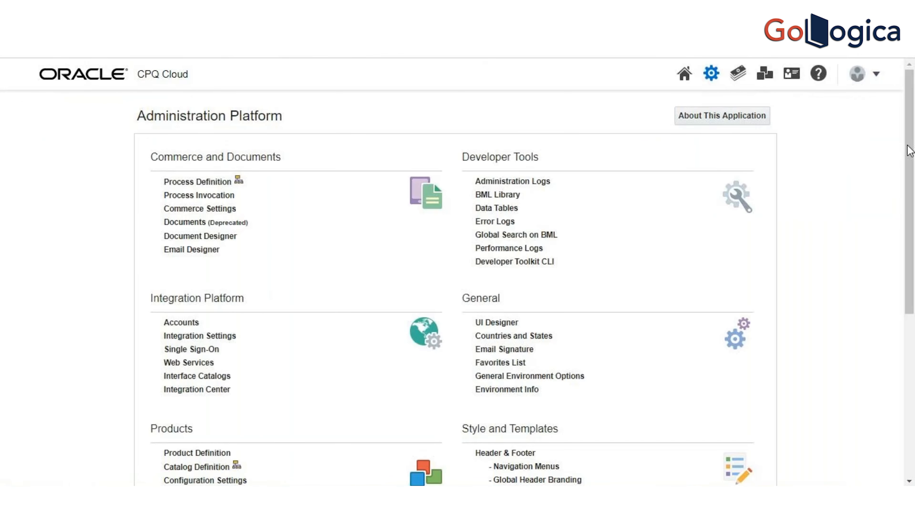
drag(909, 147, 914, 242)
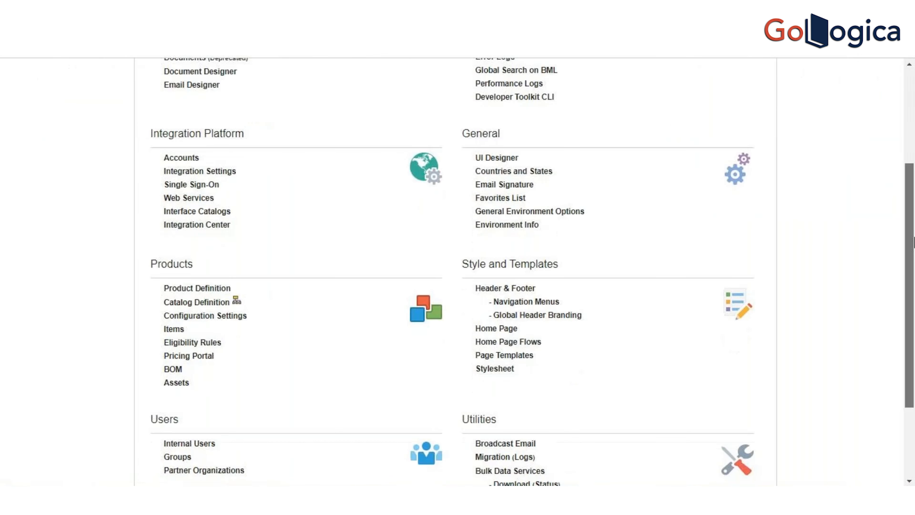
click(204, 304)
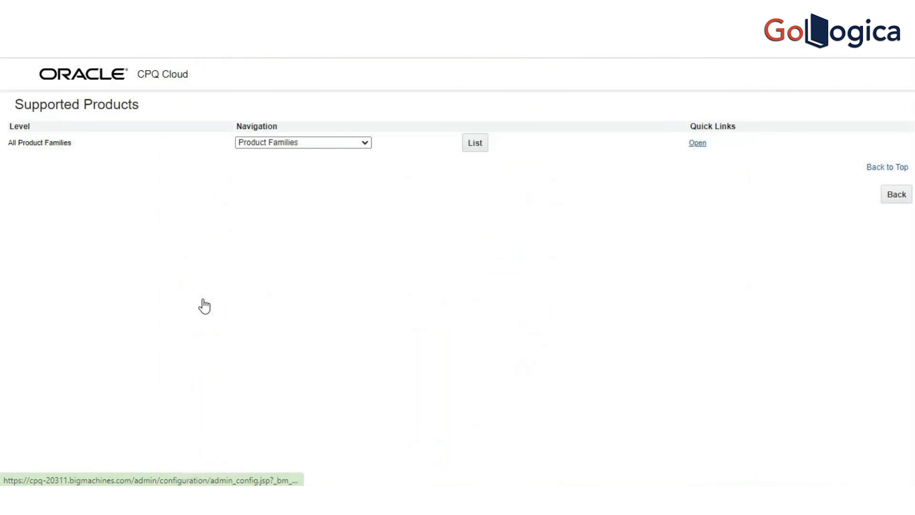
click(471, 144)
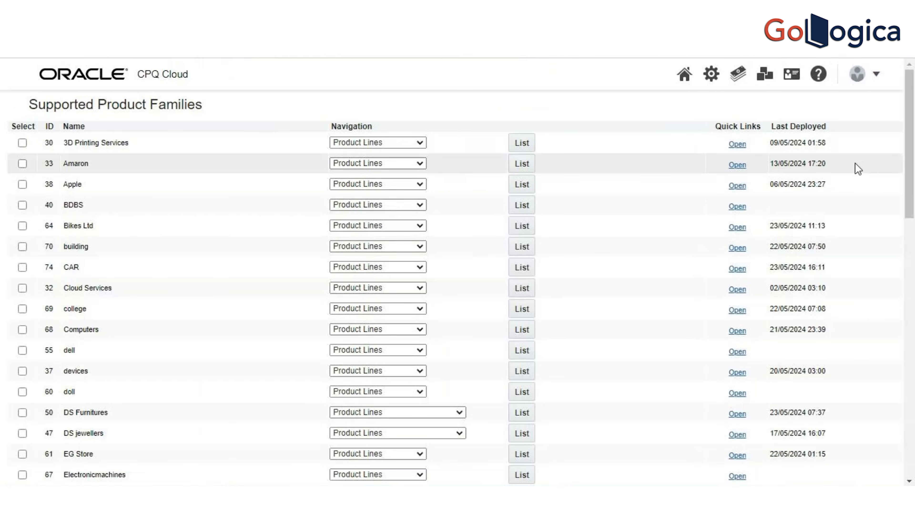
Step: Open the Deployment Center for the Furniture World product family
scroll(870, 163, down, 3)
scroll(465, 270, down, 3)
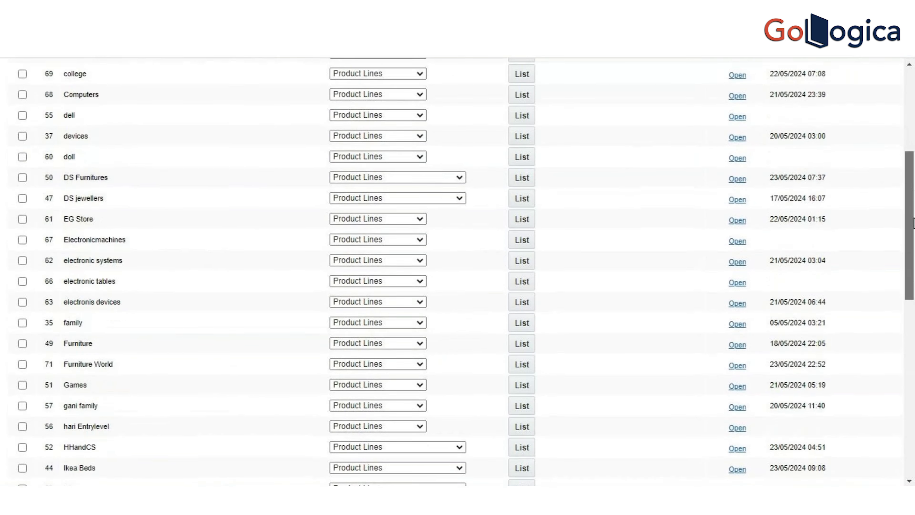
click(413, 365)
click(402, 354)
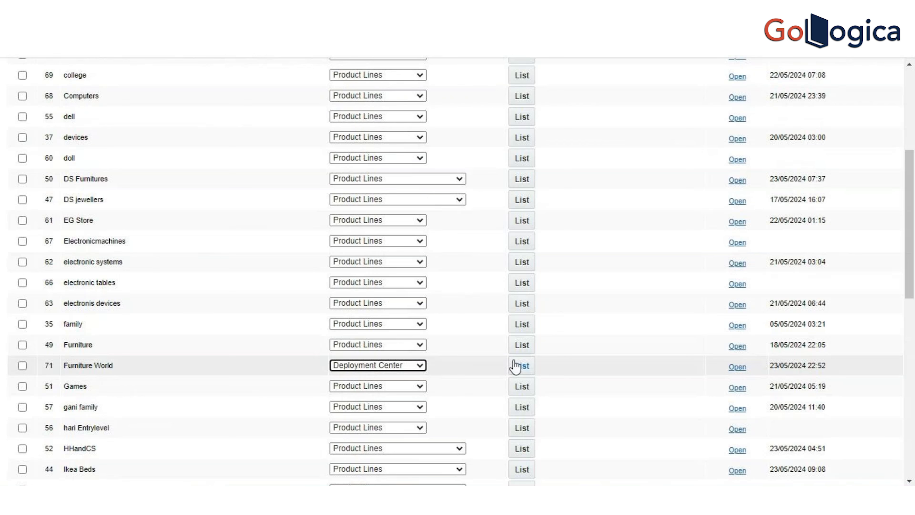
click(528, 366)
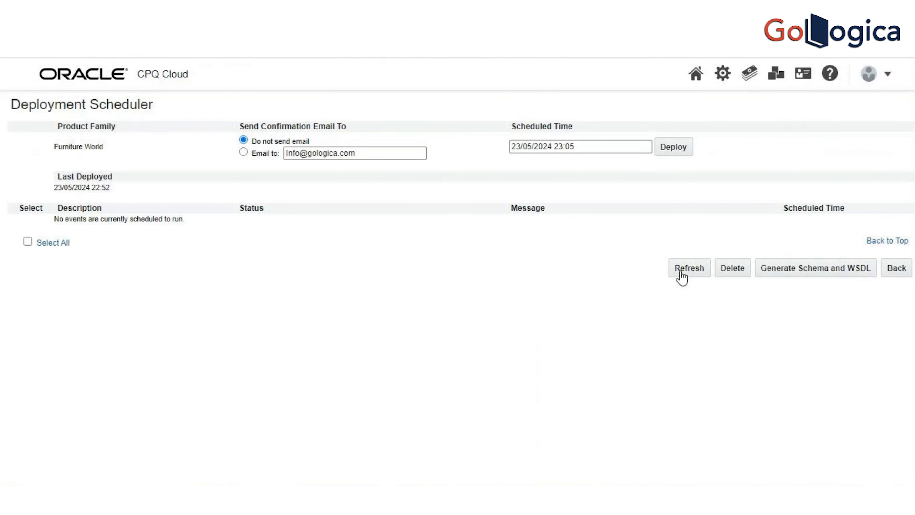
Step: Deploy the Furniture World product family without a confirmation email and refresh the deployment status
click(677, 149)
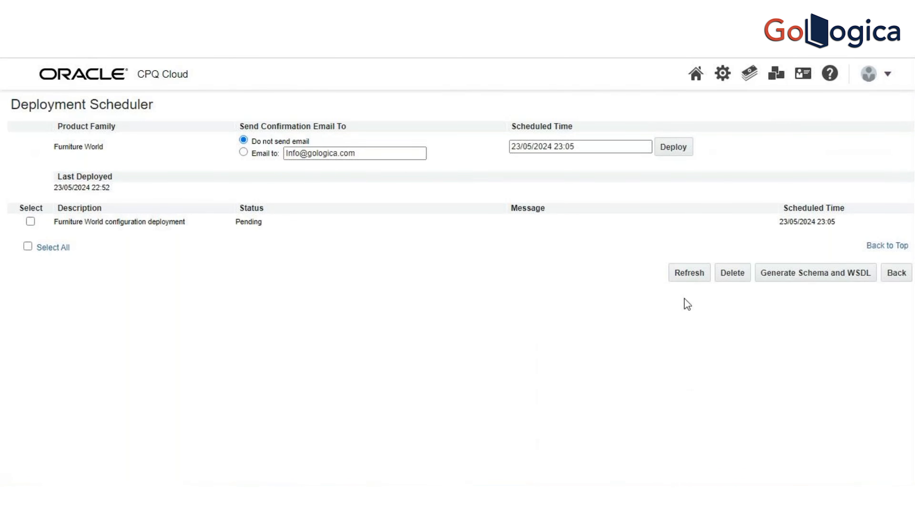
click(689, 274)
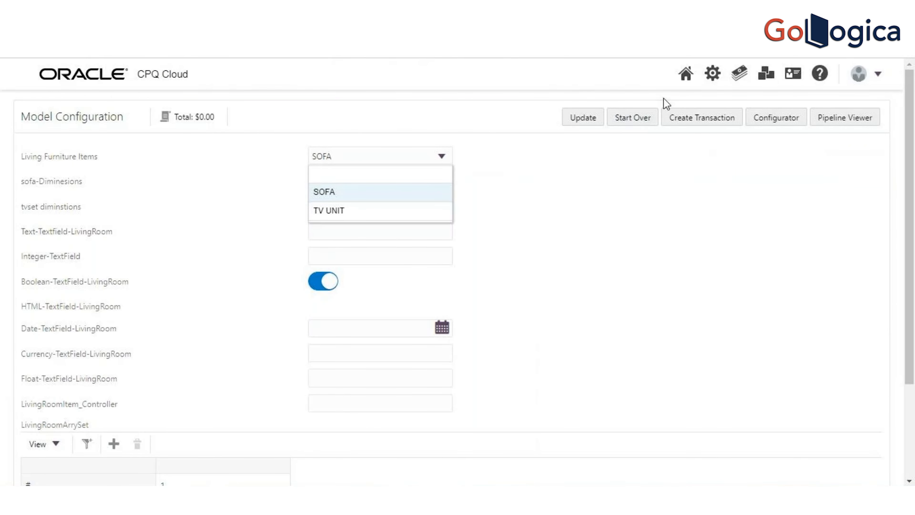
Step: Reopen the Living model configuration from the catalog homepage to check which dimensions attributes are displayed
click(687, 74)
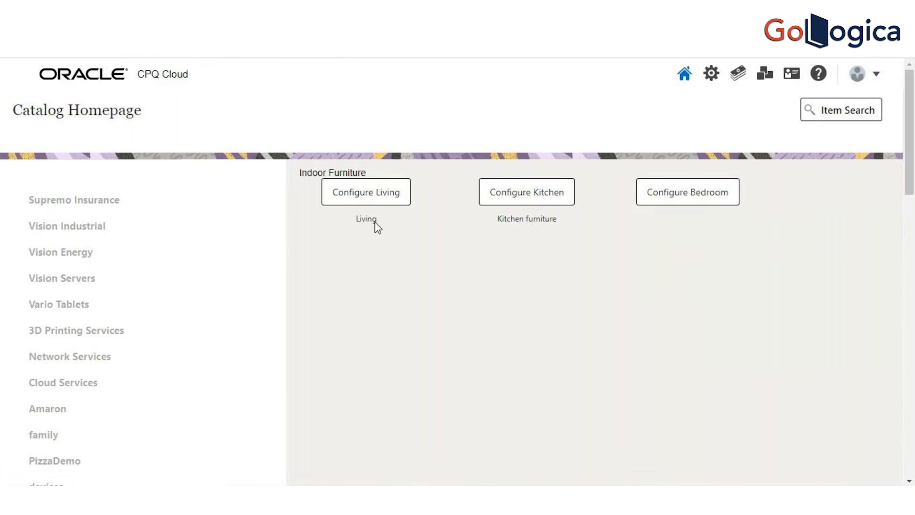
click(375, 198)
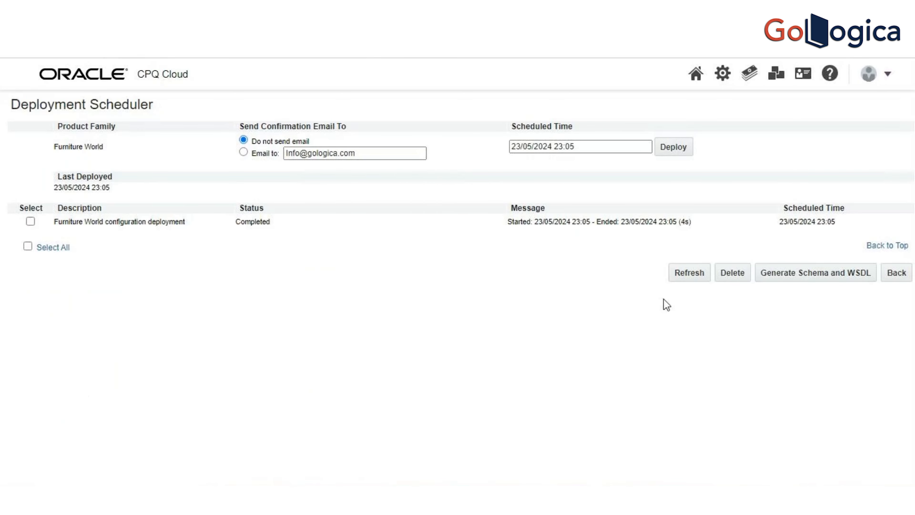
click(901, 275)
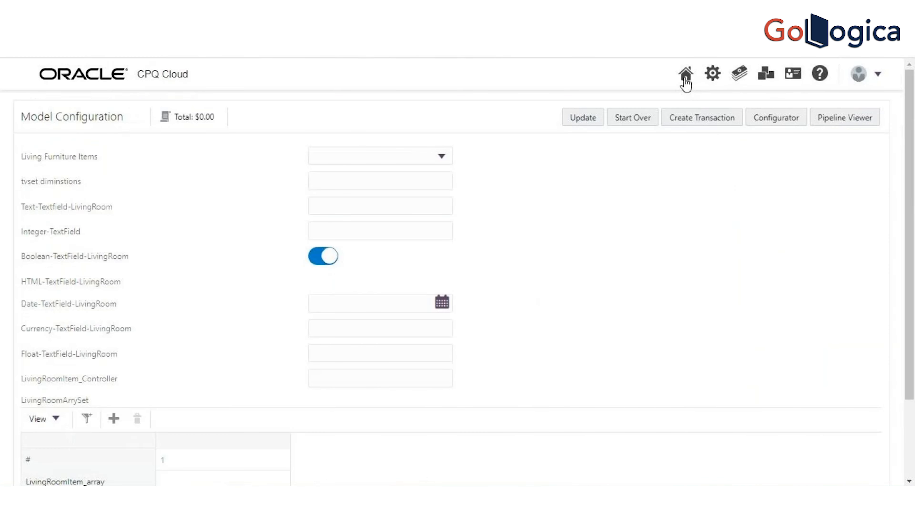
click(685, 78)
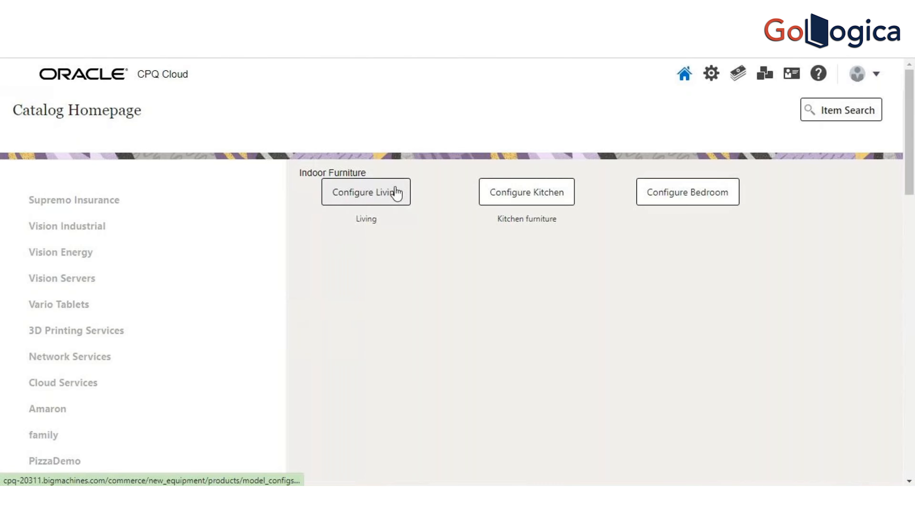
click(397, 193)
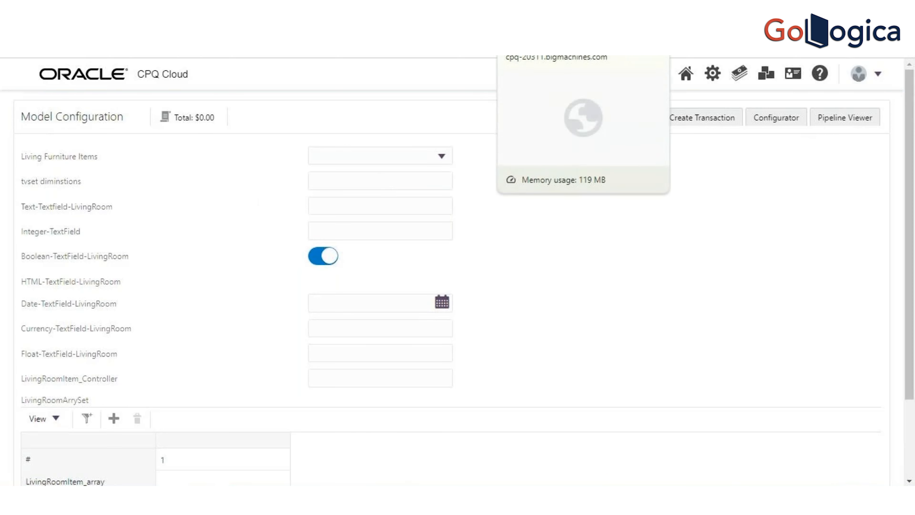
Step: Open the hiding attribute rules list for the Living model in Furniture World's Indoor product line
click(526, 12)
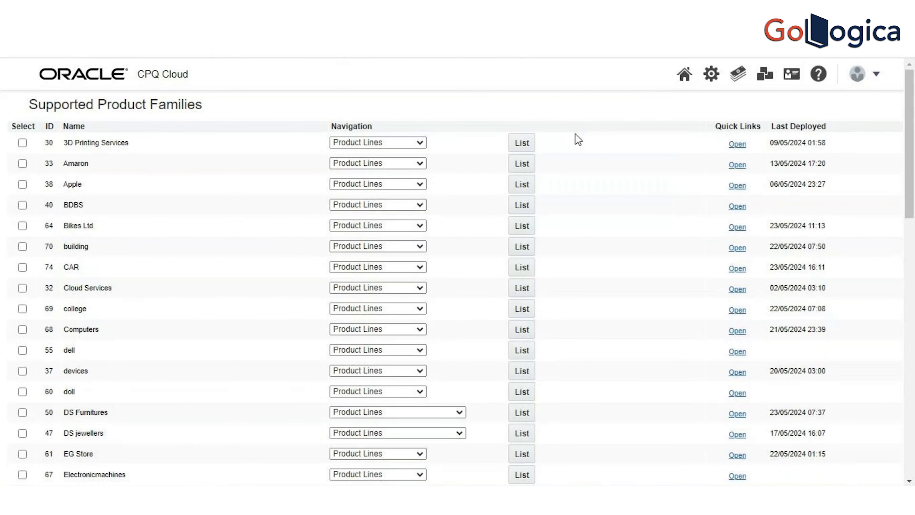
drag(914, 202, 913, 245)
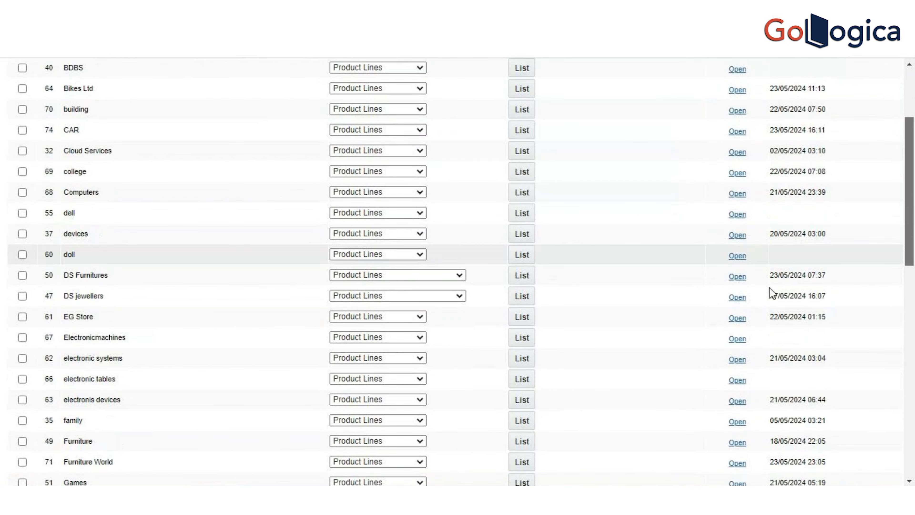
click(522, 462)
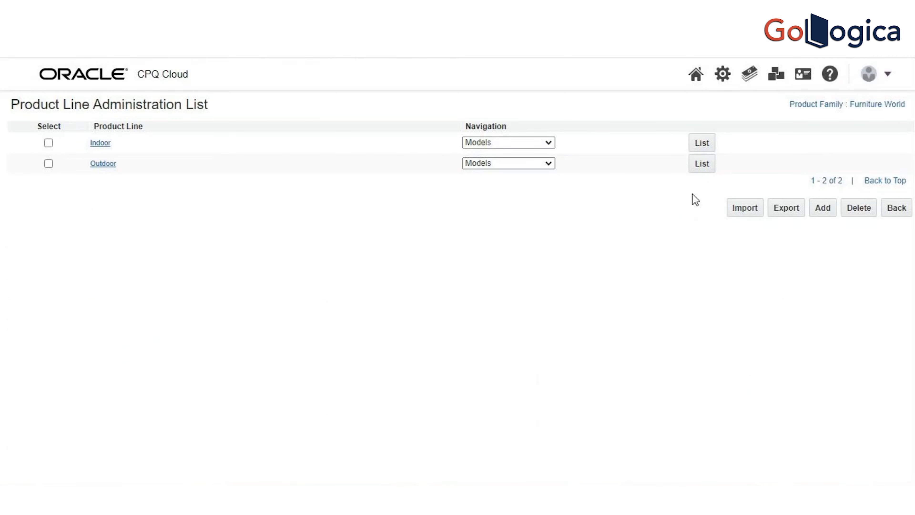
click(706, 145)
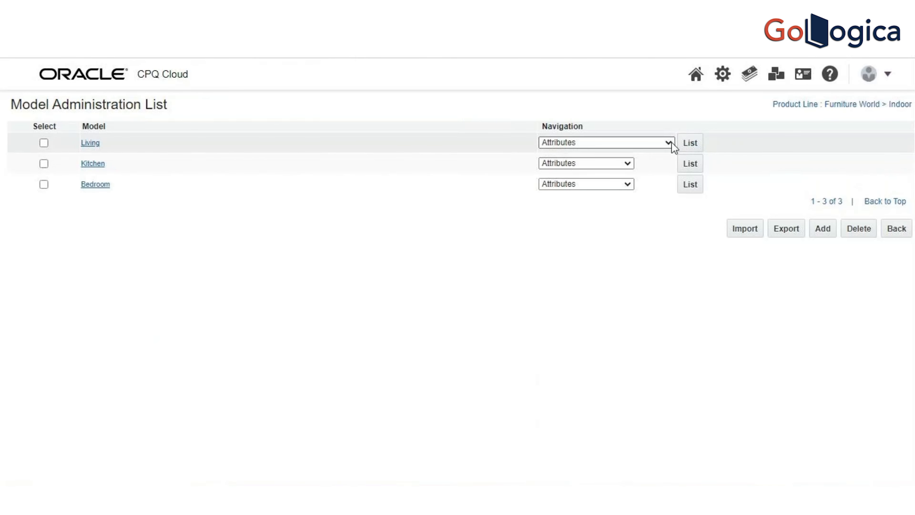
click(668, 142)
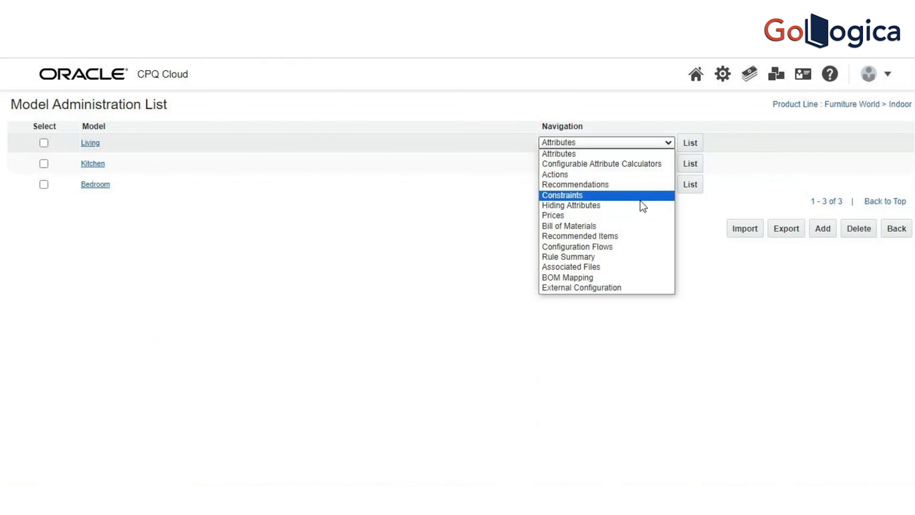
click(643, 206)
click(694, 146)
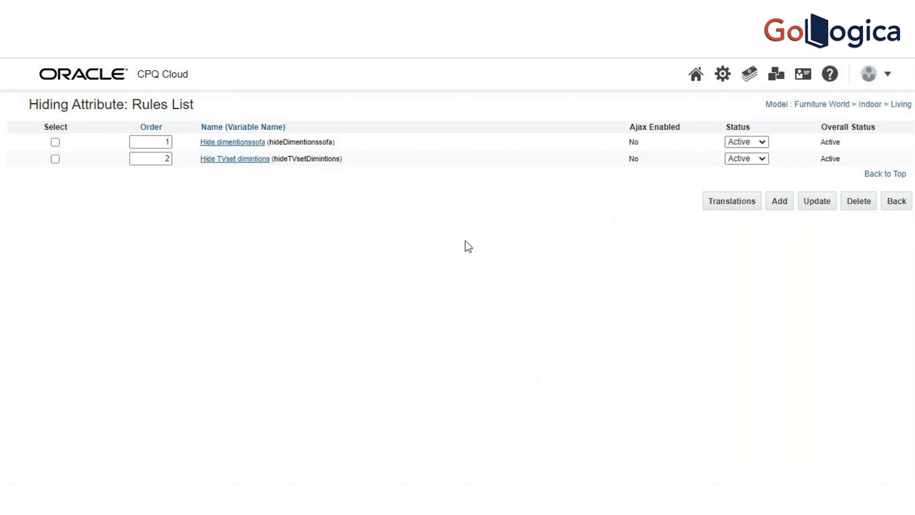
Step: Change the condition operator of the Hide TVset dimintions rule to Not Equals, update it and return to the rules list
click(246, 159)
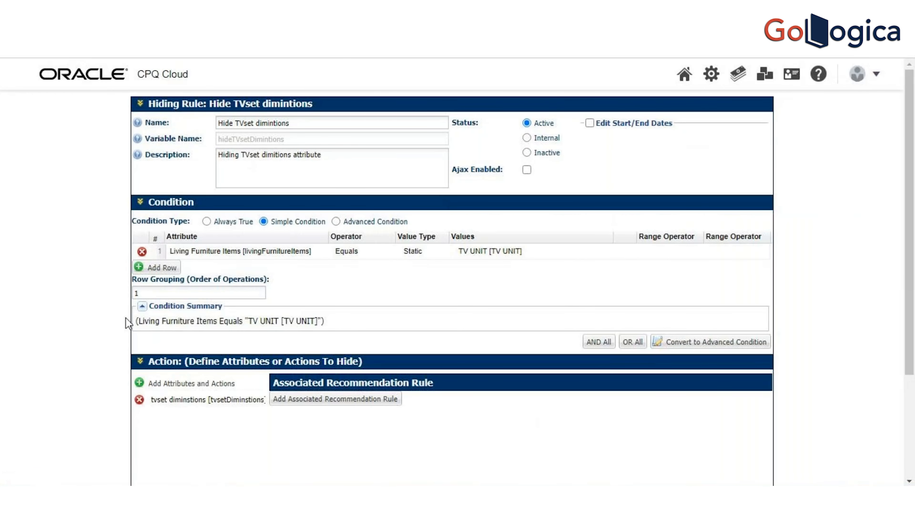
click(362, 251)
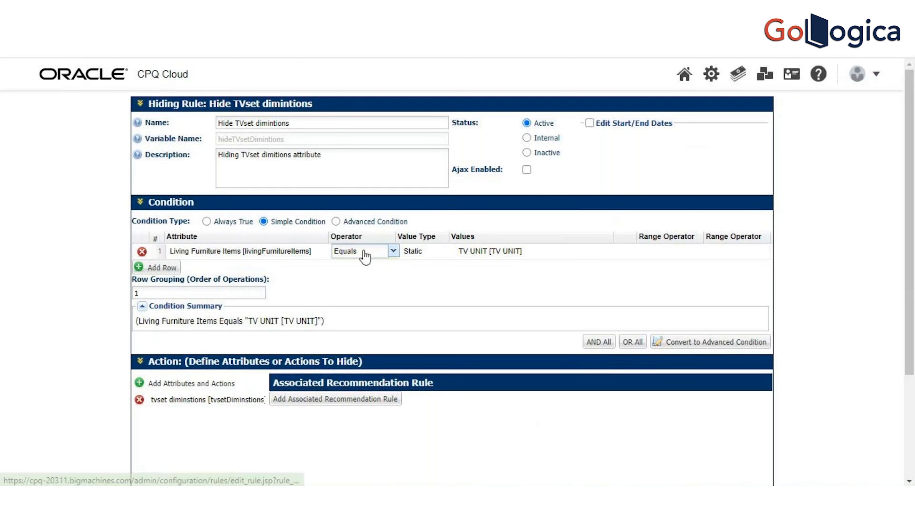
click(393, 252)
click(377, 283)
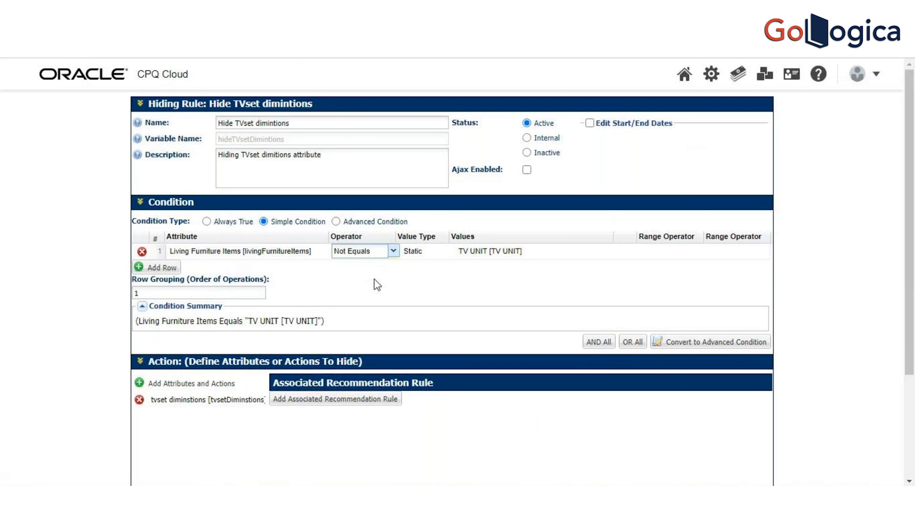
drag(907, 194, 907, 296)
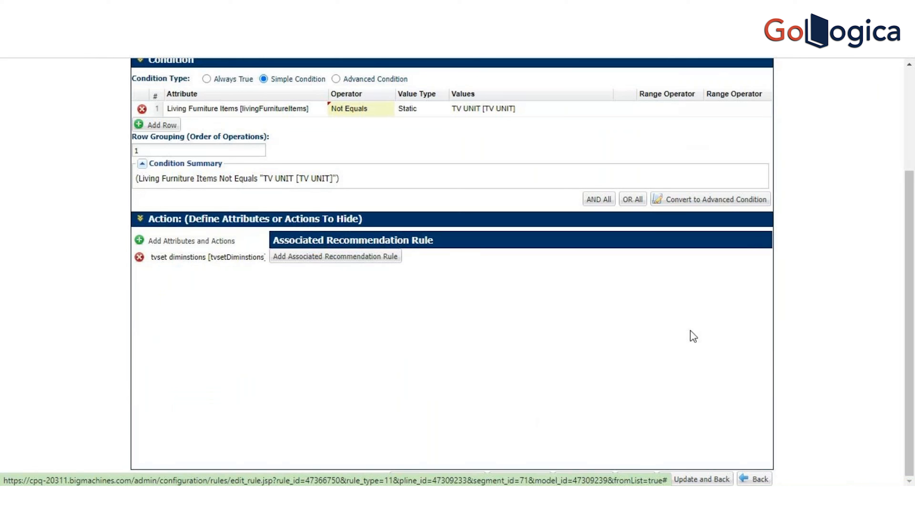
click(702, 480)
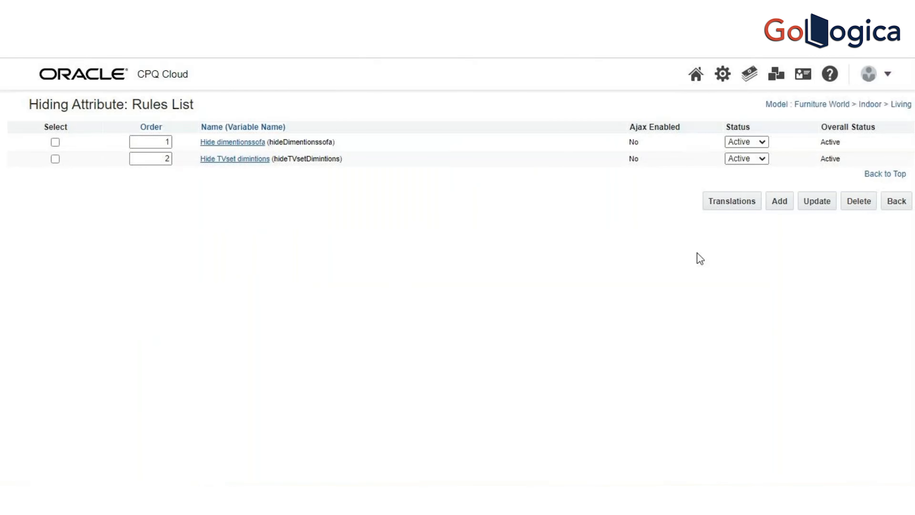
Step: Go back to the administration platform and open the supported product families list from the catalog definition
click(723, 74)
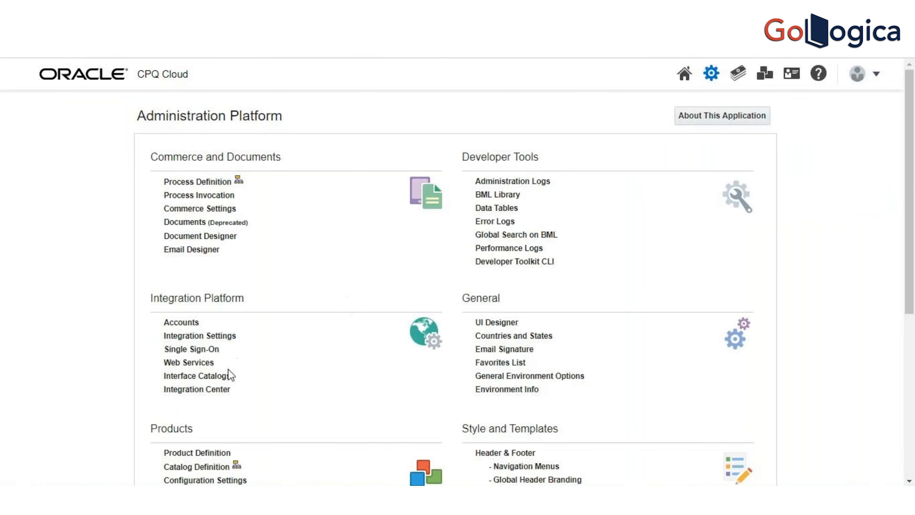
click(221, 475)
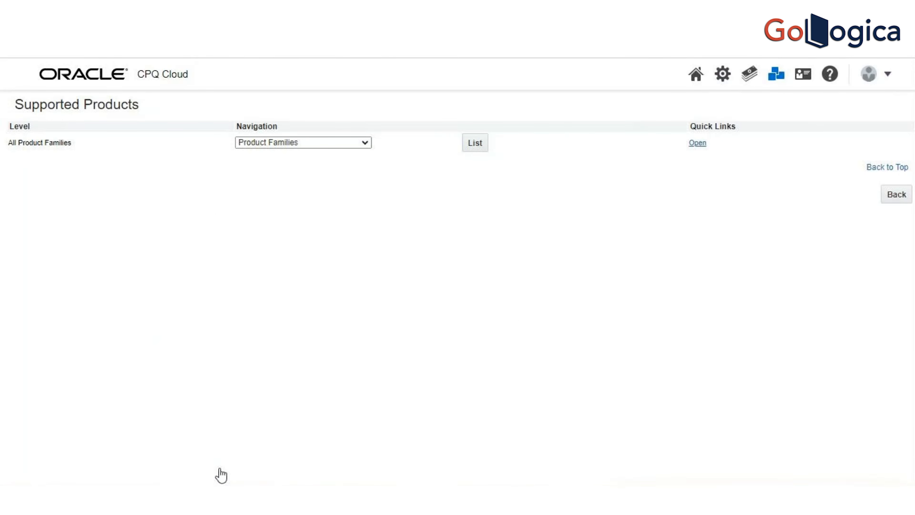
click(475, 145)
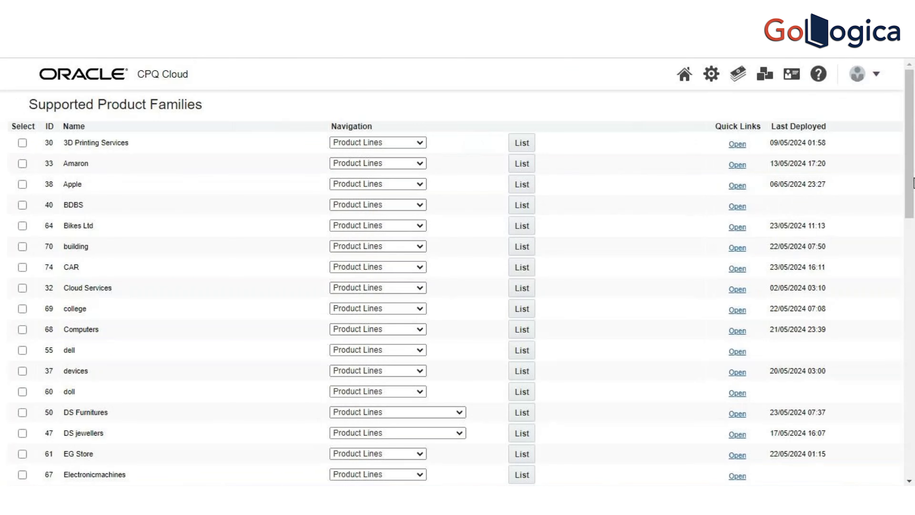
Step: Deploy Furniture World again from its Deployment Center and refresh the deployment status
scroll(913, 187, down, 3)
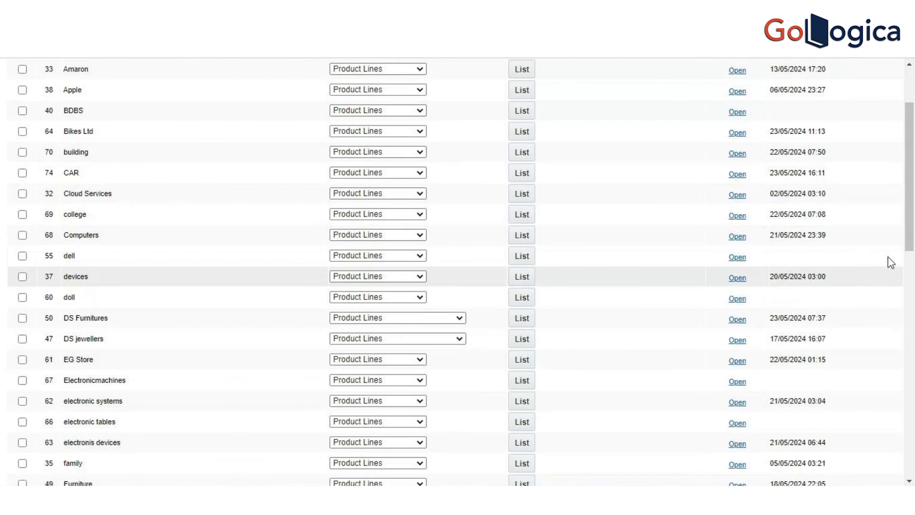
drag(912, 230, 912, 282)
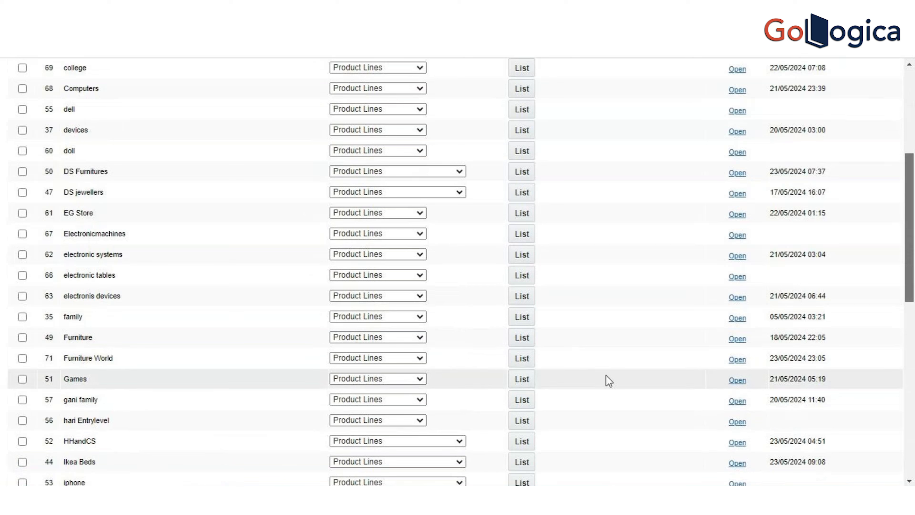
click(419, 358)
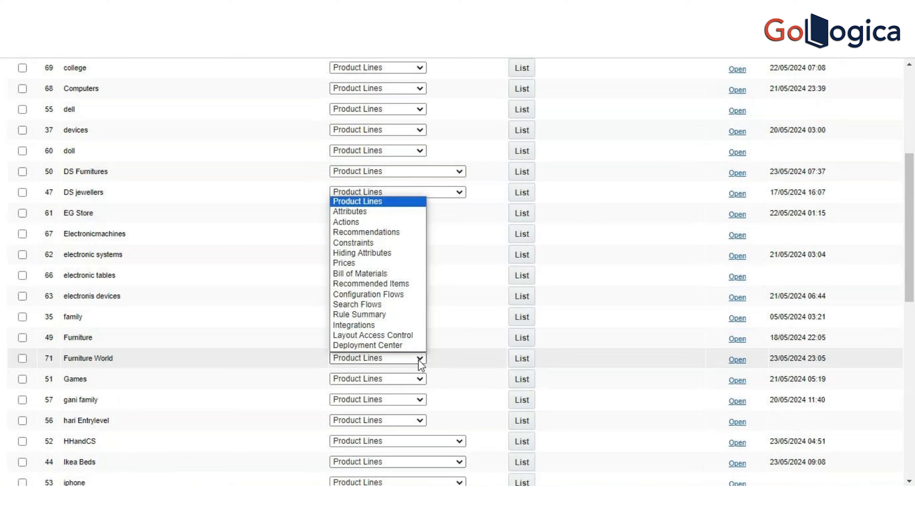
click(405, 346)
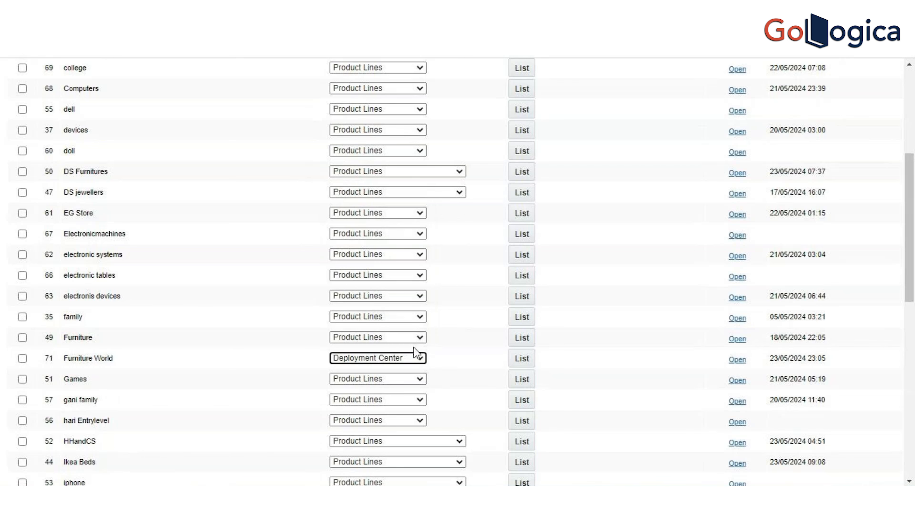
click(524, 364)
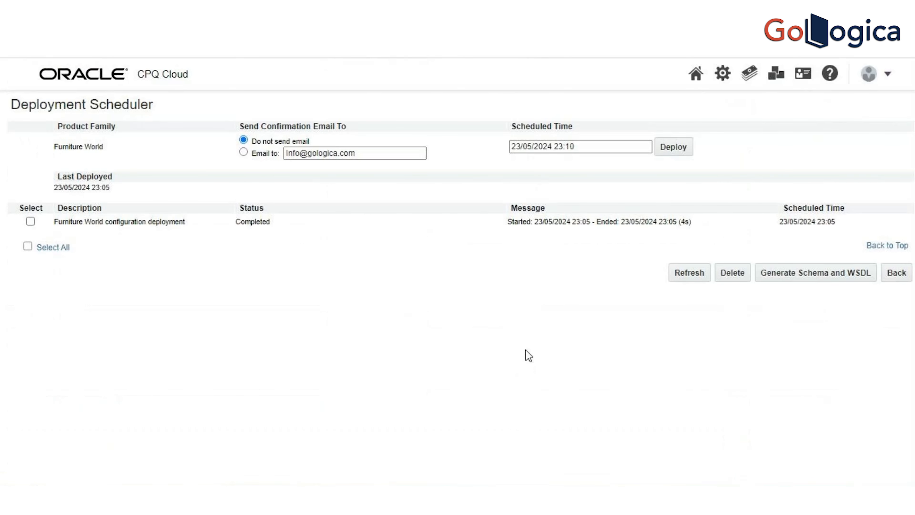
click(671, 148)
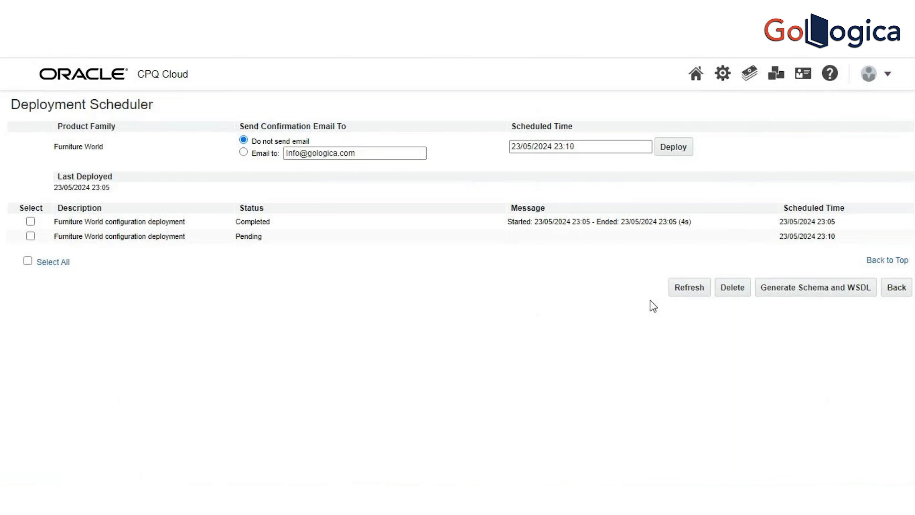
click(691, 294)
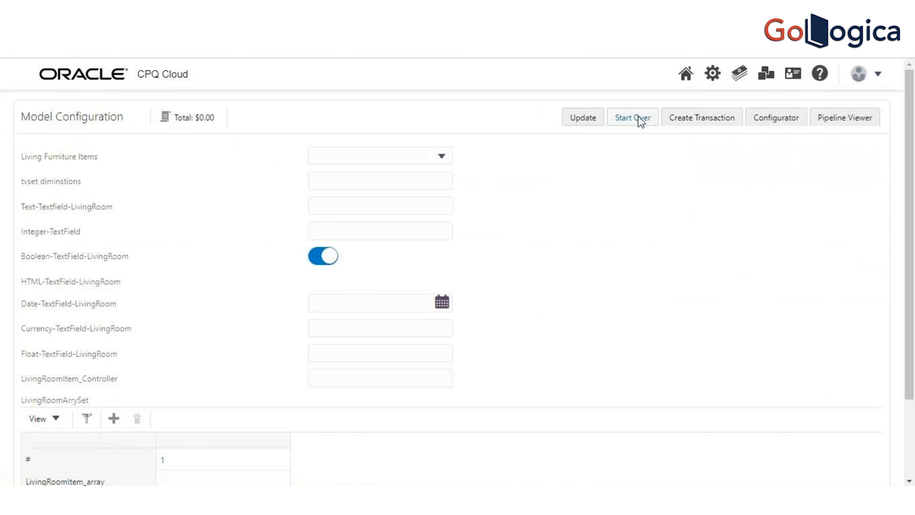
Step: Reopen the Living model configuration from the catalog homepage, set Living Furniture Items to SOFA and update it to test the hiding rules
click(684, 76)
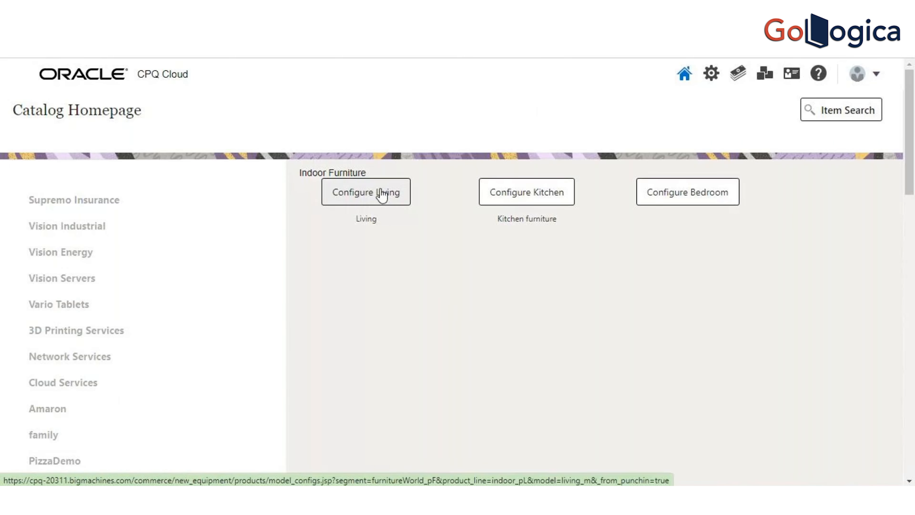
click(382, 196)
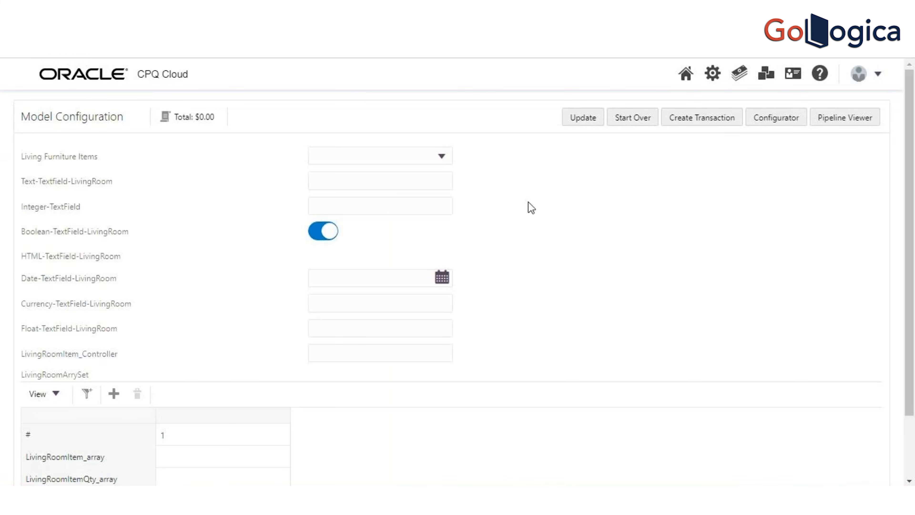
click(441, 155)
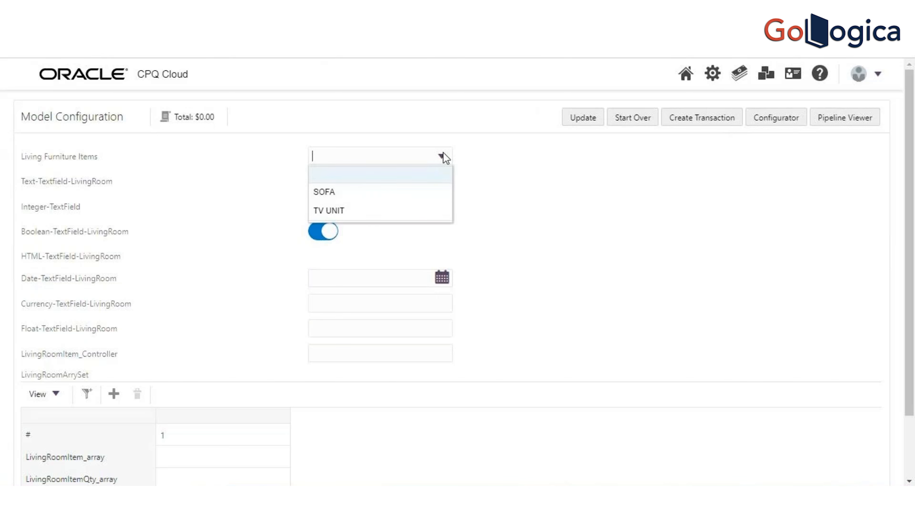
click(416, 188)
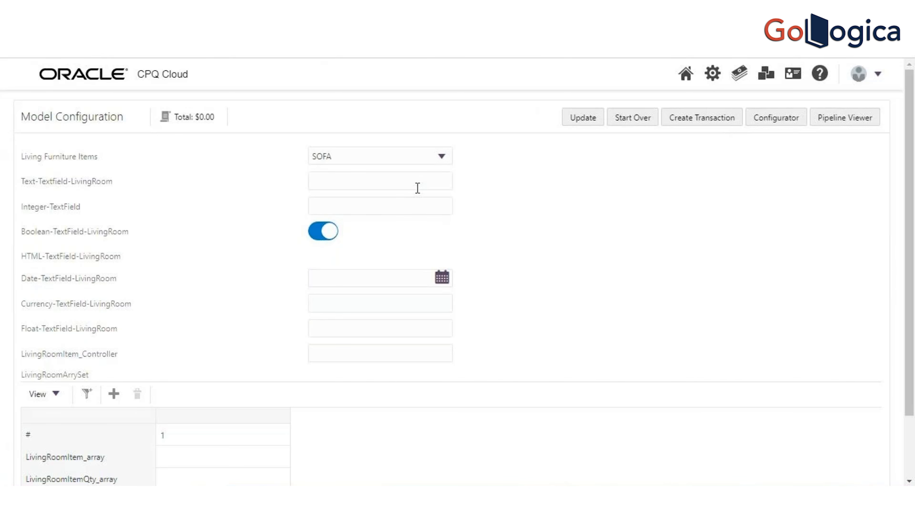
click(421, 187)
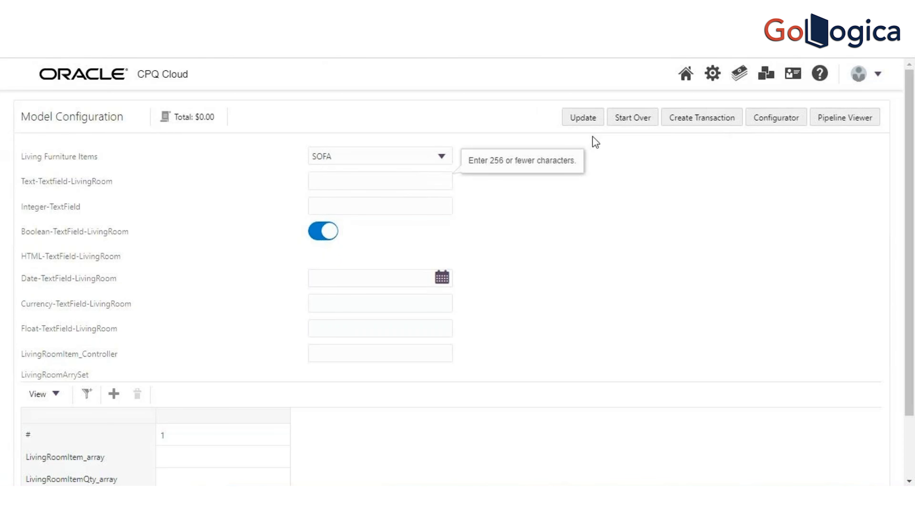
click(583, 119)
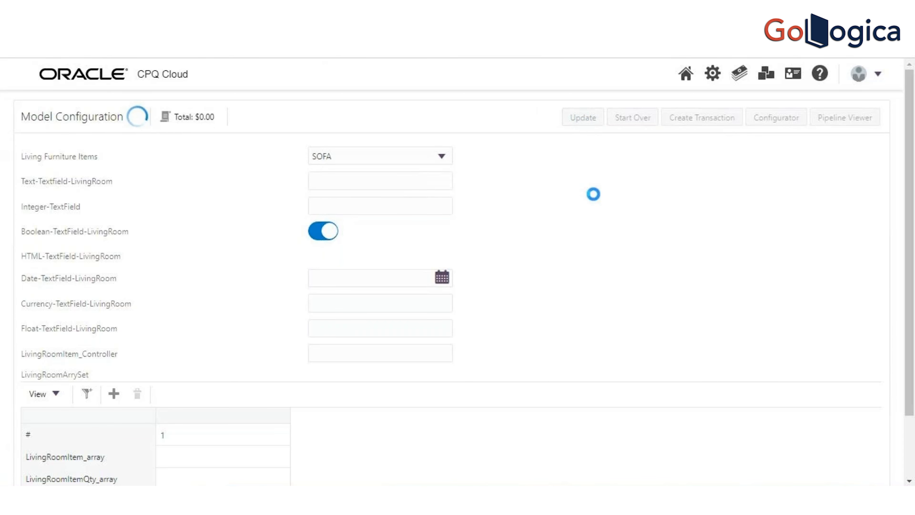
Step: Test the hiding rules by updating the configuration with Living Furniture Items set to TV UNIT and again with it blank
click(440, 181)
click(444, 157)
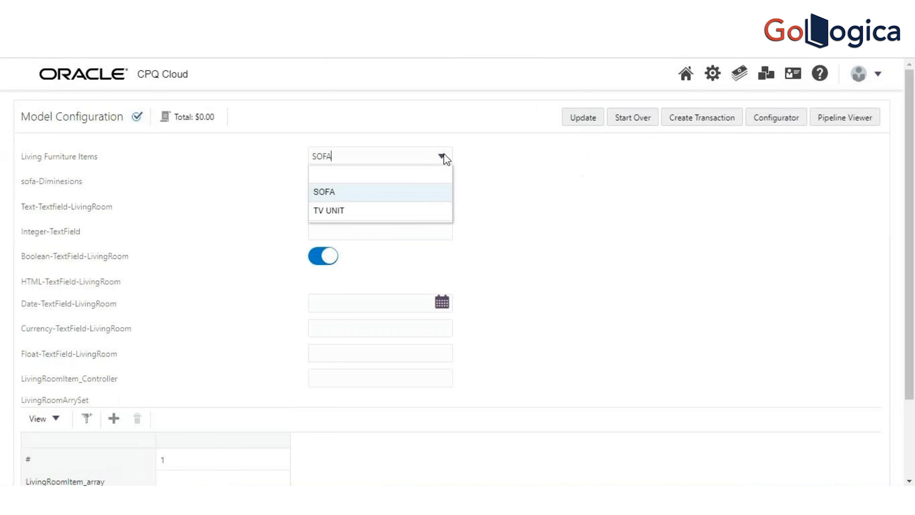
click(400, 208)
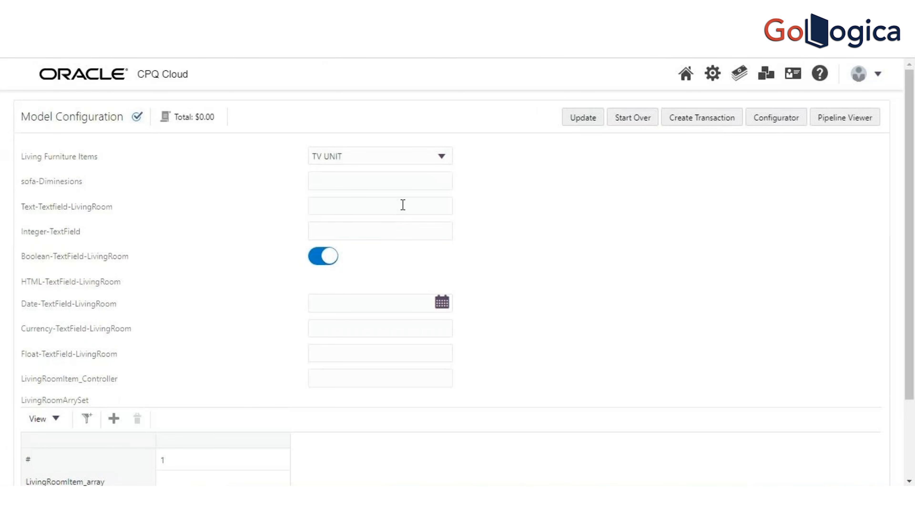
click(589, 120)
click(443, 159)
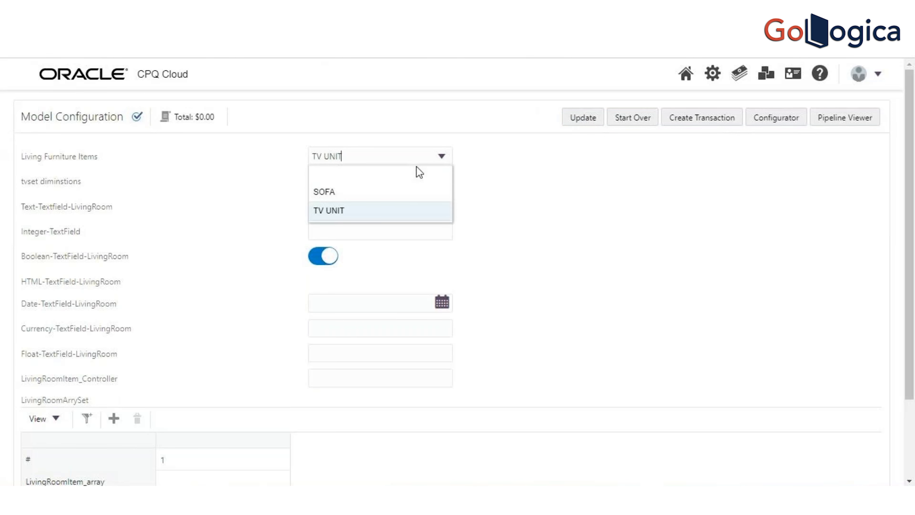
click(412, 171)
click(581, 122)
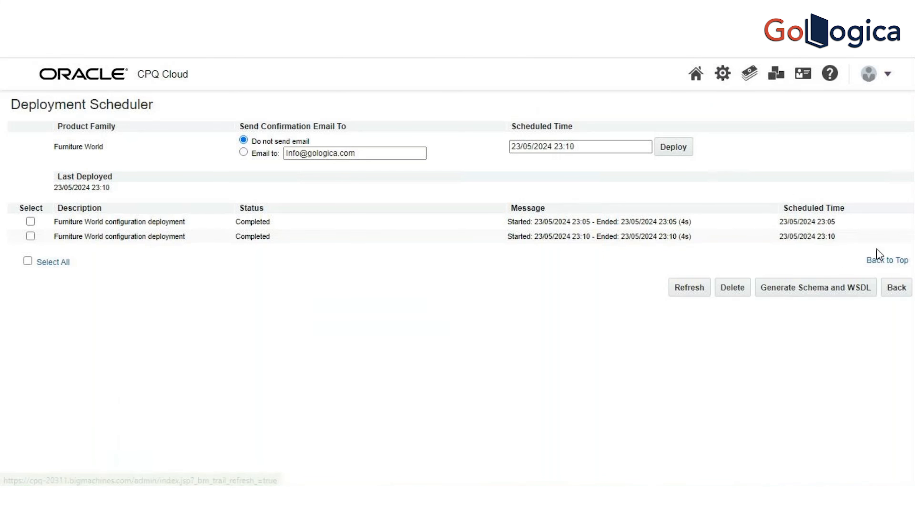
Step: Return to the supported product families and open the hiding attributes rules list for Furniture World's Indoor Living model
click(896, 288)
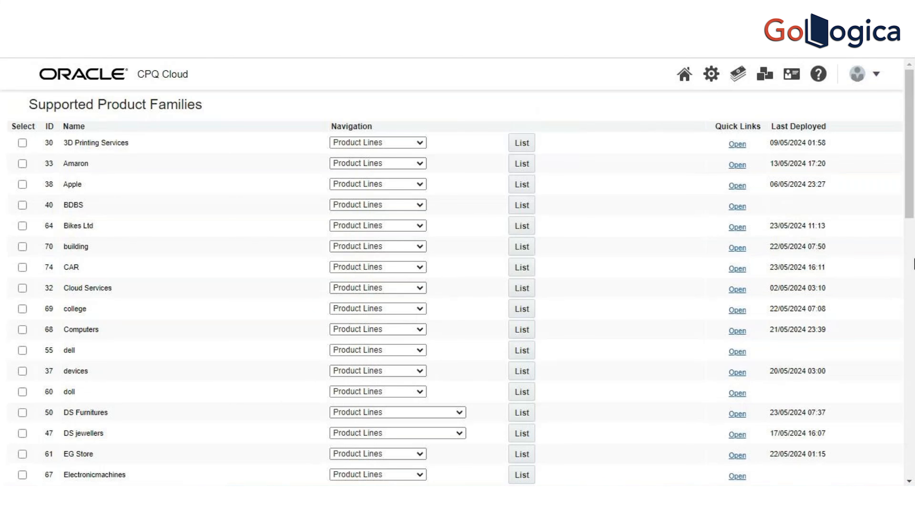
drag(909, 212, 912, 287)
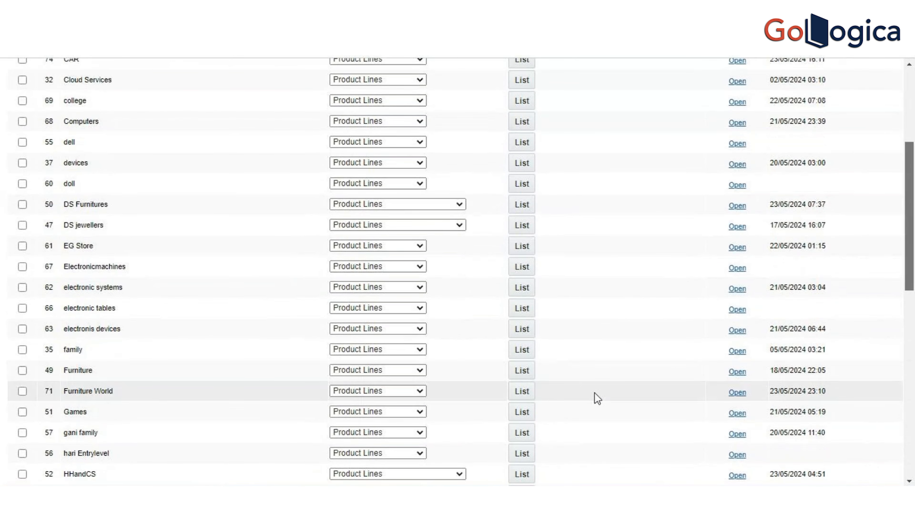
click(395, 391)
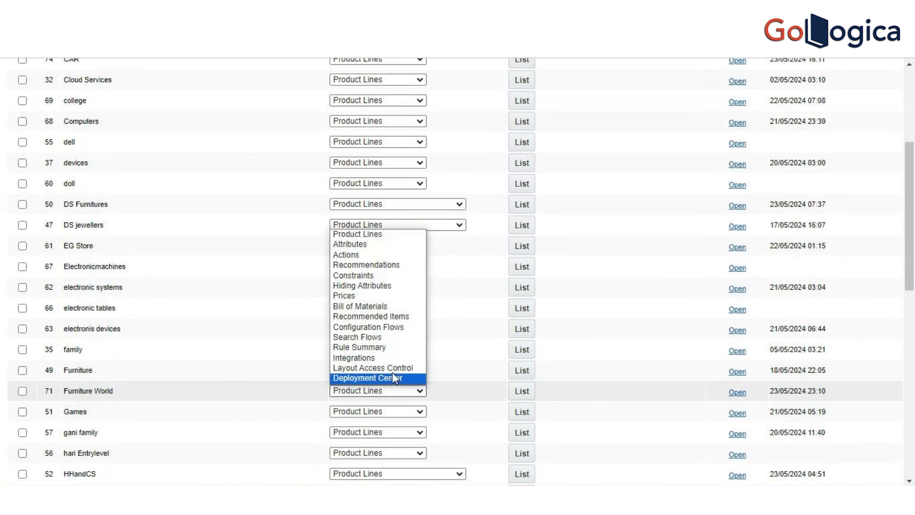
click(376, 234)
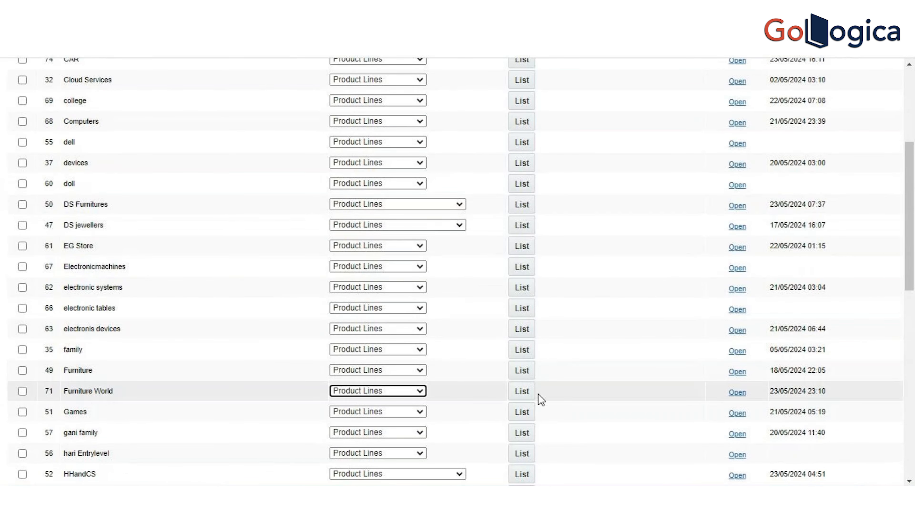
click(525, 396)
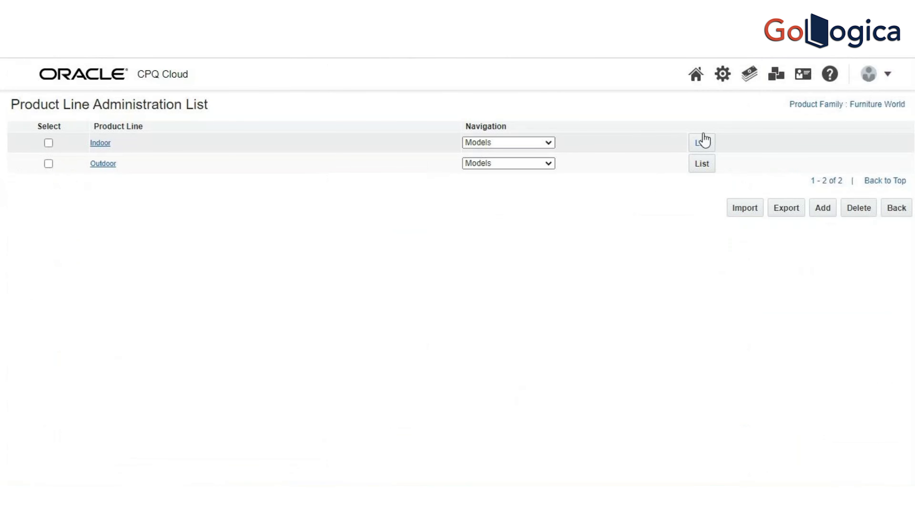
click(704, 148)
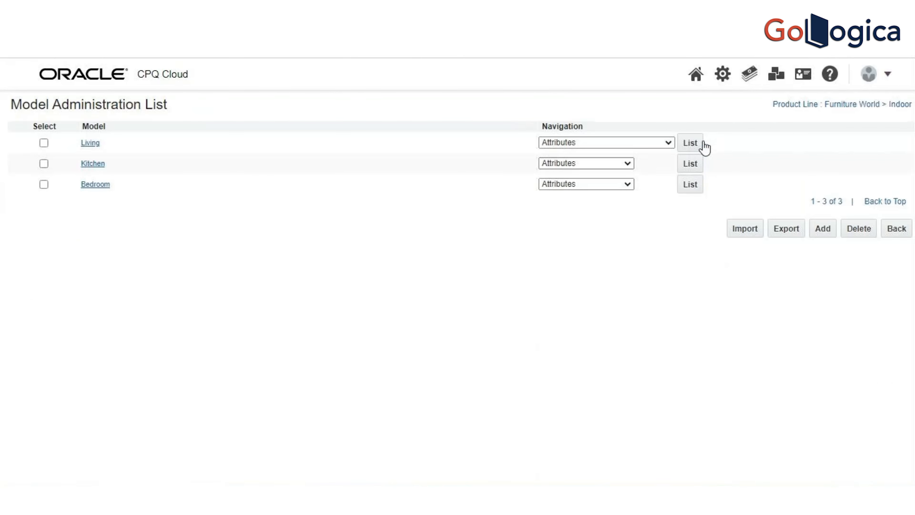
click(635, 144)
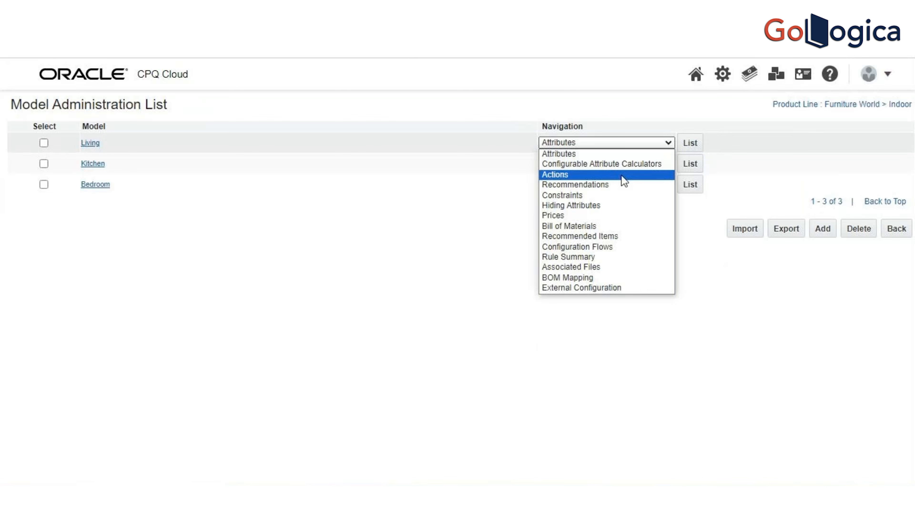
click(613, 205)
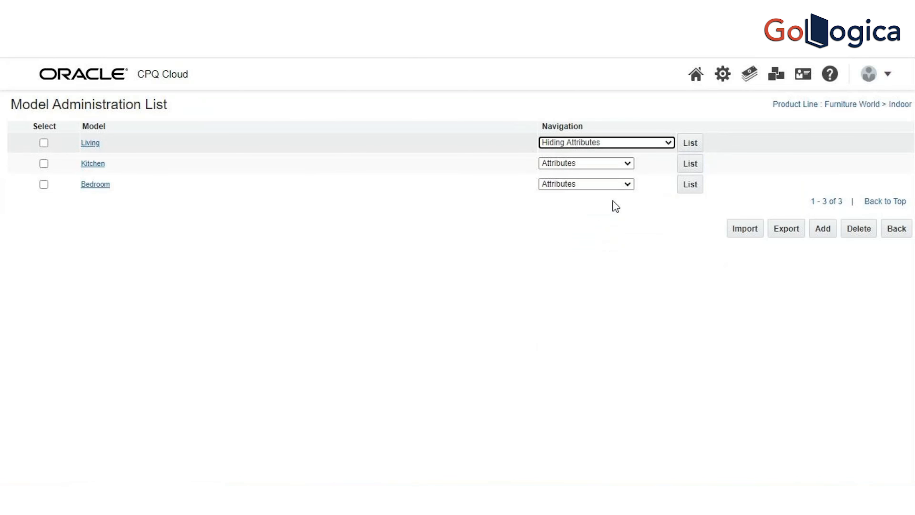
click(688, 144)
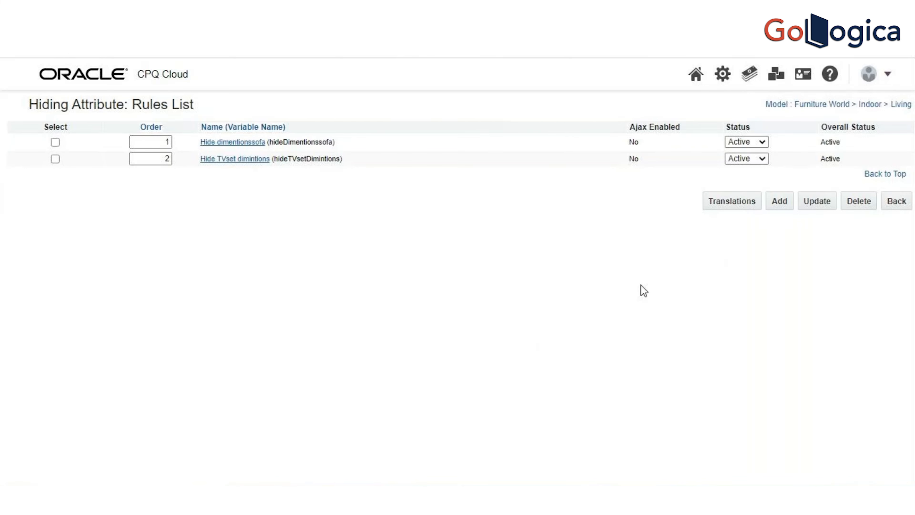
Step: Open the Hide dimentionssofa rule in a separate browser tab and start a new hiding rule from the rules list
right_click(240, 146)
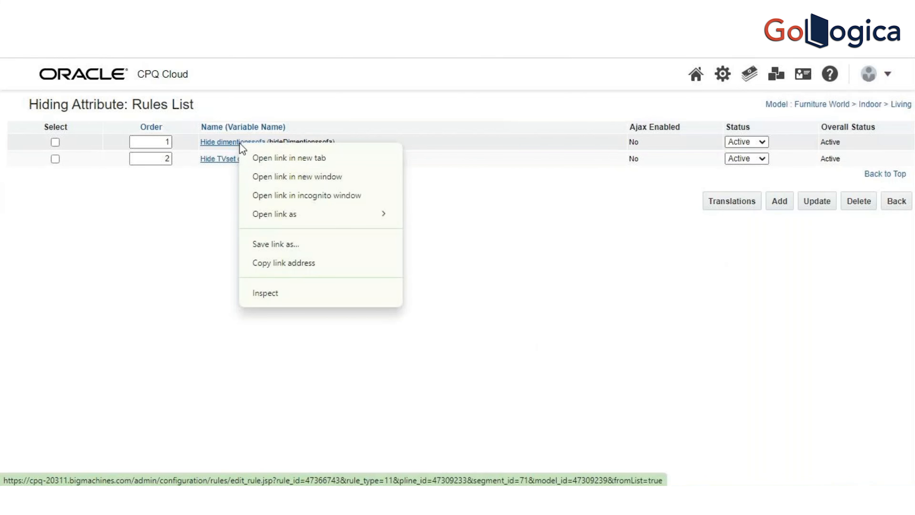
click(260, 158)
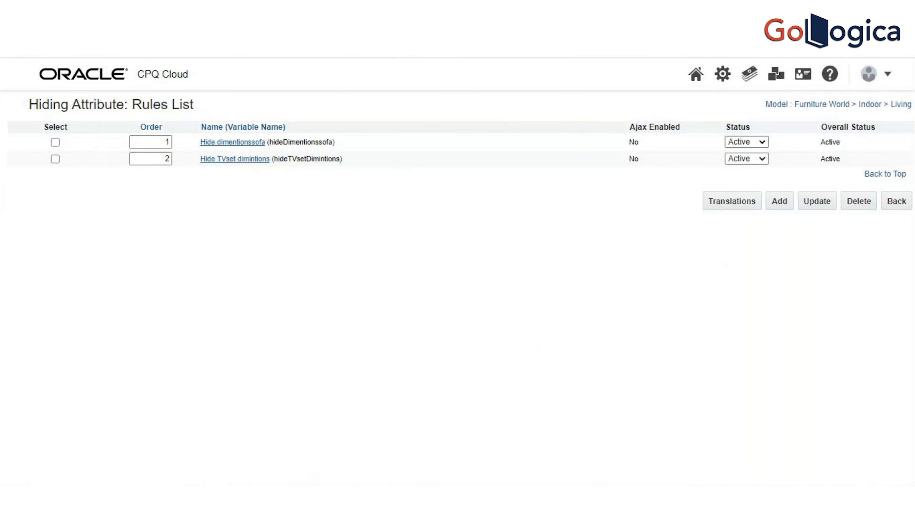
key(ctrl+Tab)
click(784, 204)
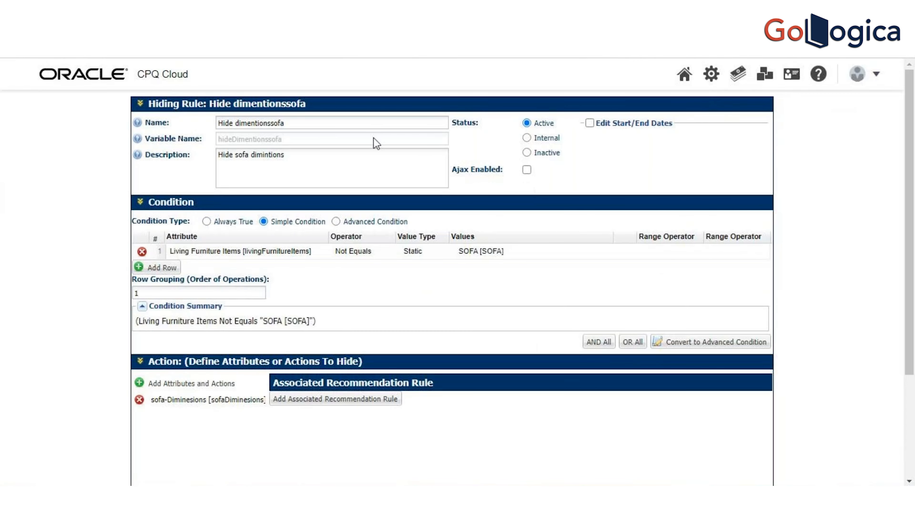
Step: Copy the original sofa rule's name into the new rule, making it Hide dimentionssofa ADV with variable name hideDimentionssofaADV
drag(351, 123, 198, 142)
key(ctrl+c)
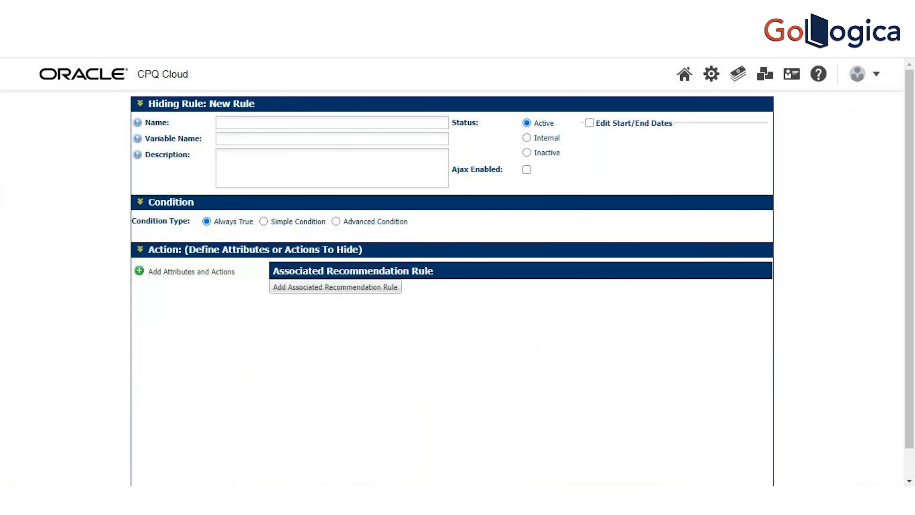
click(397, 119)
key(ctrl+v)
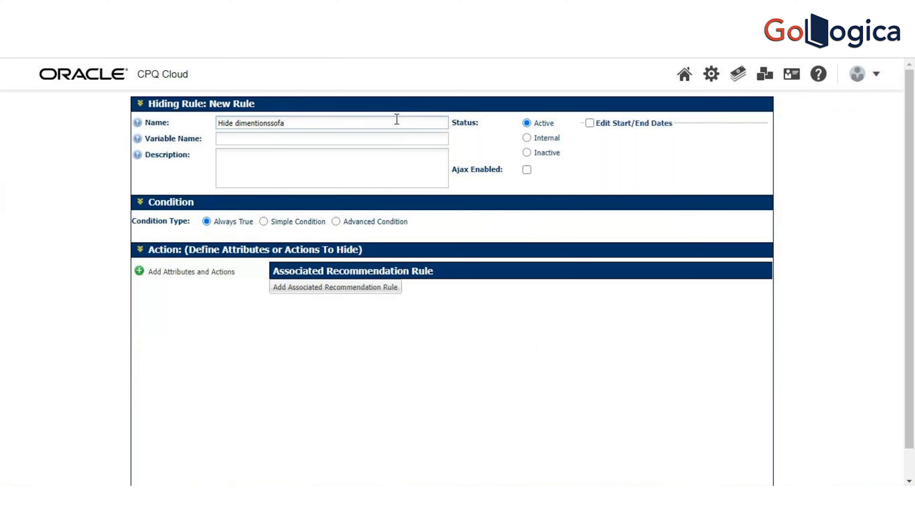
text(ADB)
click(353, 139)
click(354, 178)
click(345, 139)
key(BackSpace)
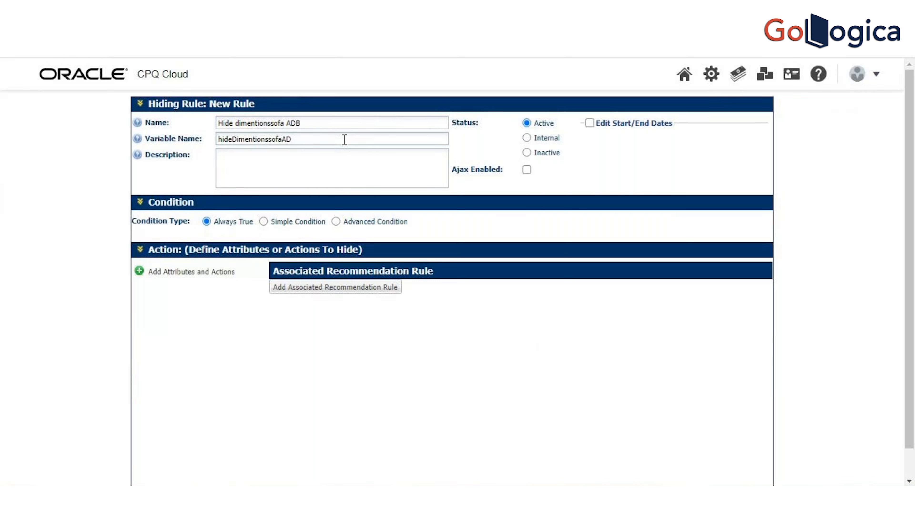
text(V)
click(340, 126)
key(BackSpace)
text(V)
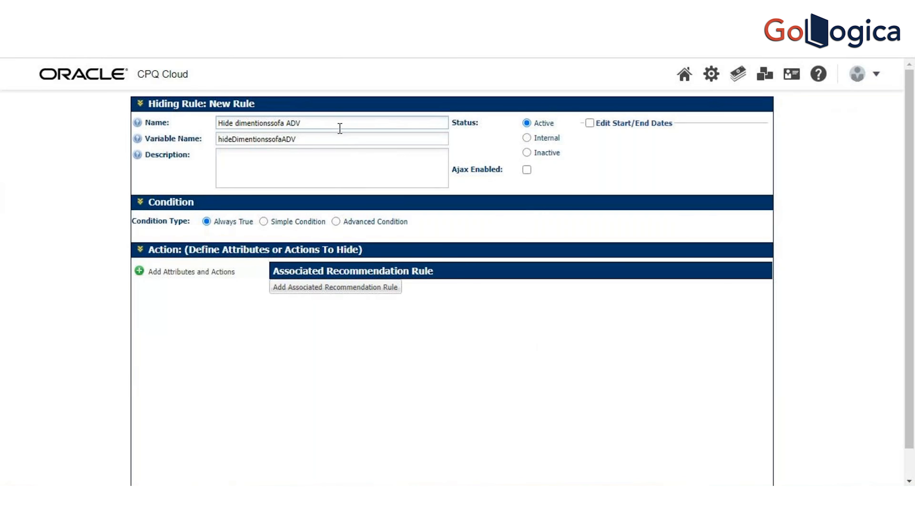
click(309, 176)
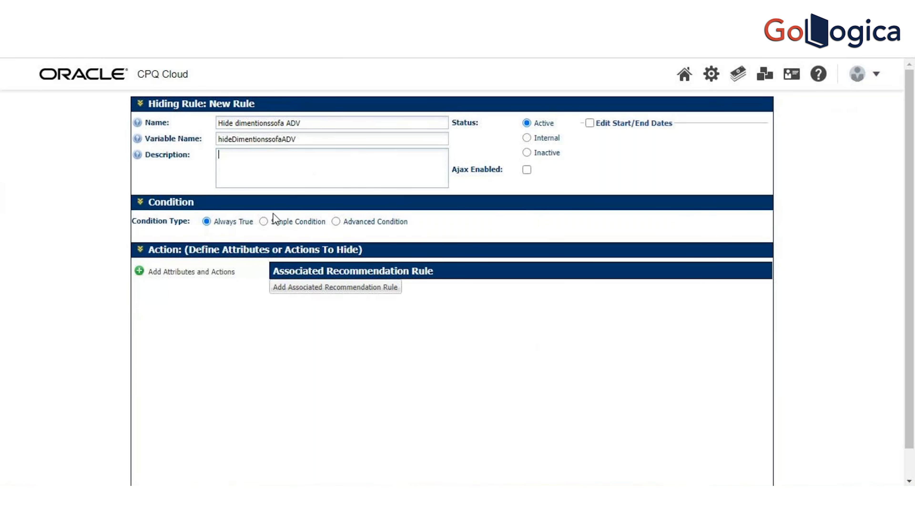
Step: Add the sofa-Diminesions attribute as the attribute to hide in the new rule's action
click(265, 222)
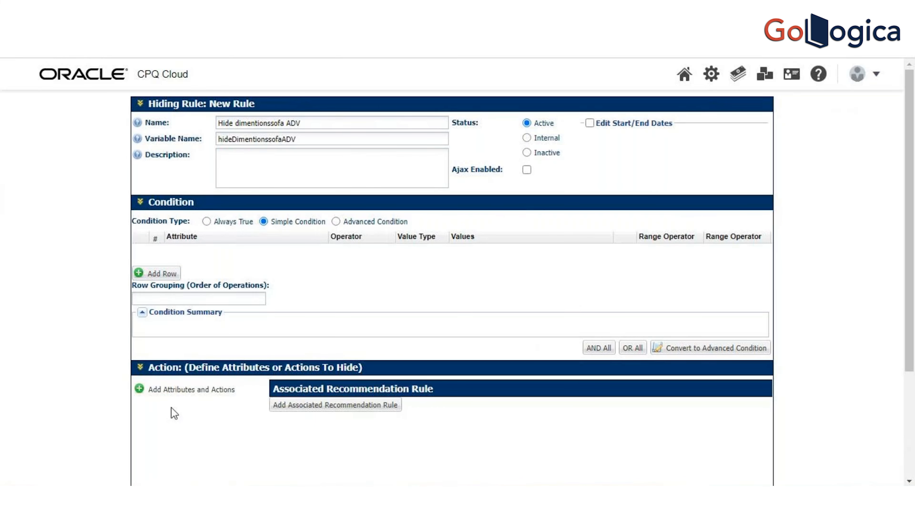
click(141, 402)
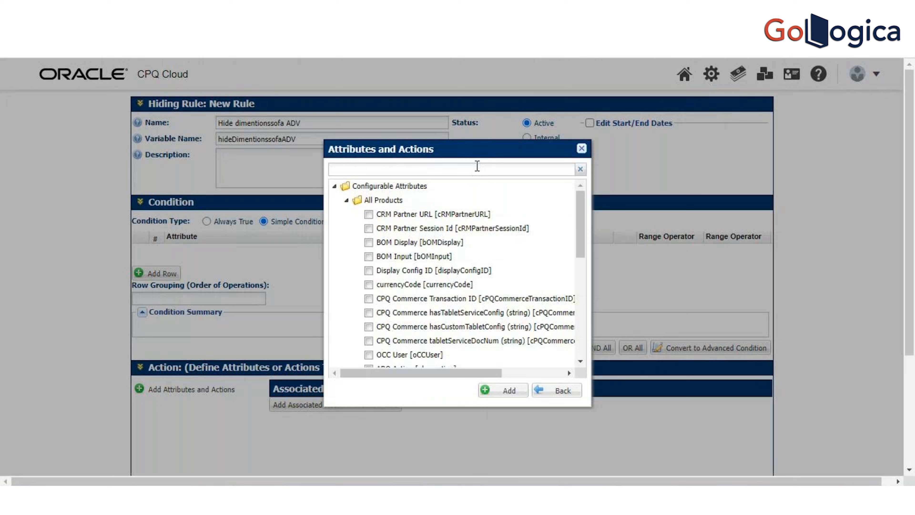
click(477, 166)
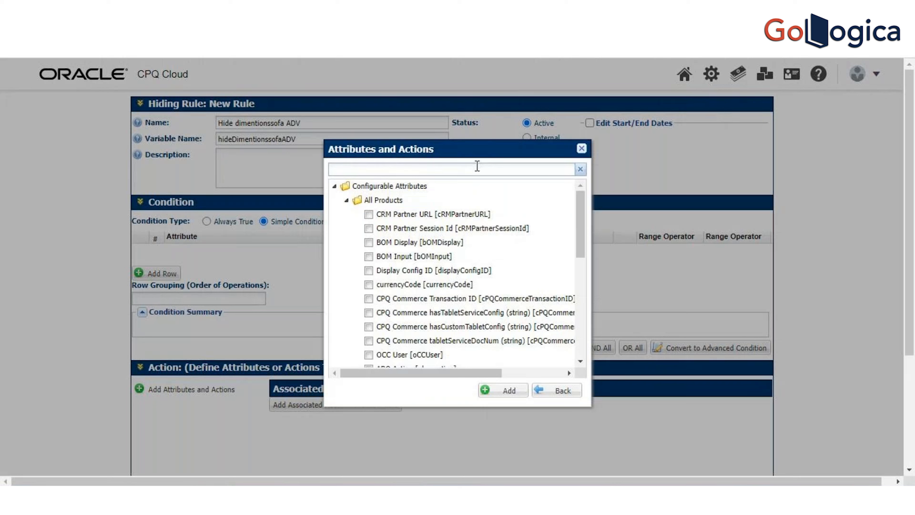
text(sofa)
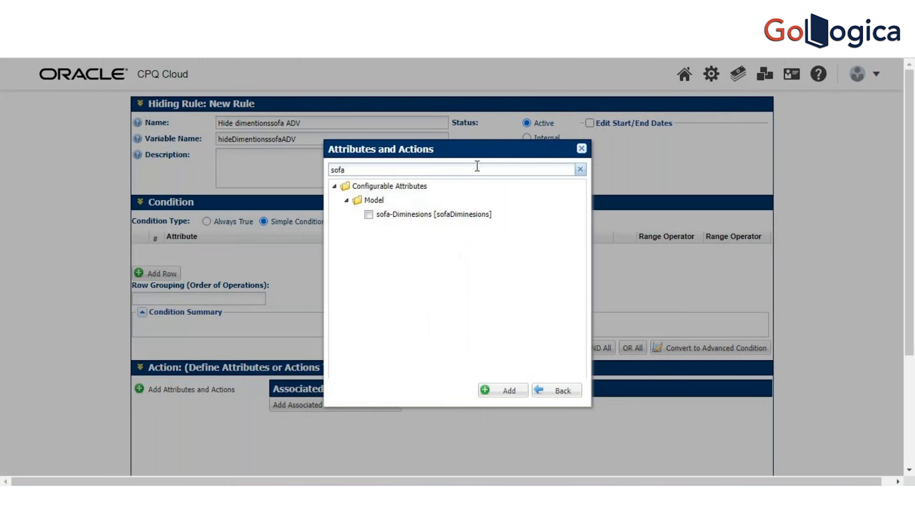
click(368, 214)
click(507, 392)
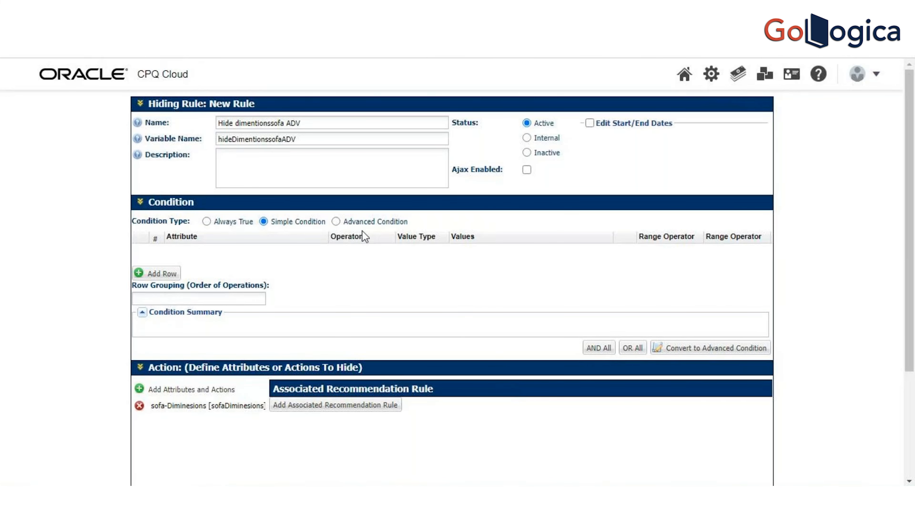
Step: Set the new rule's condition type to Advanced Condition and open its BML function for editing
click(335, 222)
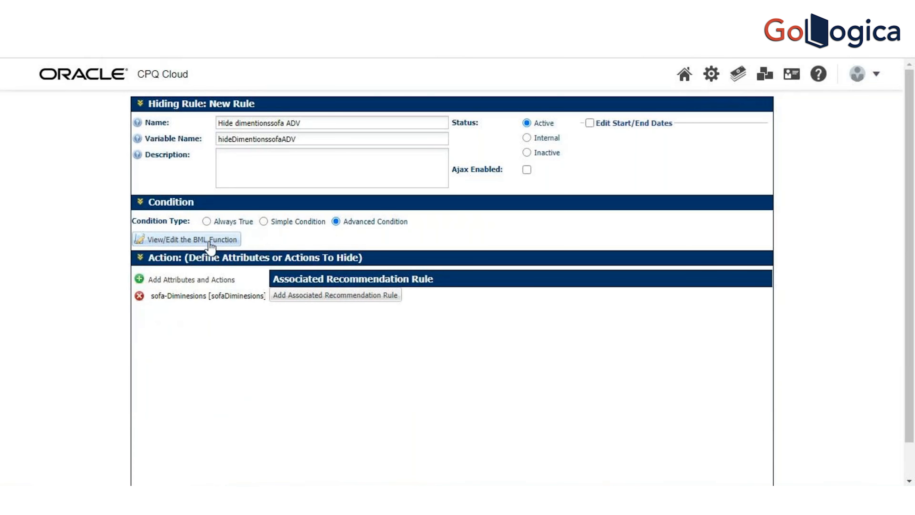
click(211, 239)
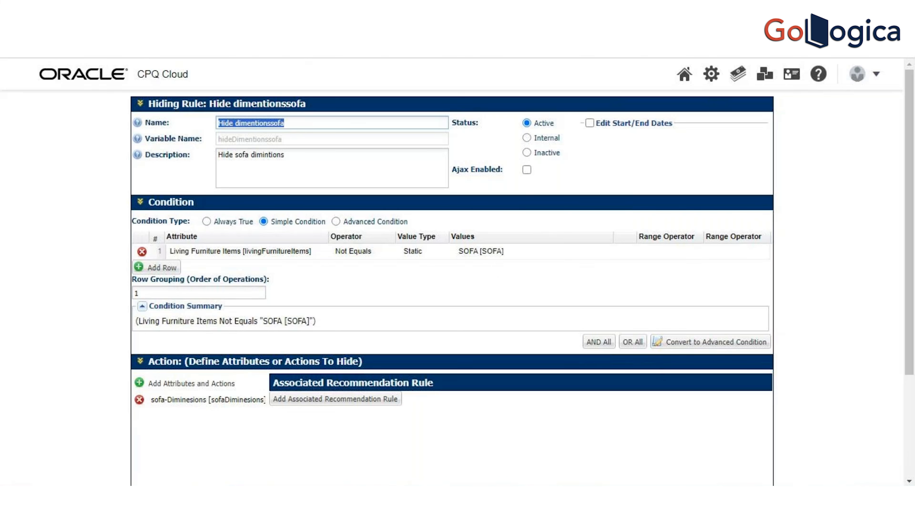
click(355, 13)
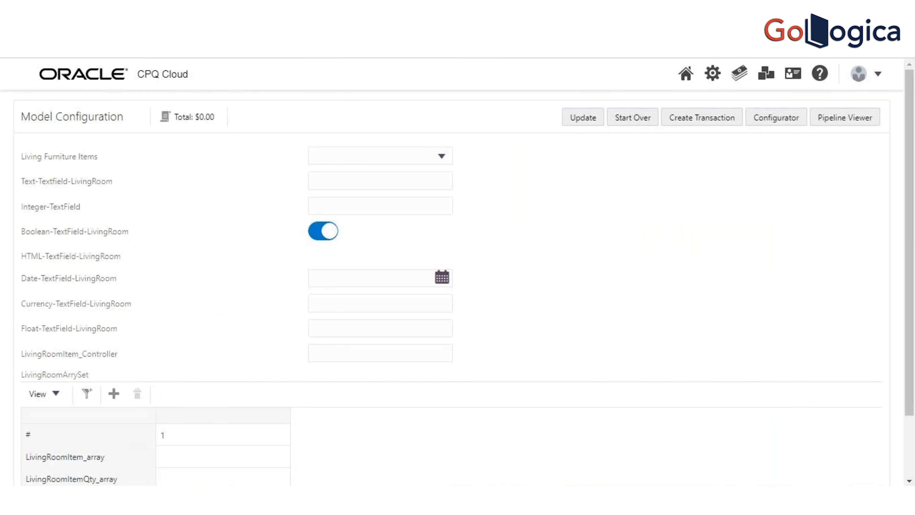
click(432, 13)
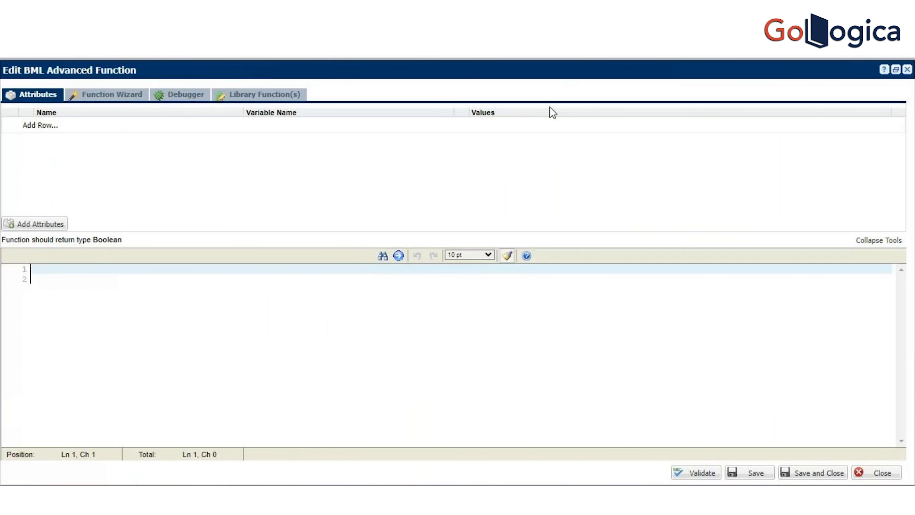
Step: Copy the Living Furniture Items attribute name from the condition of the Hide dimentionssofa rule and return to the BML function
click(399, 13)
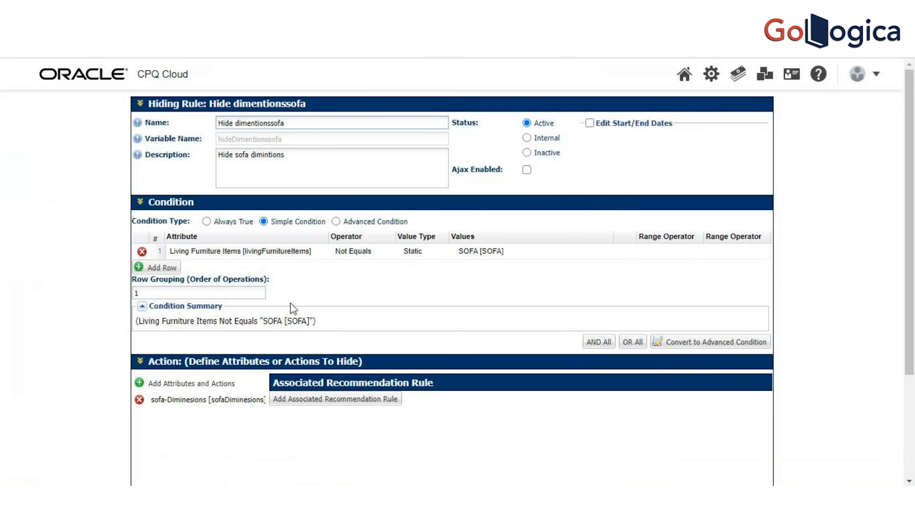
click(289, 251)
drag(312, 251, 145, 252)
key(ctrl+c)
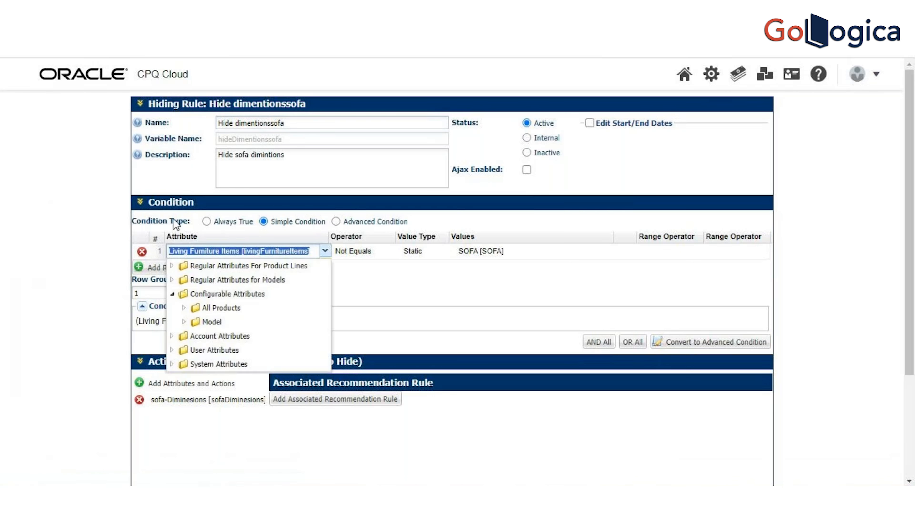
click(319, 104)
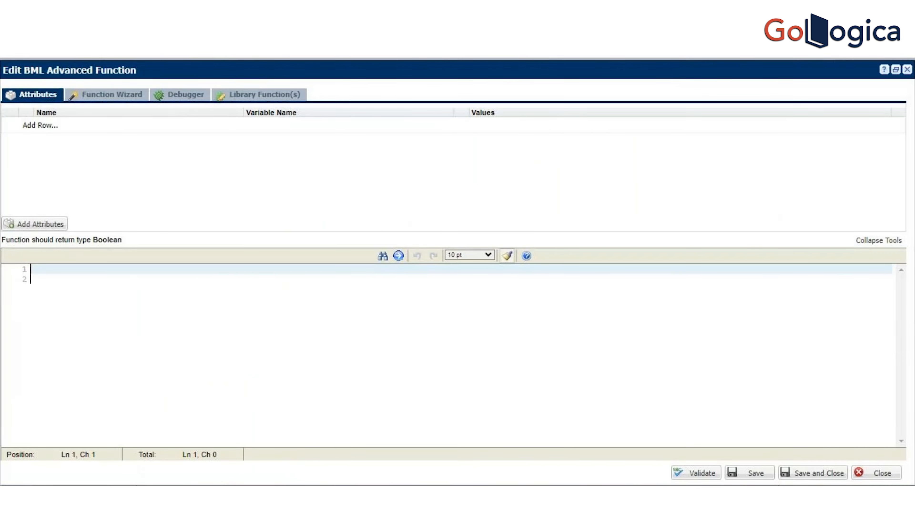
Step: Start the function with an if keyword and add the Living Furniture Items attribute to the function's attribute list
text(if)
click(109, 125)
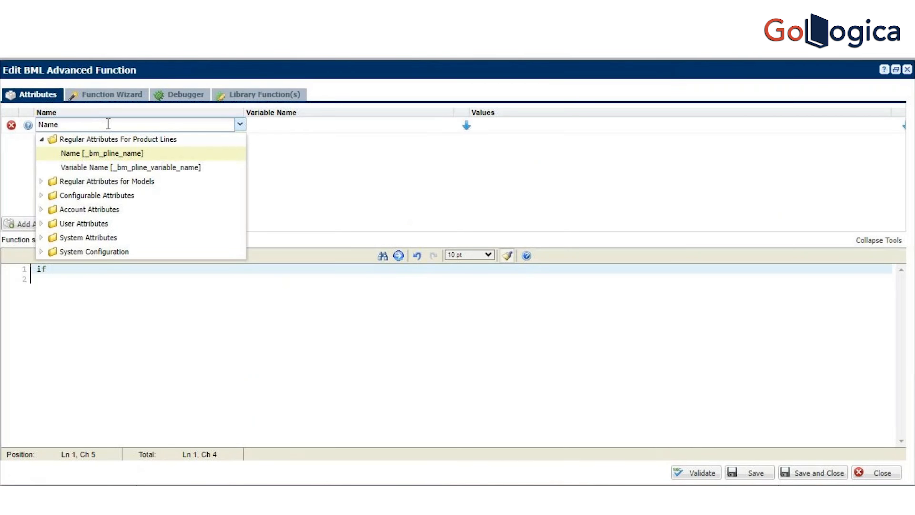
key(BackSpace)
key(BackSpace)
key(BackSpace)
key(BackSpace)
text(living)
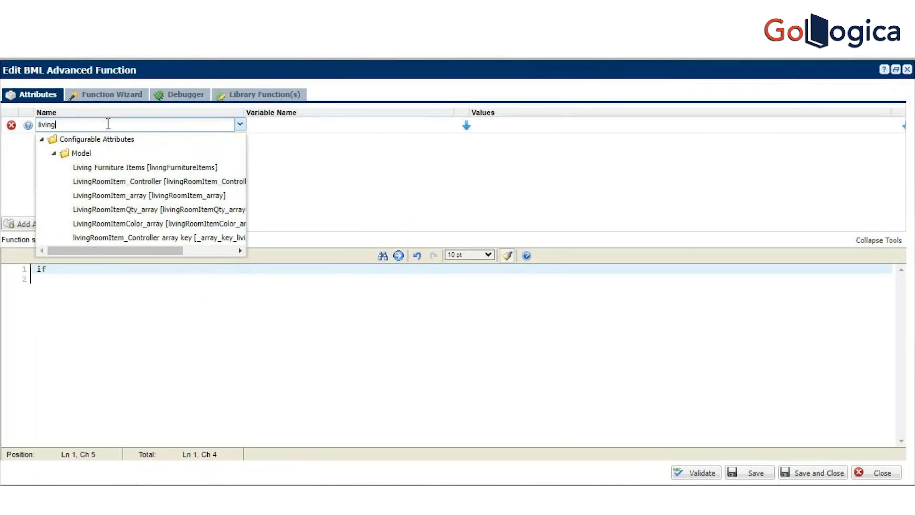
click(136, 170)
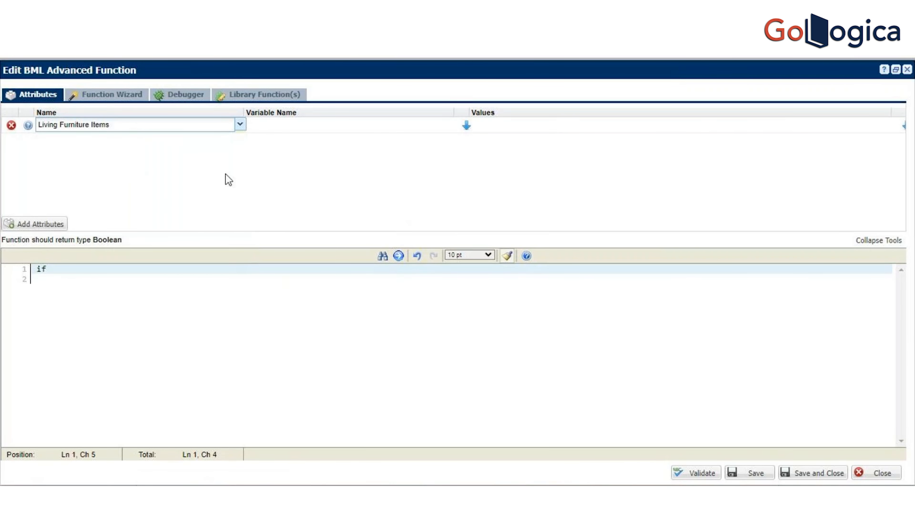
click(371, 130)
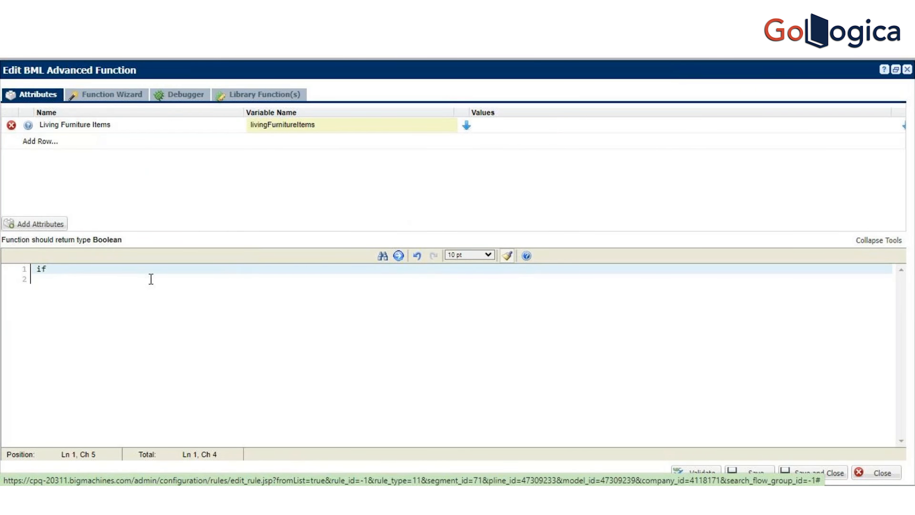
Step: Insert the livingFurnitureItems variable after the if and complete the condition as ='SOFA' THEN
click(466, 126)
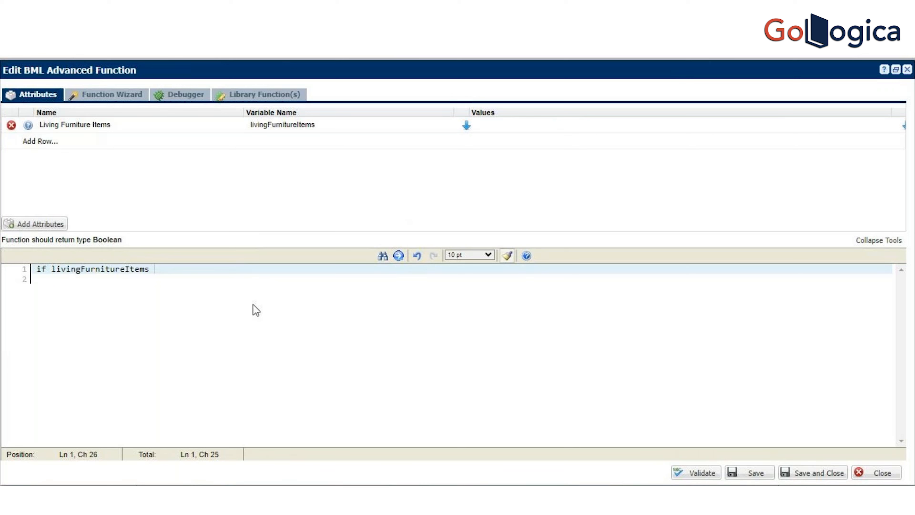
text(=)
text('')
text(SOFA)
text( THEN)
key(Return)
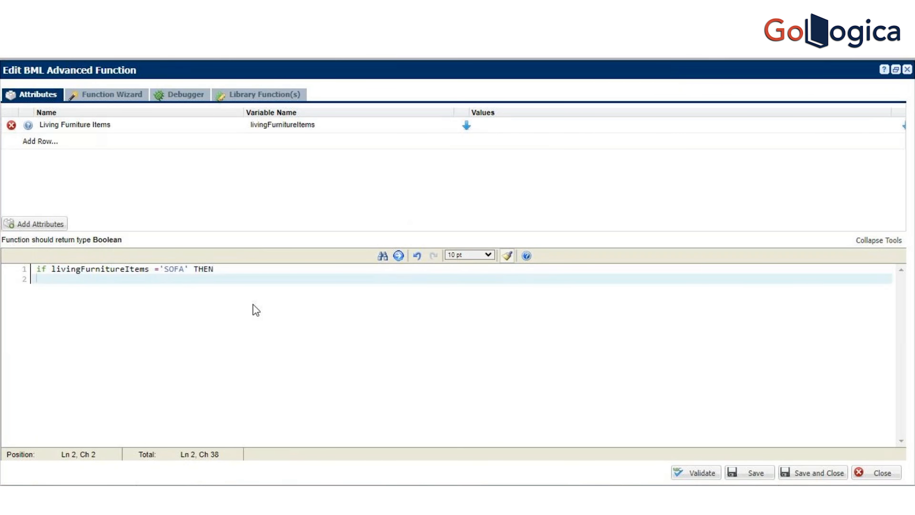
Step: Add the statement display sofadimentions; beneath the SOFA condition, checking the original Hide dimentionssofa rule for reference
text(display)
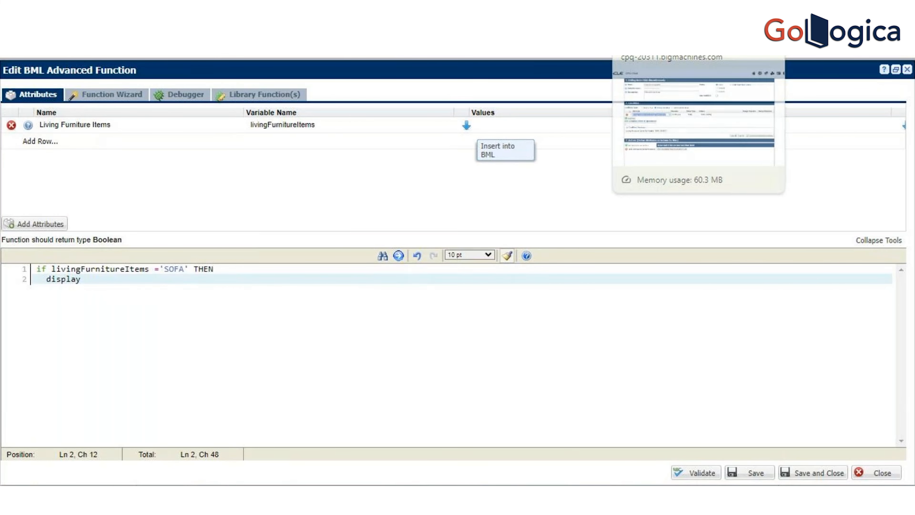
click(667, 25)
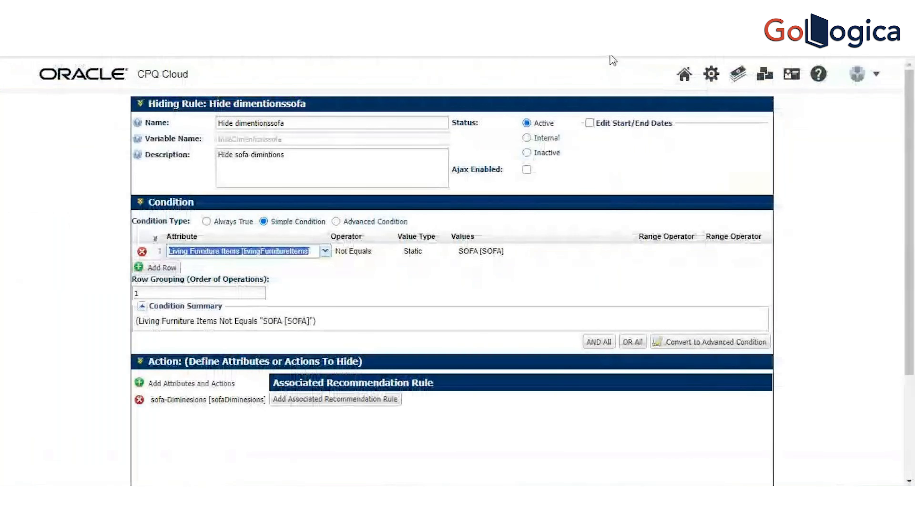
click(613, 26)
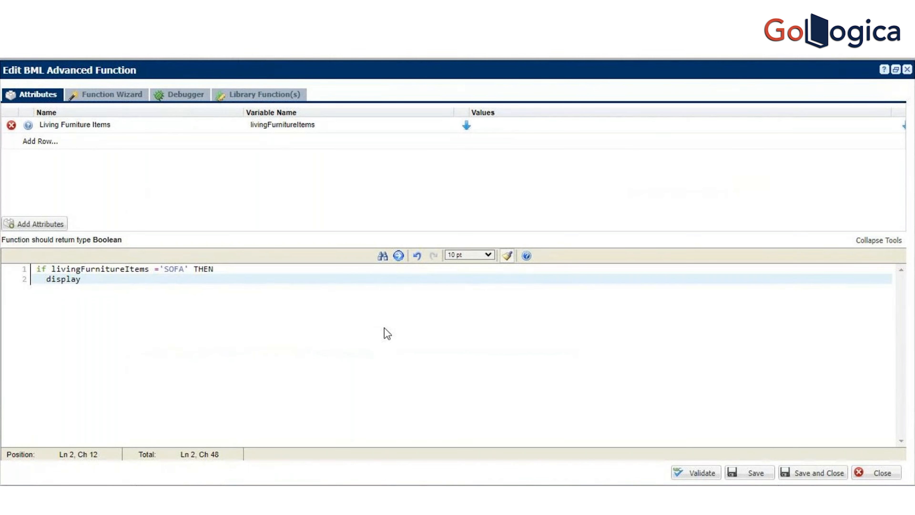
double_click(159, 269)
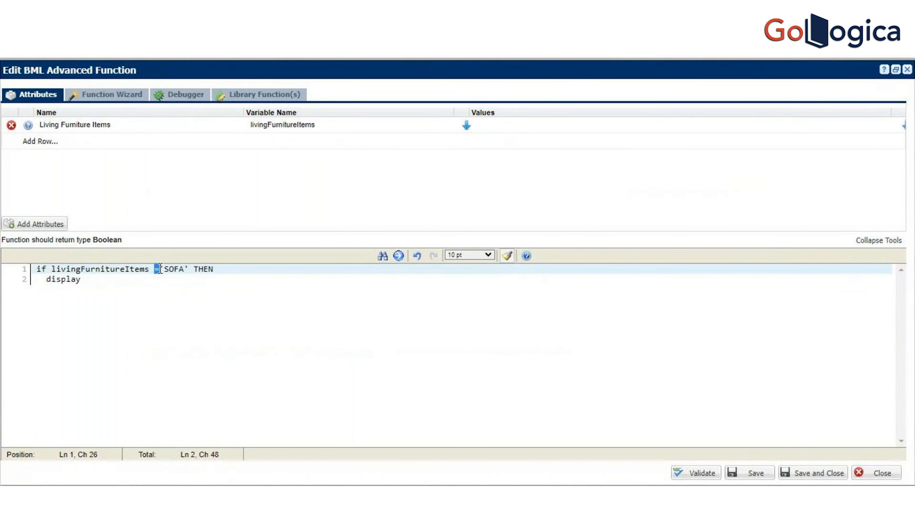
click(110, 281)
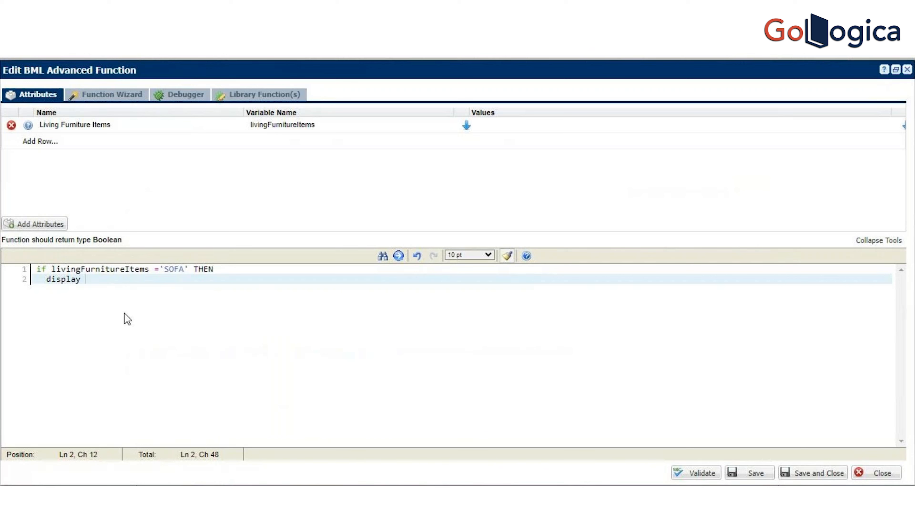
text(h)
key(BackSpace)
text(sofadimentions)
text(;)
key(Return)
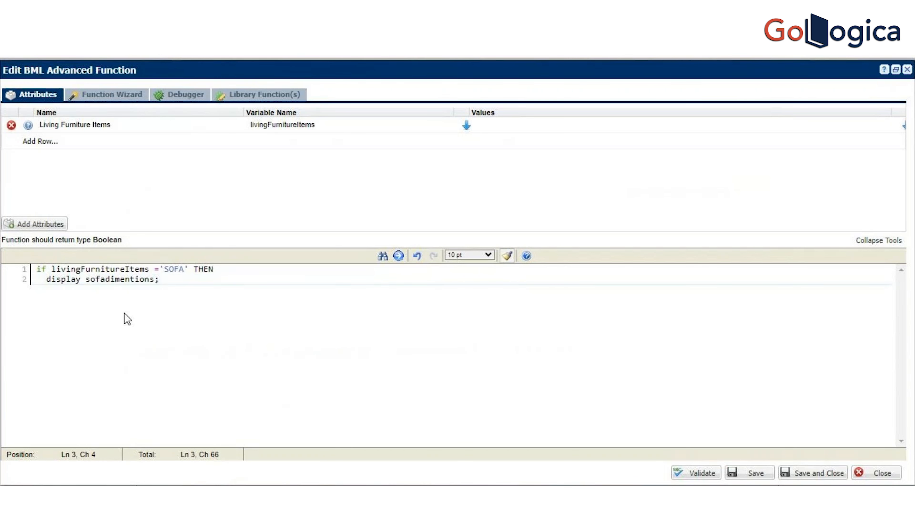
Step: Add an elseif branch by reusing the first condition, with 'TV UNIT' as the livingFurnitureItems value
text(else)
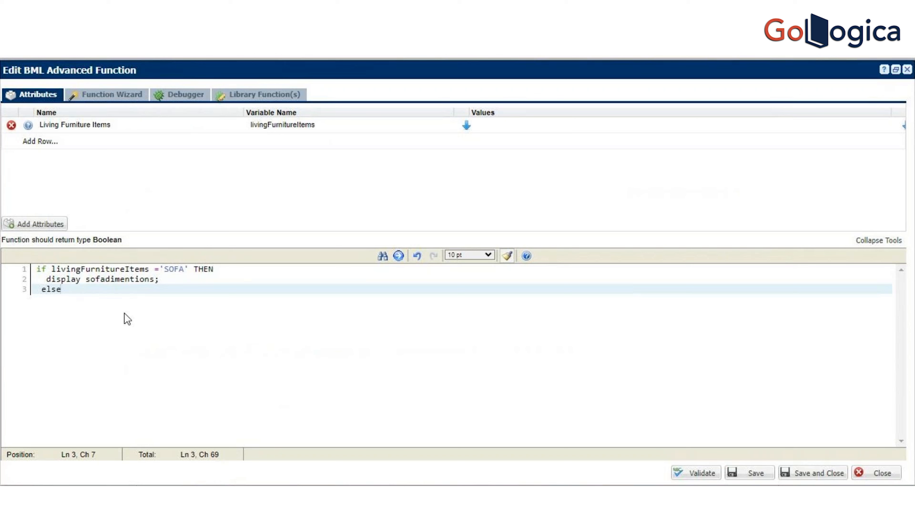
text(if)
drag(51, 268, 224, 260)
key(ctrl+c)
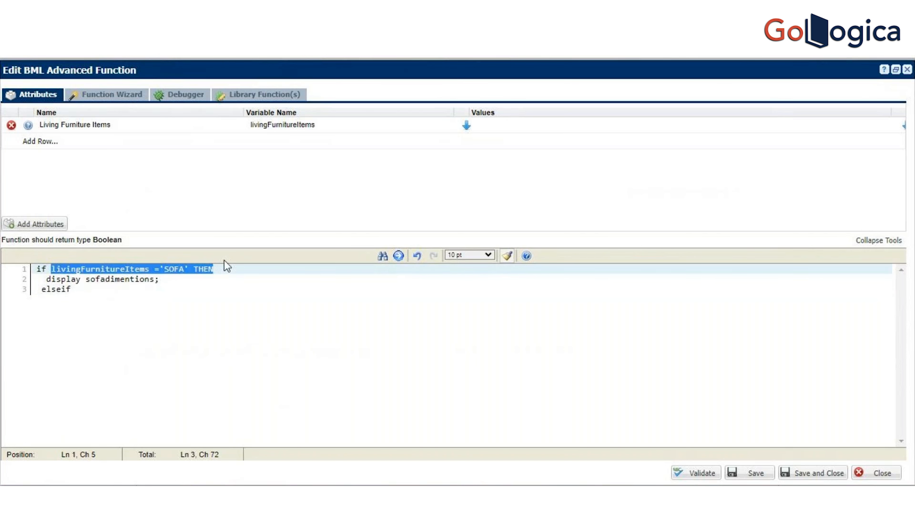
click(114, 289)
key(ctrl+v)
double_click(200, 288)
text(TV)
text( UNIT)
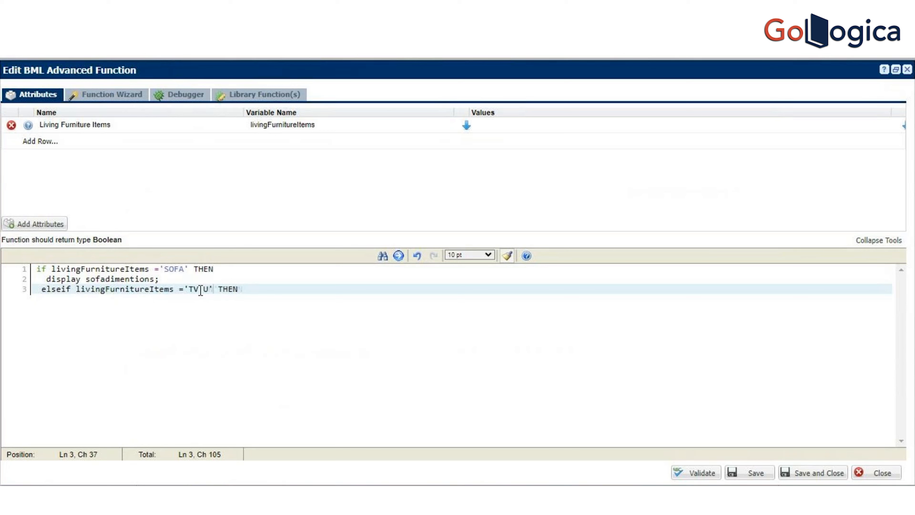
click(262, 284)
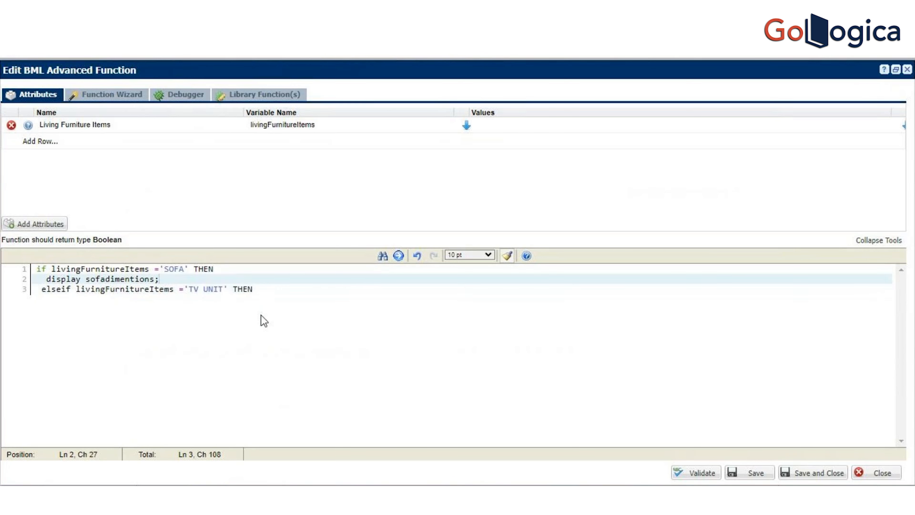
Step: Add the statement Display tvunit dimi beneath the TV UNIT condition
key(Return)
text(Disp)
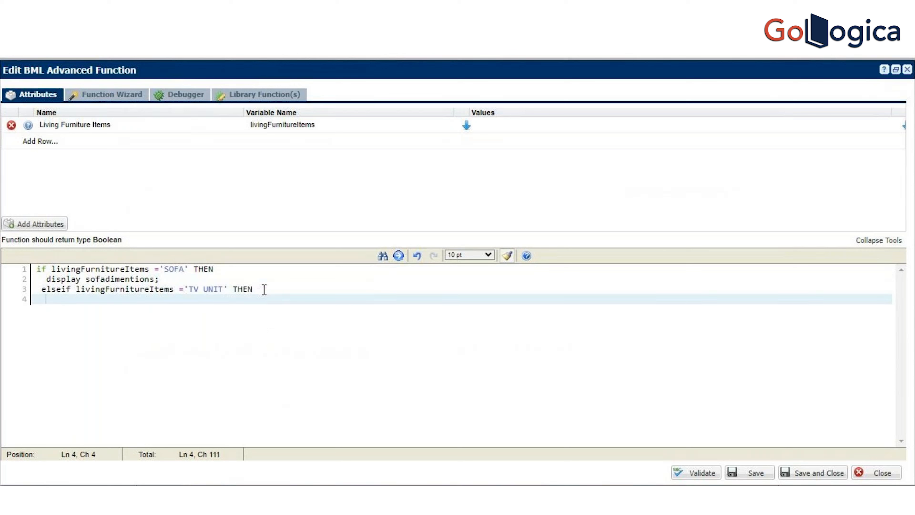
text(lay )
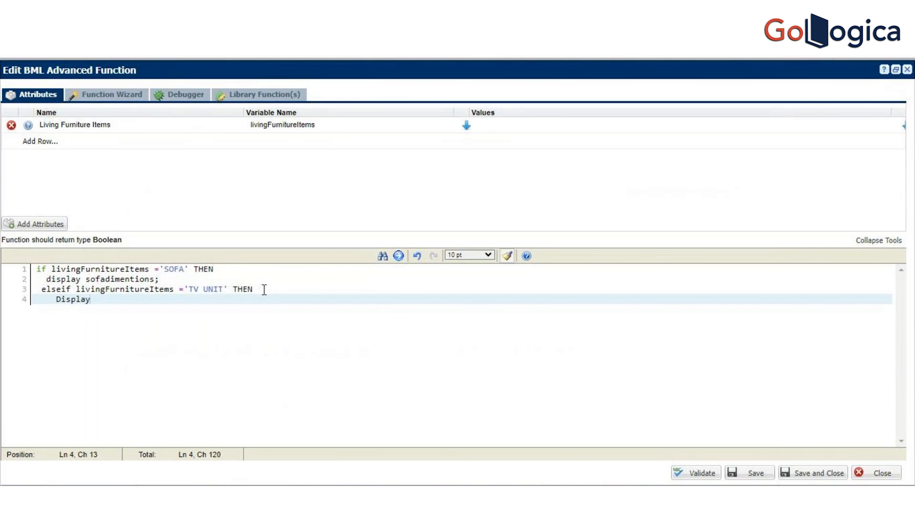
text(tvunit dimi)
Step: Close the conditional block with END IF; and end the tvunit display statement with a semicolon
key(Return)
key(BackSpace)
key(BackSpace)
text(esle)
key(Return)
text(u)
key(BackSpace)
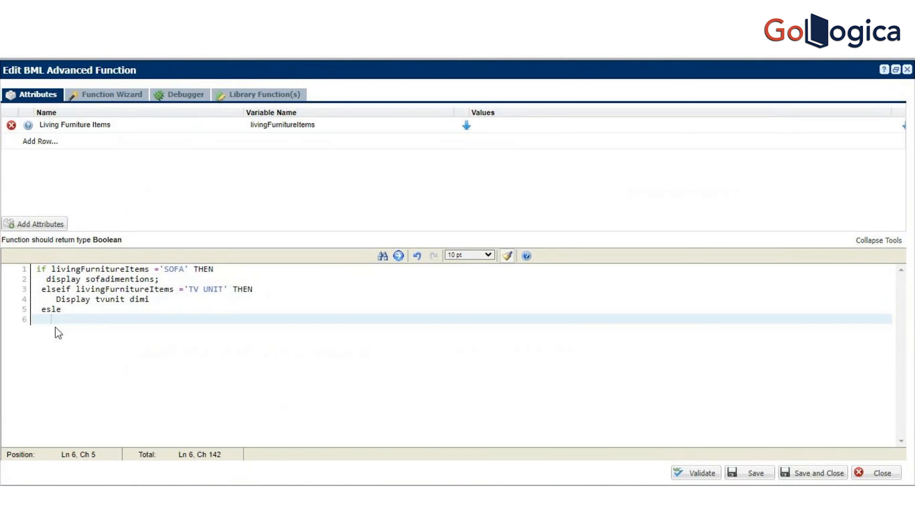
drag(67, 309, 41, 310)
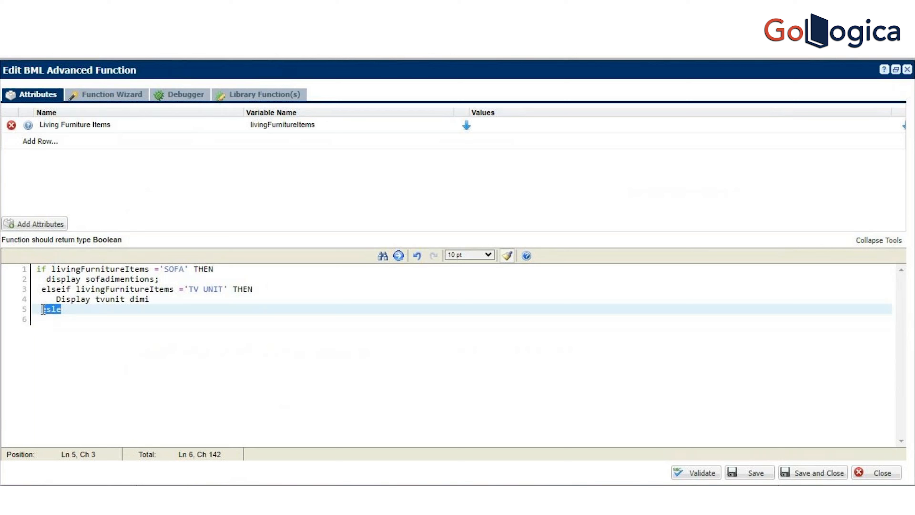
text(END IF;)
click(212, 301)
text(;)
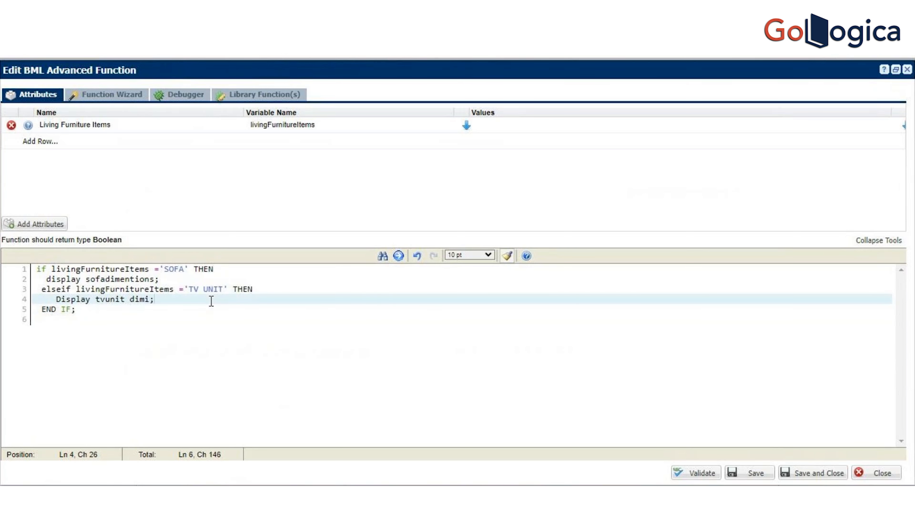
Step: Add an else branch containing null; before the END IF line
key(Return)
key(BackSpace)
key(BackSpace)
text(end)
key(BackSpace)
key(BackSpace)
text(lse)
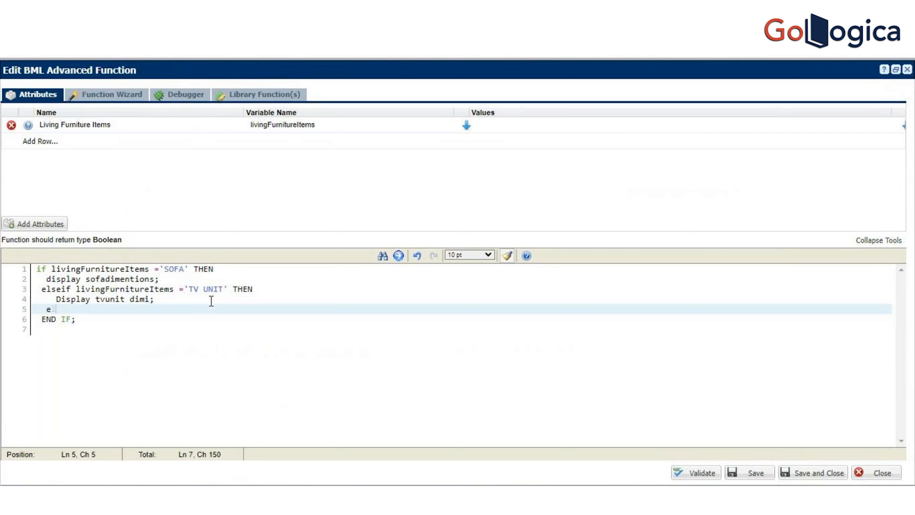
key(Return)
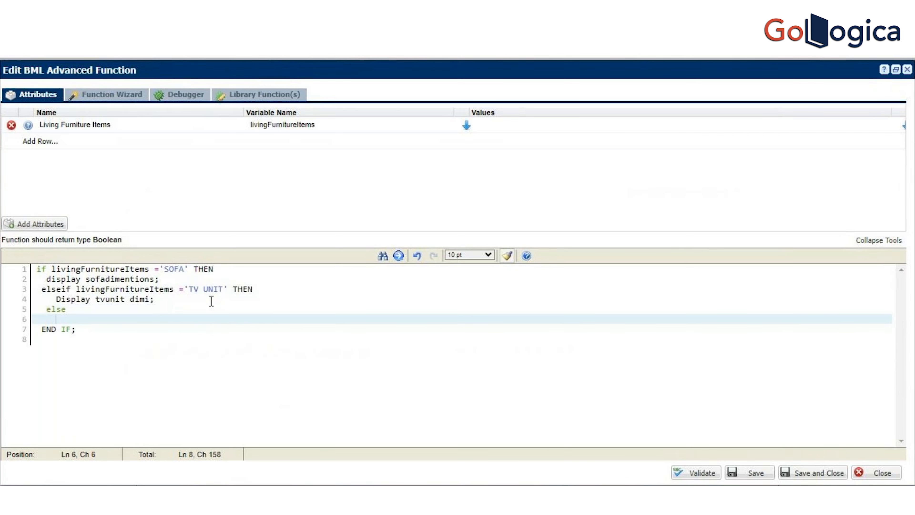
text(null;)
Step: Delete the two display statements from the SOFA and TV UNIT branches, leaving their conditions in place
drag(44, 279, 198, 276)
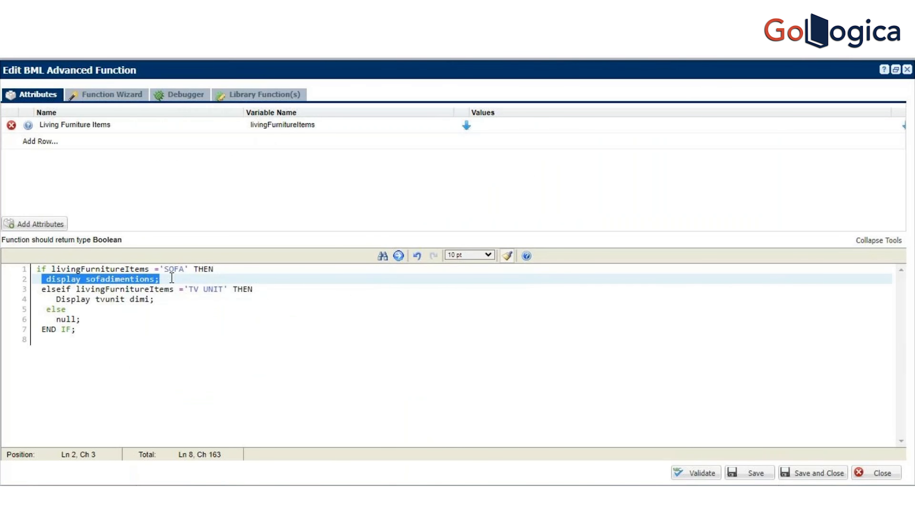
drag(155, 269, 192, 285)
click(187, 277)
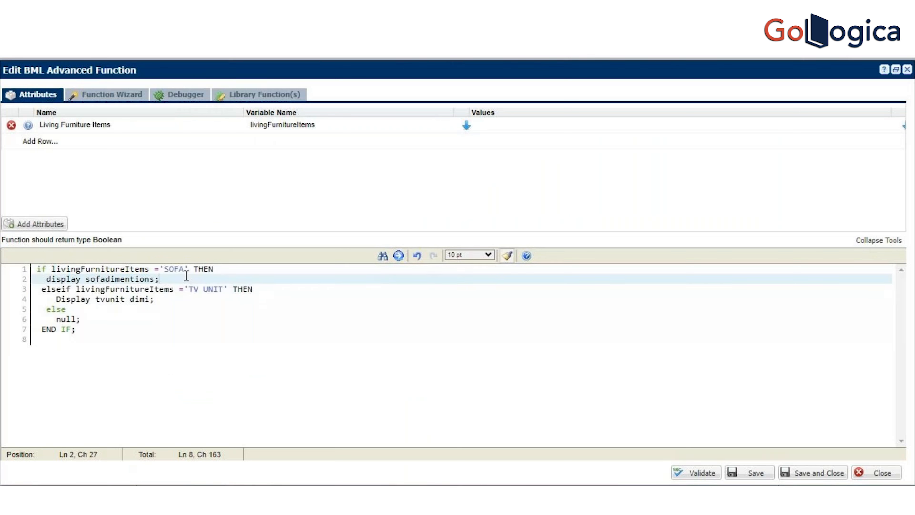
drag(47, 278, 211, 277)
key(Delete)
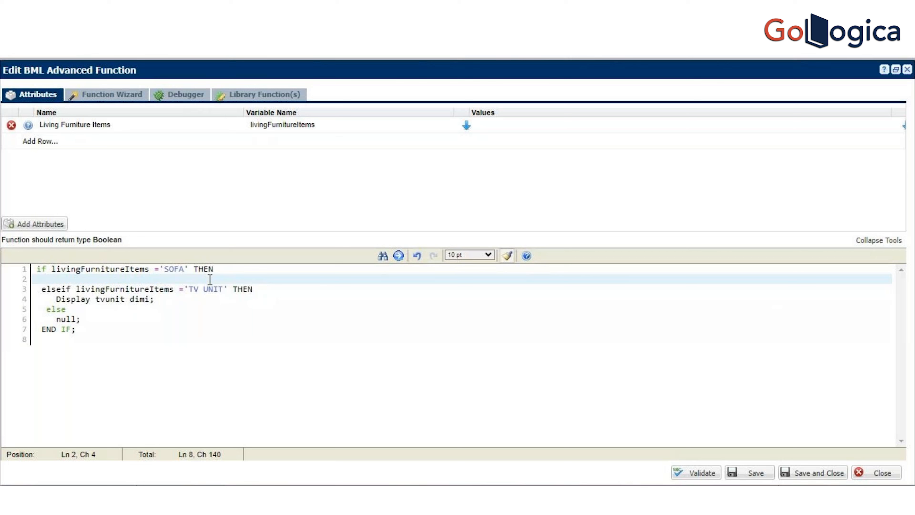
drag(55, 299, 199, 302)
key(Delete)
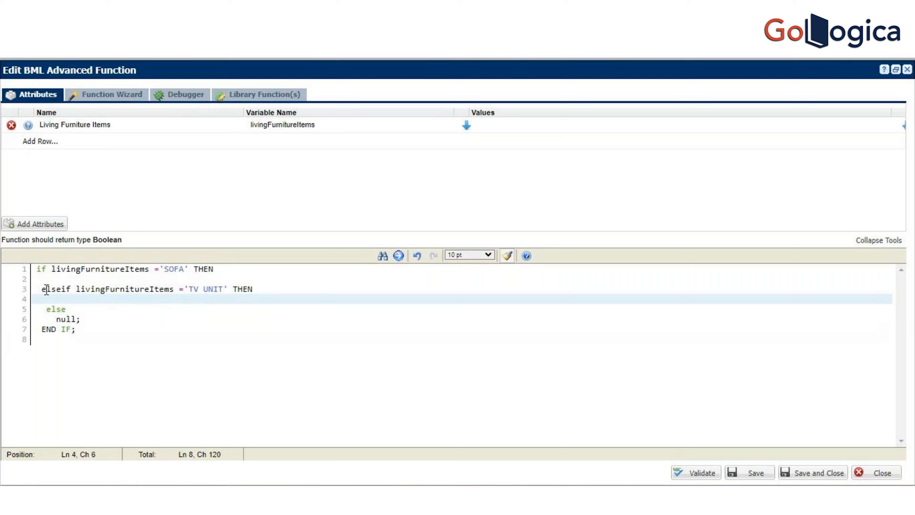
Step: Delete the TV UNIT elseif branch and the else null branch, and glance at the Model Configuration page
drag(39, 289, 266, 321)
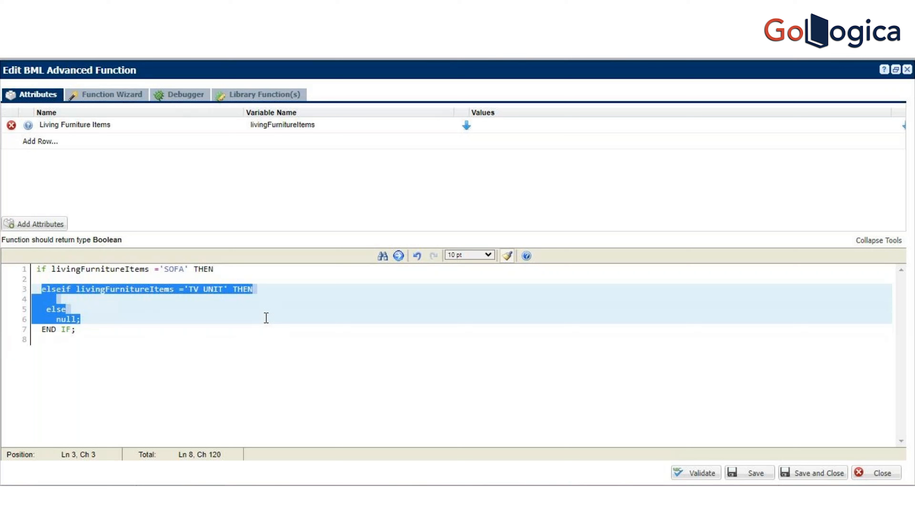
key(Delete)
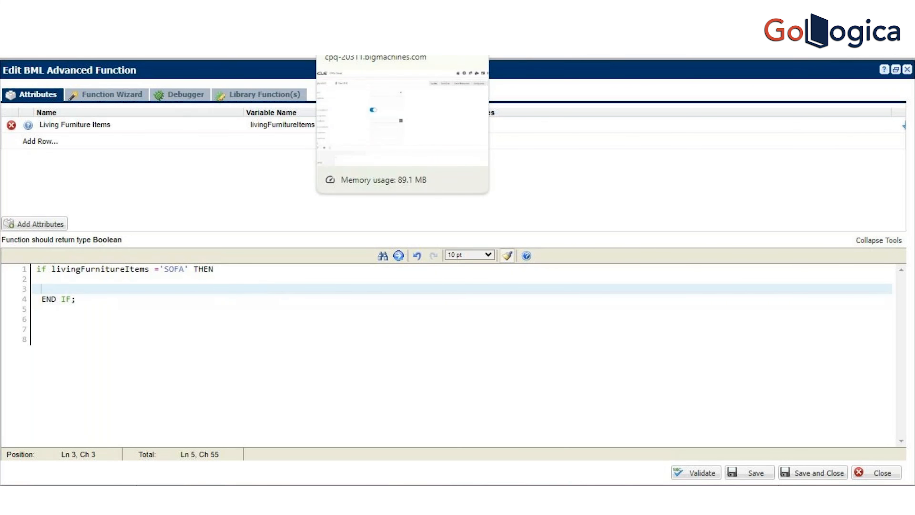
click(365, 11)
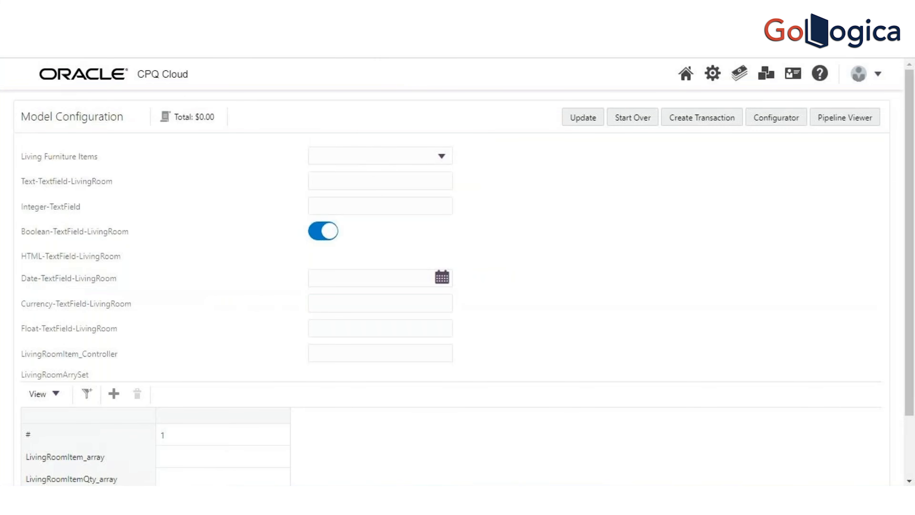
key(ctrl+Tab)
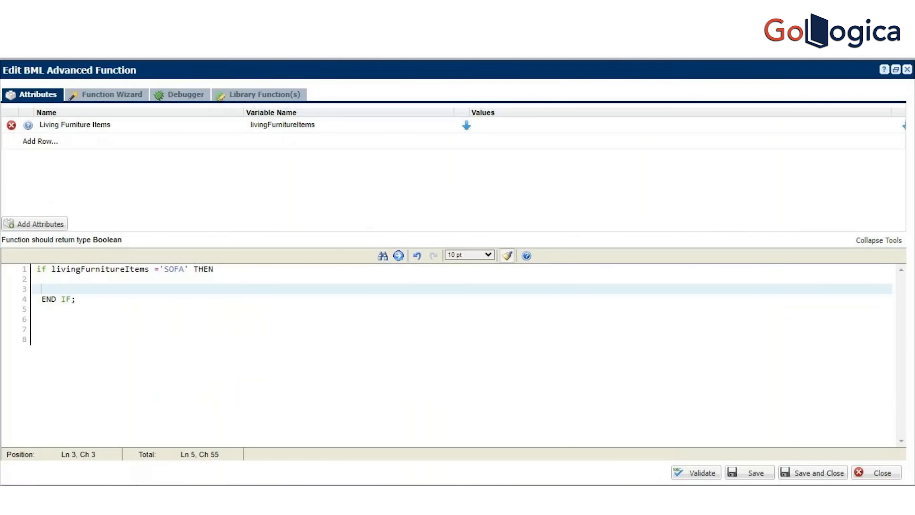
Step: Try != in place of the equals sign before 'SOFA', and remove the operator from the condition
click(160, 269)
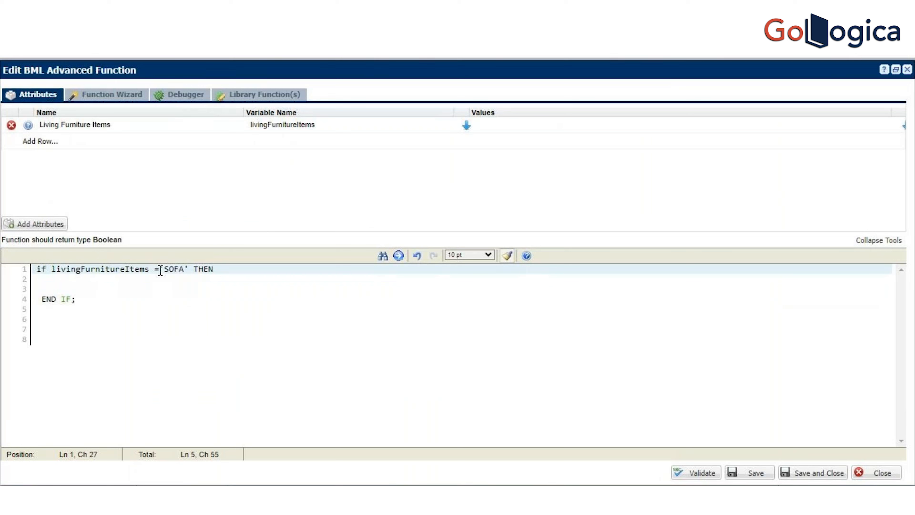
key(BackSpace)
text(!)
key(BackSpace)
text(!=)
key(BackSpace)
key(BackSpace)
click(119, 314)
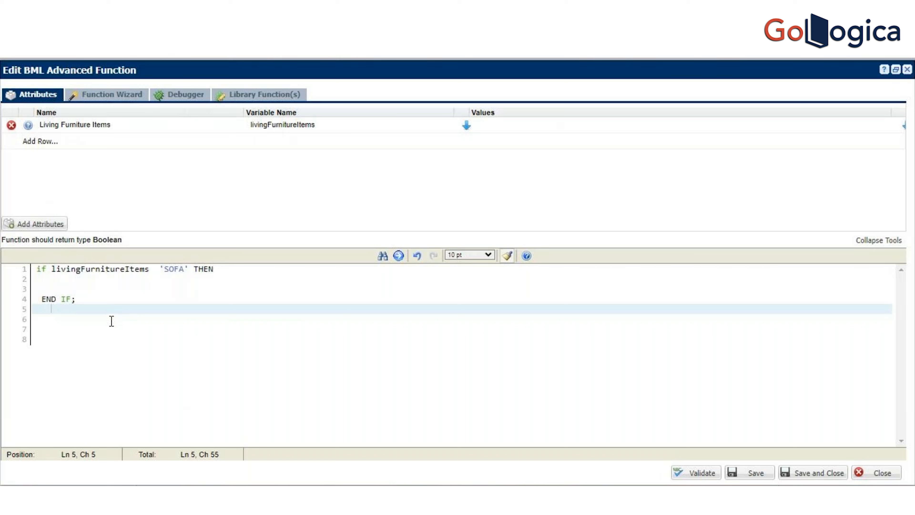
Step: Add return true; beneath the SOFA condition and remove the blank line before END IF;
click(95, 280)
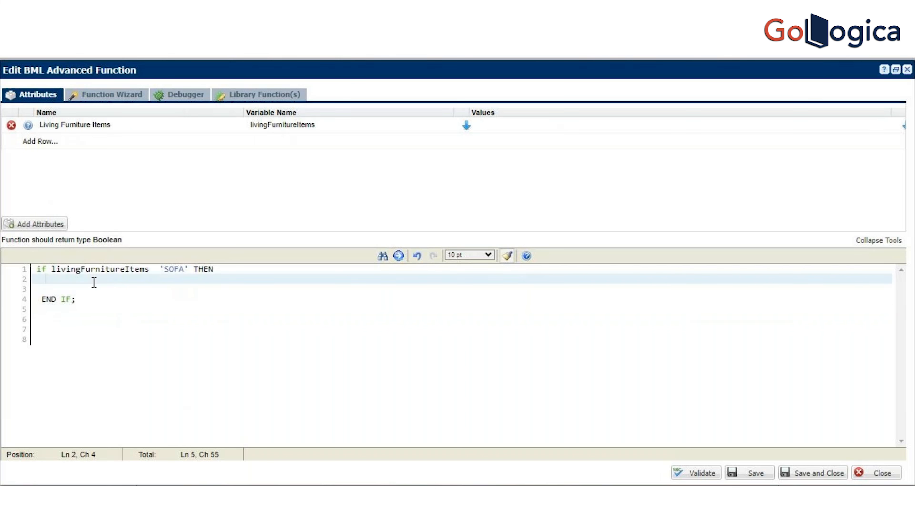
text(return true)
text(;)
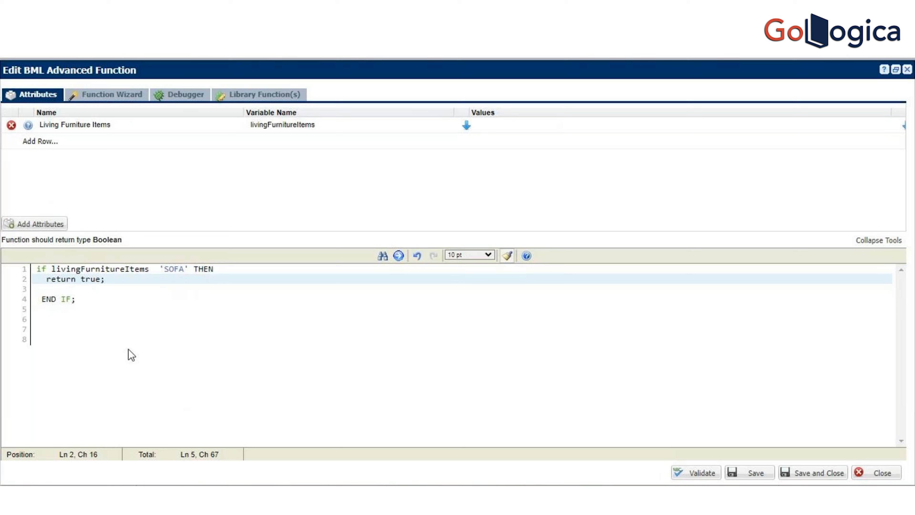
click(94, 291)
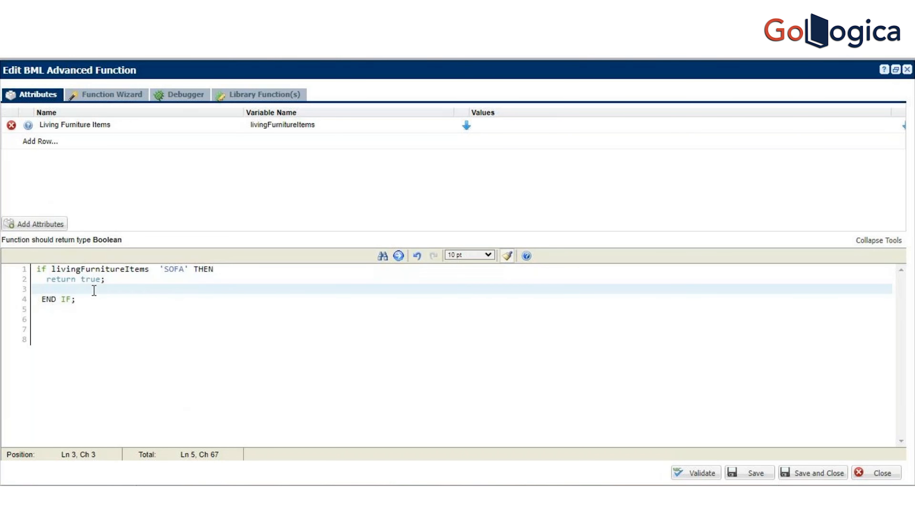
key(BackSpace)
key(BackSpace)
key(Delete)
key(Up)
key(Up)
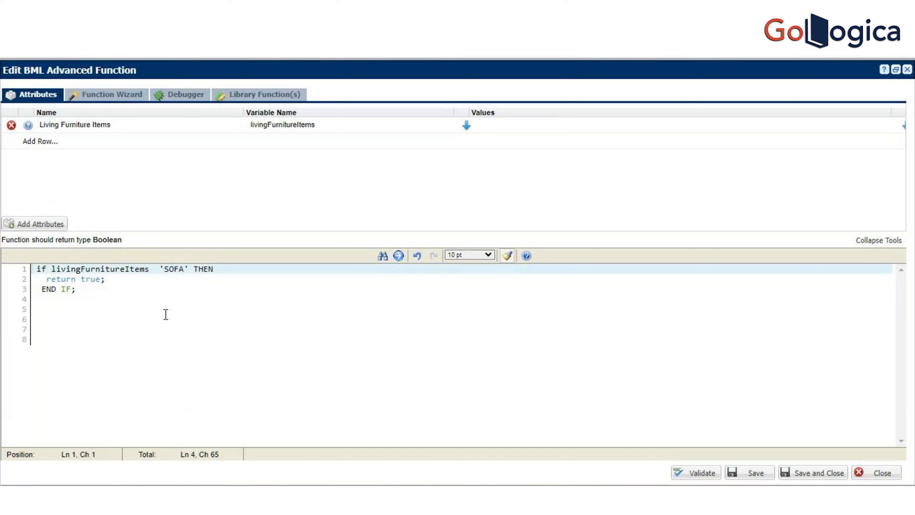
Step: Add an empty pair of parentheses after if and delete the SOFA condition, return statement and END IF; that follow
click(53, 270)
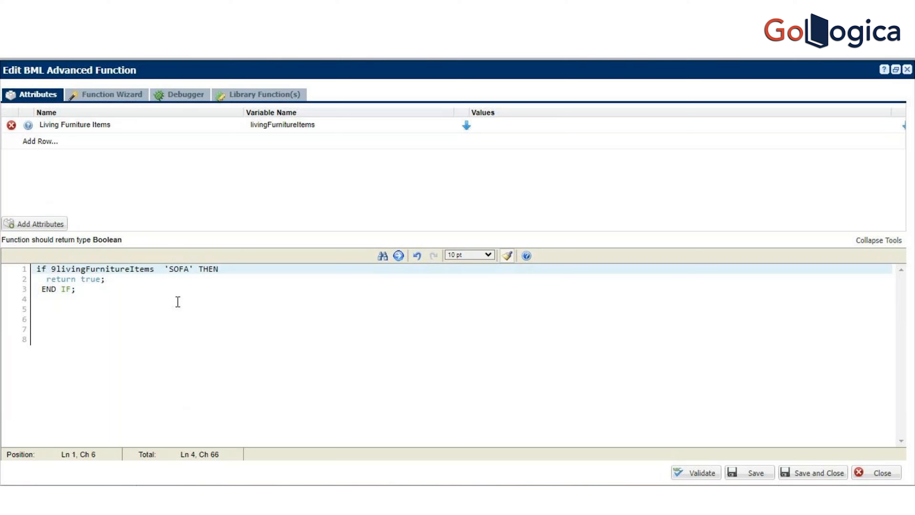
text(()
click(164, 270)
click(58, 269)
text())
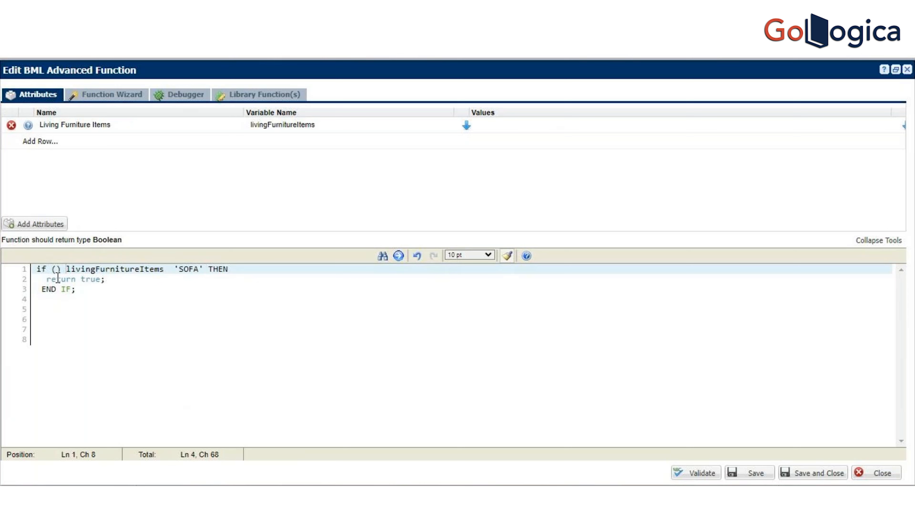
click(56, 269)
drag(69, 266, 144, 291)
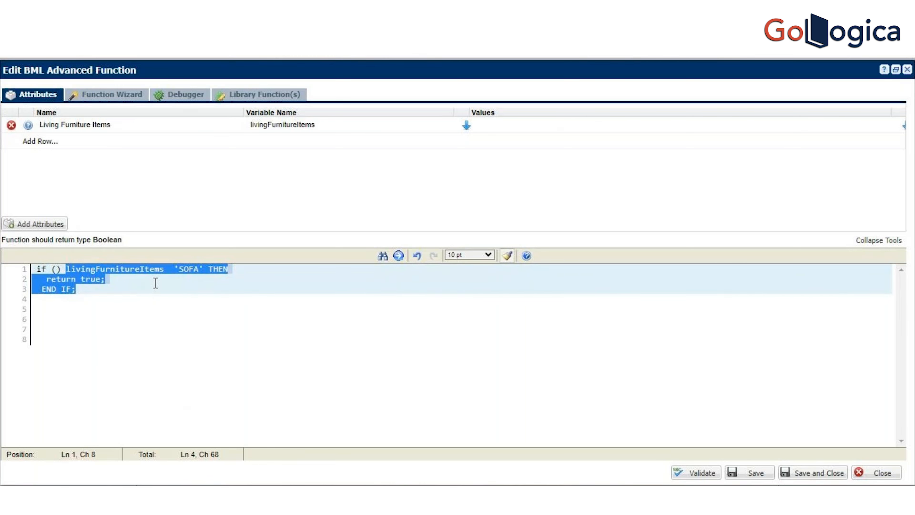
key(Delete)
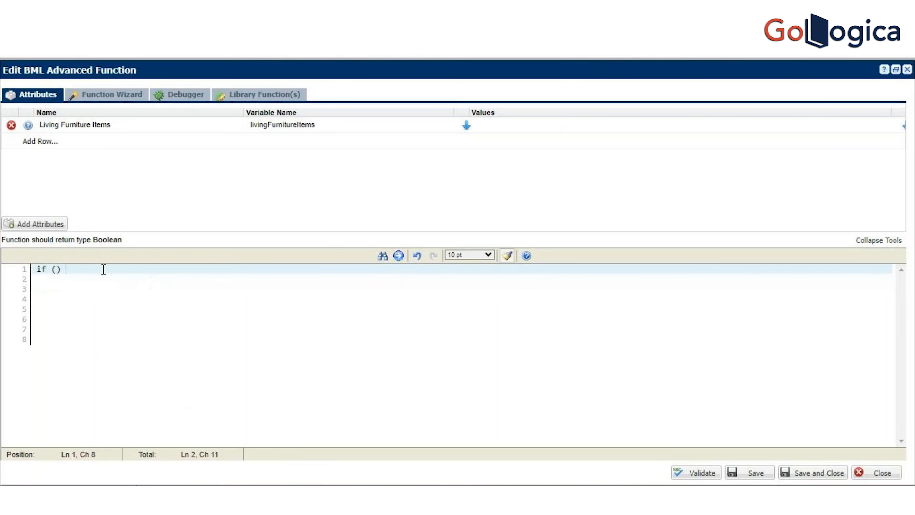
Step: Insert the livingFurnitureItems variable inside the parentheses, followed by the <> operator
click(56, 268)
click(466, 125)
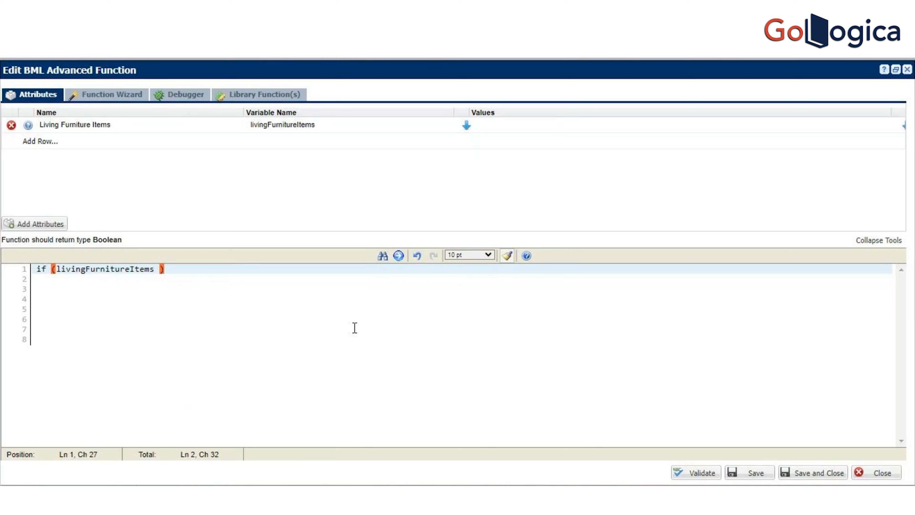
text(<>)
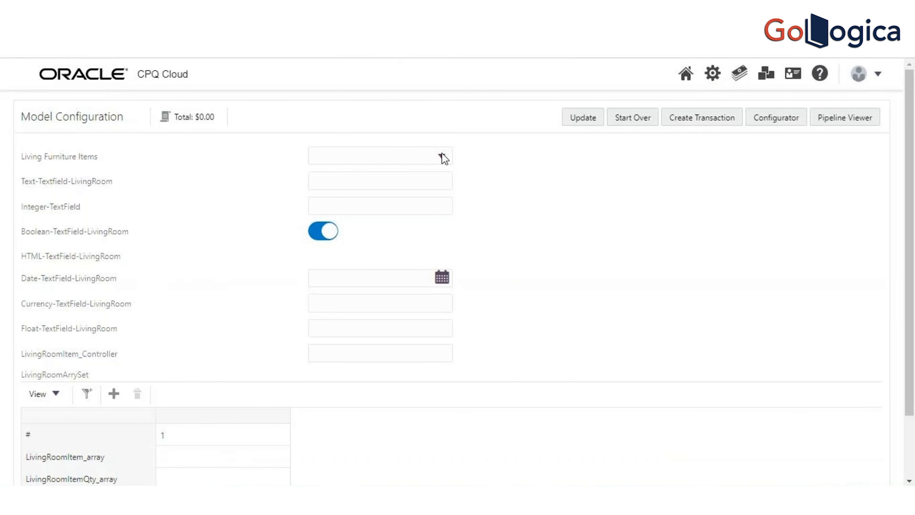
Step: Check the Living Furniture Items options on the Model Configuration page and the value choices in the hiding rule's simple condition
click(442, 156)
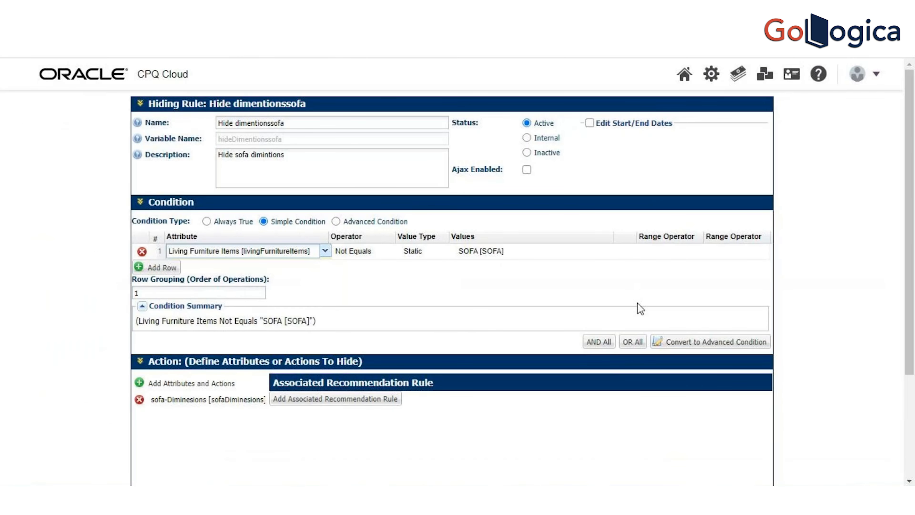
click(527, 255)
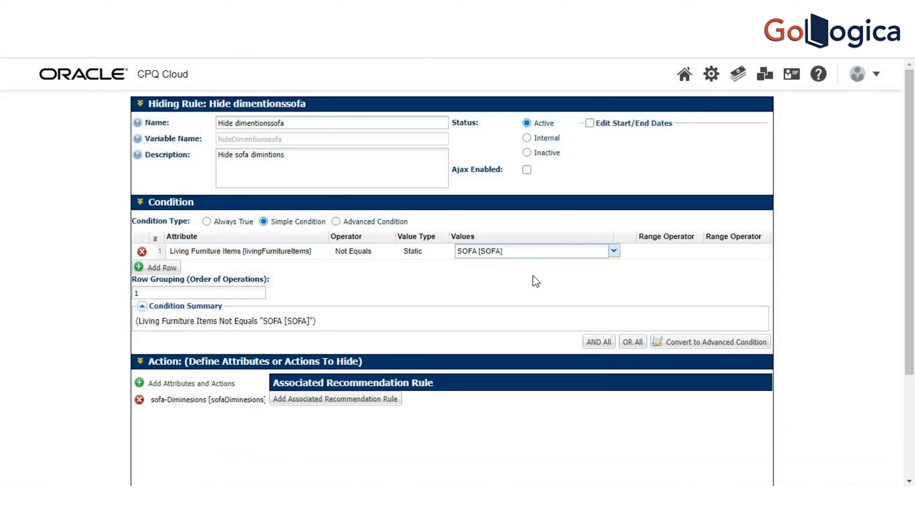
click(613, 251)
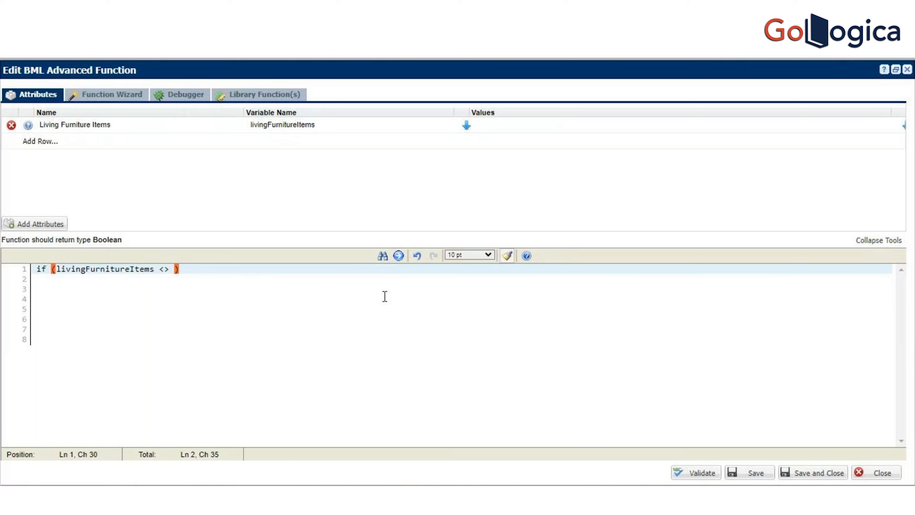
Step: Complete the if condition with the value "SOFA" in double quotes and start its block with an opening brace
text("")
key(Left)
text(SOFA)
click(292, 269)
key(Left)
key(Left)
key(Left)
key(Right)
key(Right)
text({)
key(Return)
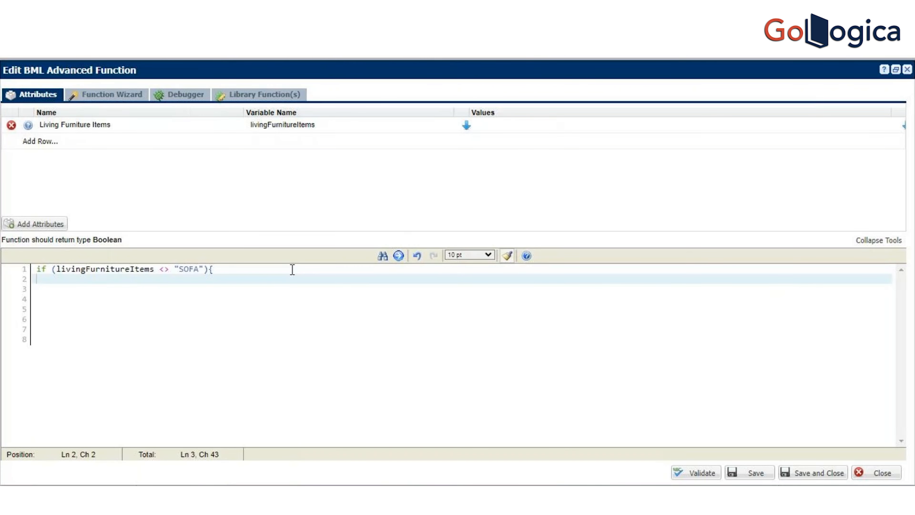
Step: Close the if block with a brace, put return true; inside it, and validate the function
text(})
key(Left)
key(Return)
key(Up)
text(return TRUE)
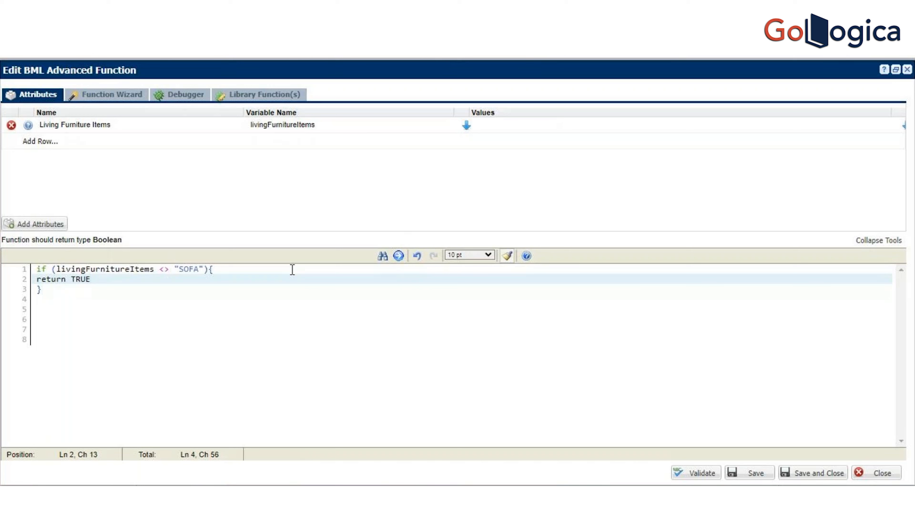
key(BackSpace)
key(BackSpace)
key(BackSpace)
key(BackSpace)
text(true;)
key(Down)
key(Down)
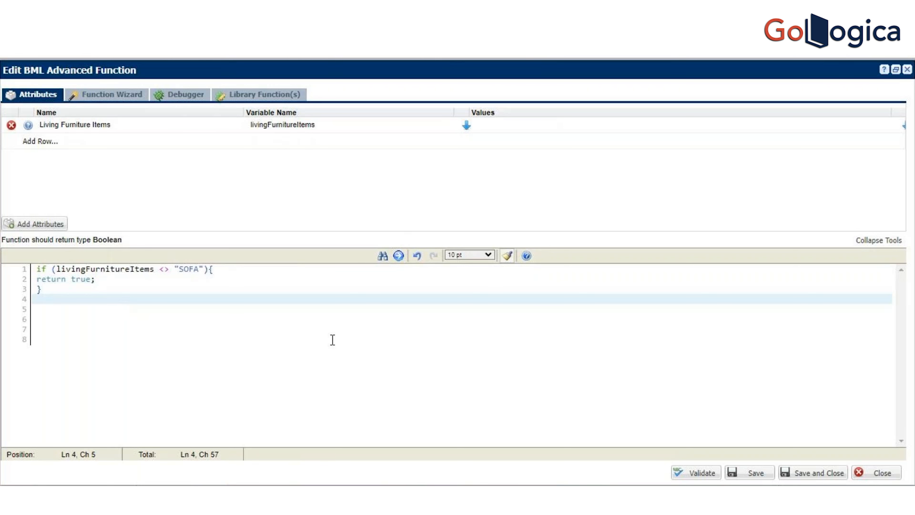
click(692, 481)
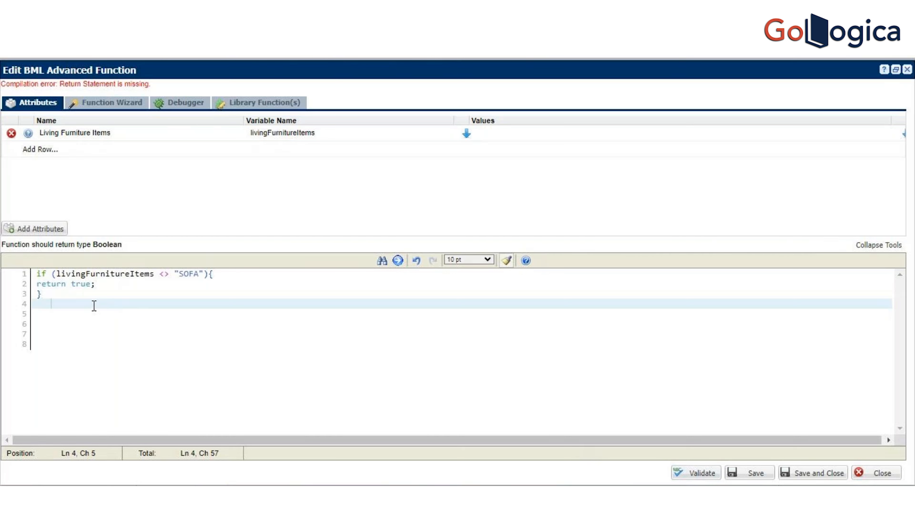
Step: Add else { return false;} below the if block and validate the function again
click(40, 304)
text(else { retu)
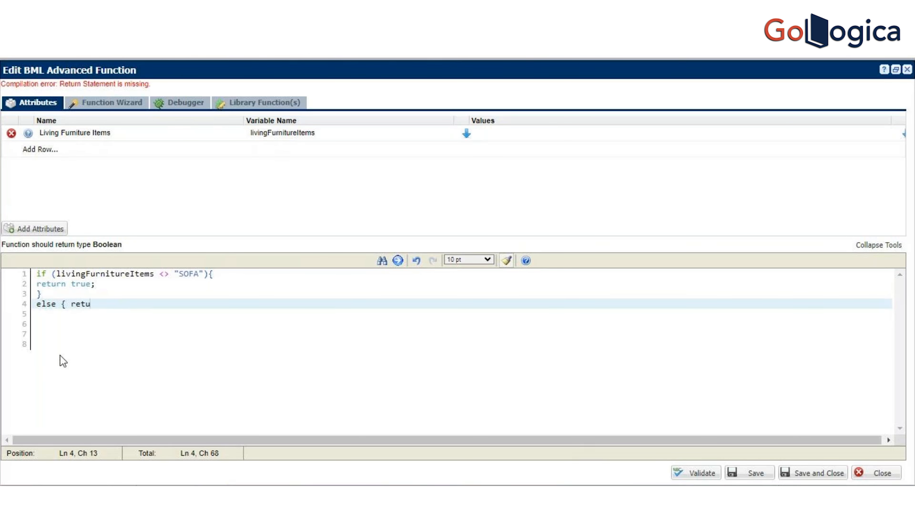
text(rn false})
text(;)
key(BackSpace)
text(;)
key(End)
click(134, 290)
click(129, 285)
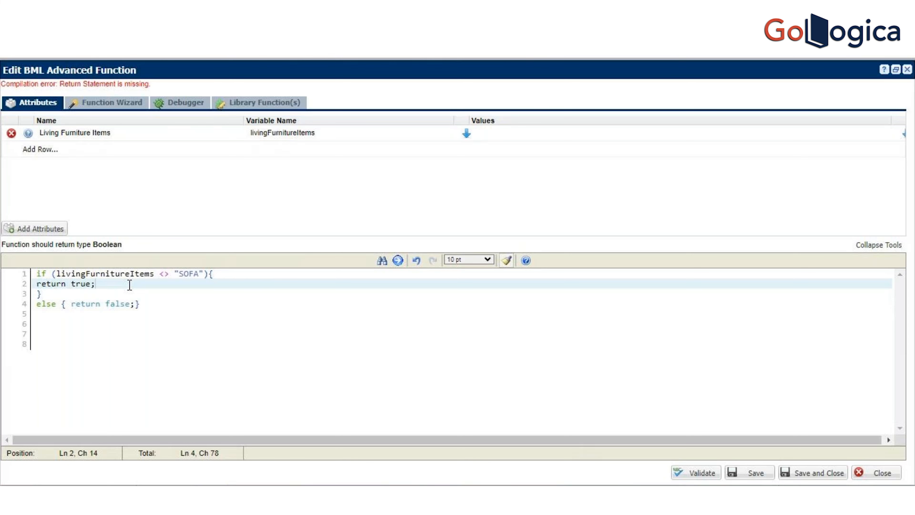
click(693, 476)
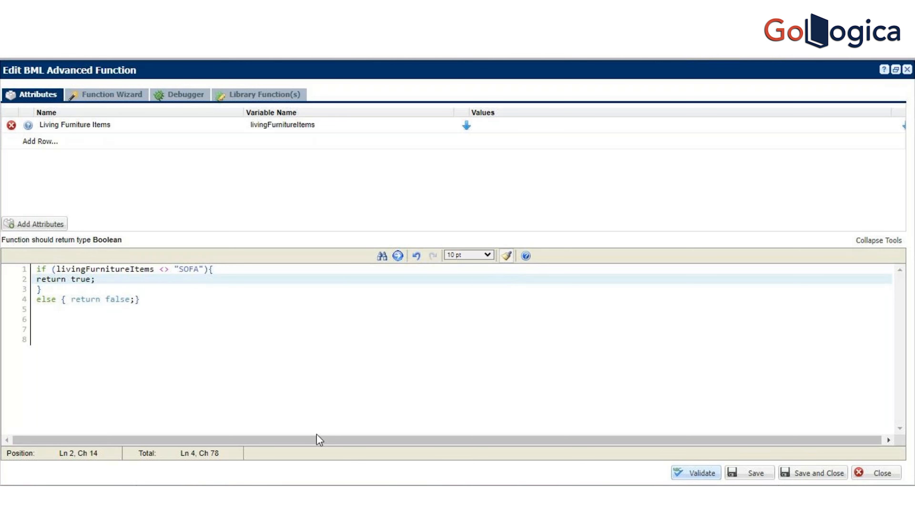
Step: Remove the else keyword and its braces so only return false; follows the if block, and revalidate the function
double_click(43, 299)
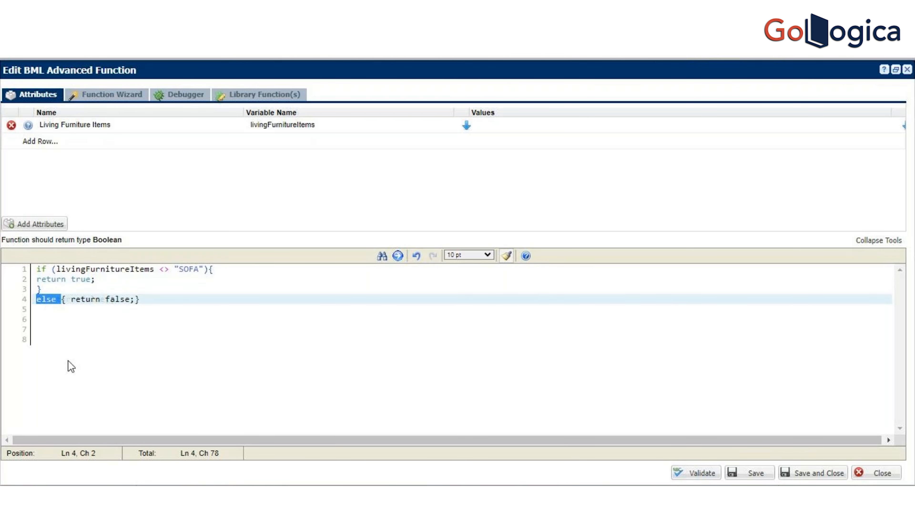
key(Delete)
click(110, 332)
click(153, 291)
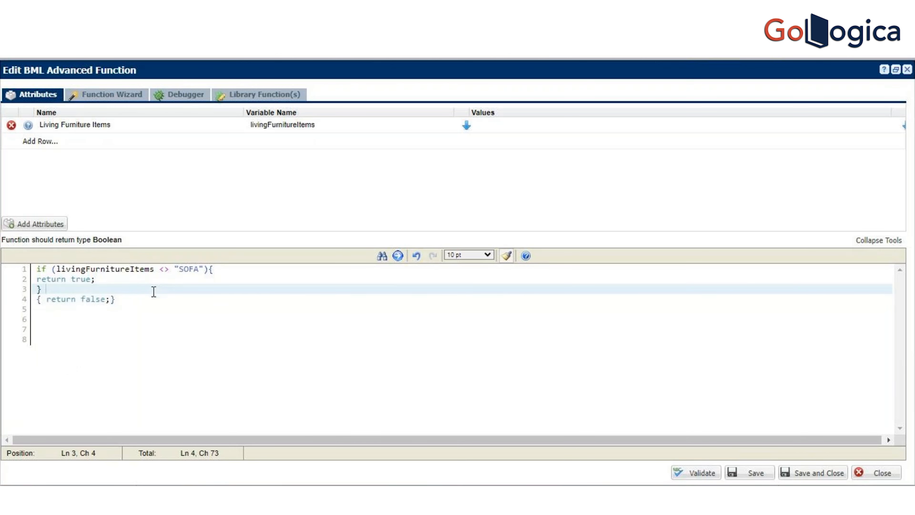
click(136, 299)
key(BackSpace)
key(BackSpace)
key(BackSpace)
key(BackSpace)
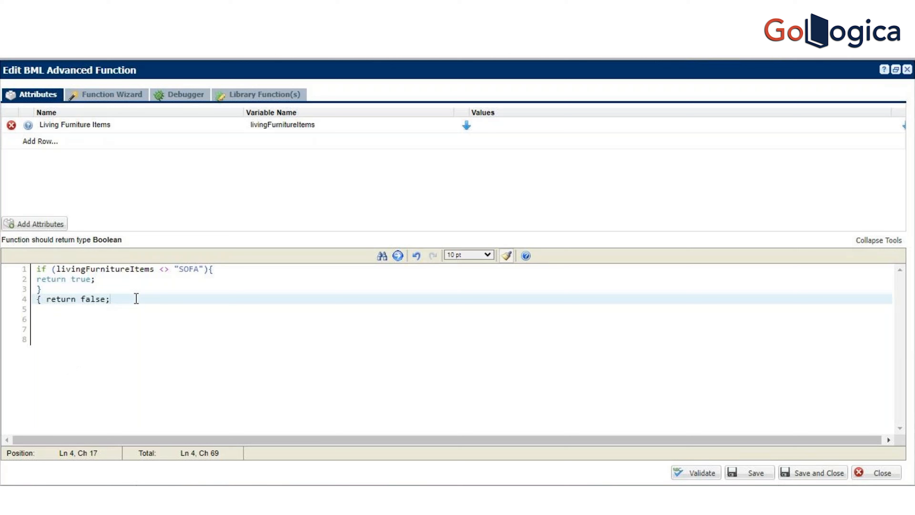
click(49, 299)
key(BackSpace)
key(BackSpace)
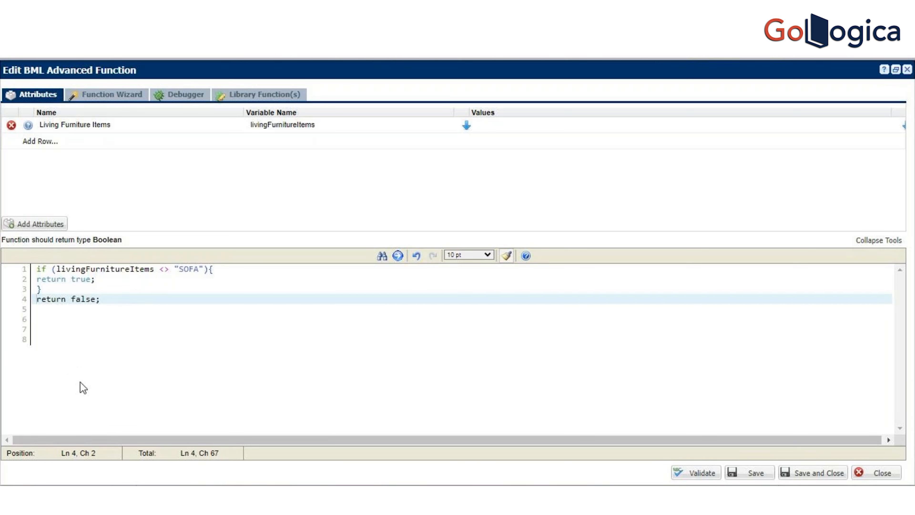
click(699, 474)
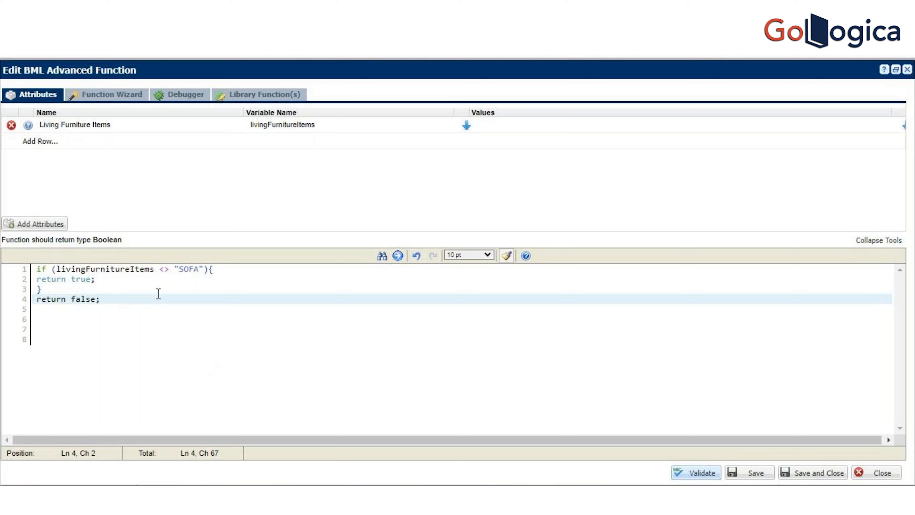
Step: Duplicate the whole if block on a new line between its closing brace and return false;
drag(54, 286, 28, 263)
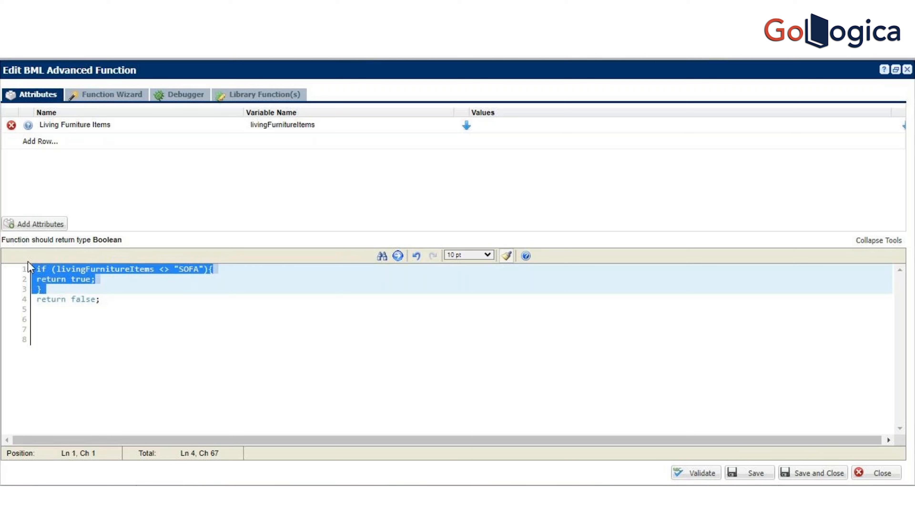
click(41, 300)
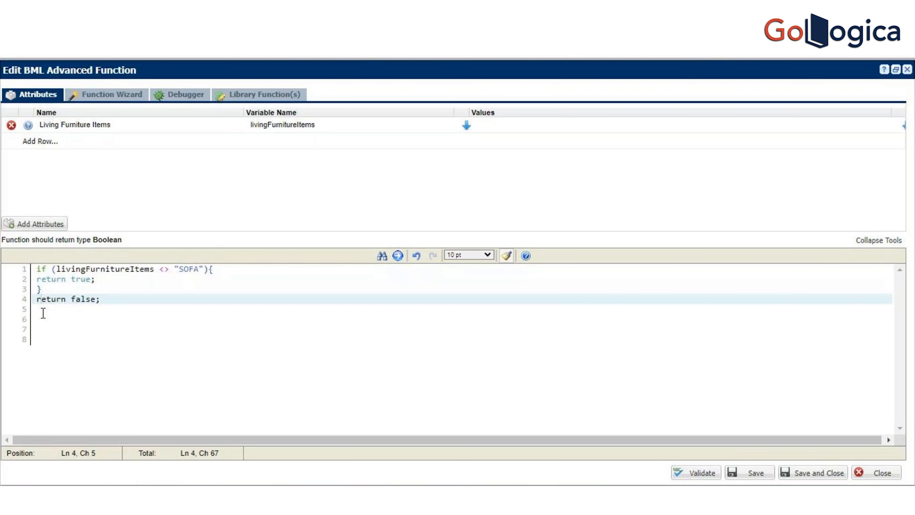
click(127, 302)
click(93, 290)
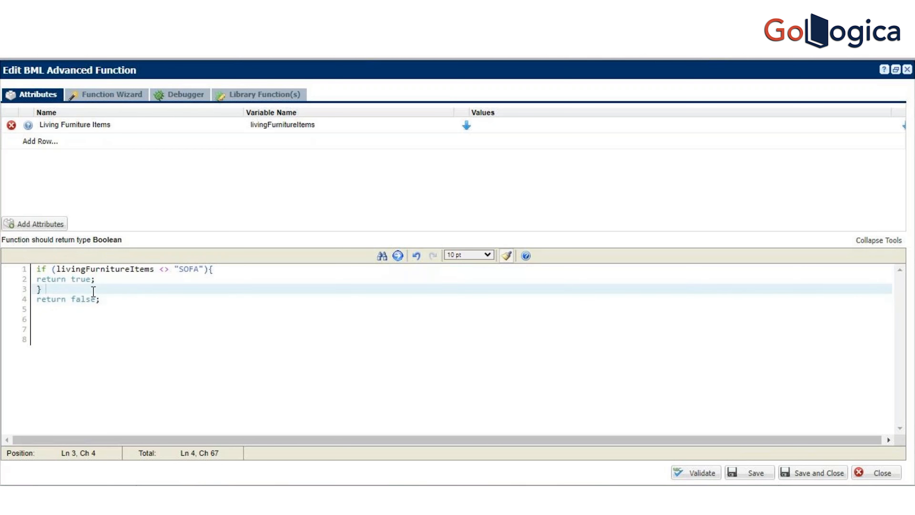
key(Return)
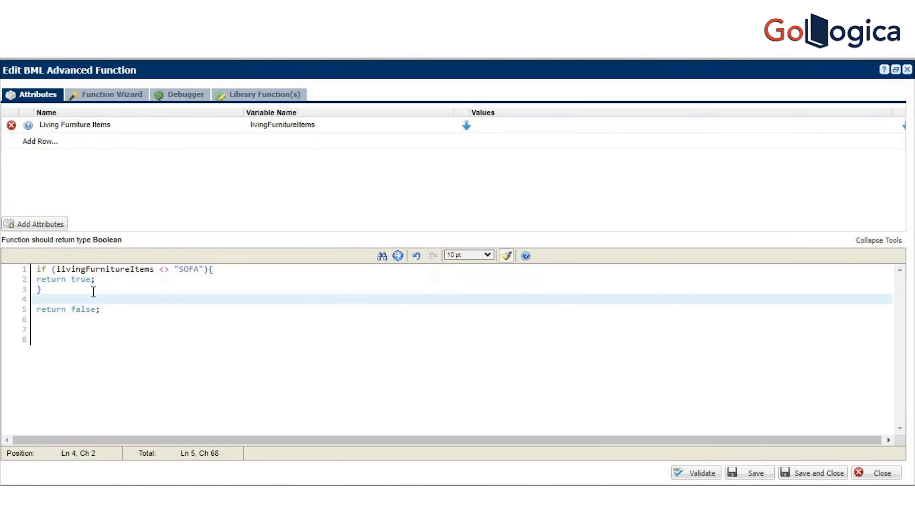
text(if (livingFurnitureItems <> "SOFA"){ return true; })
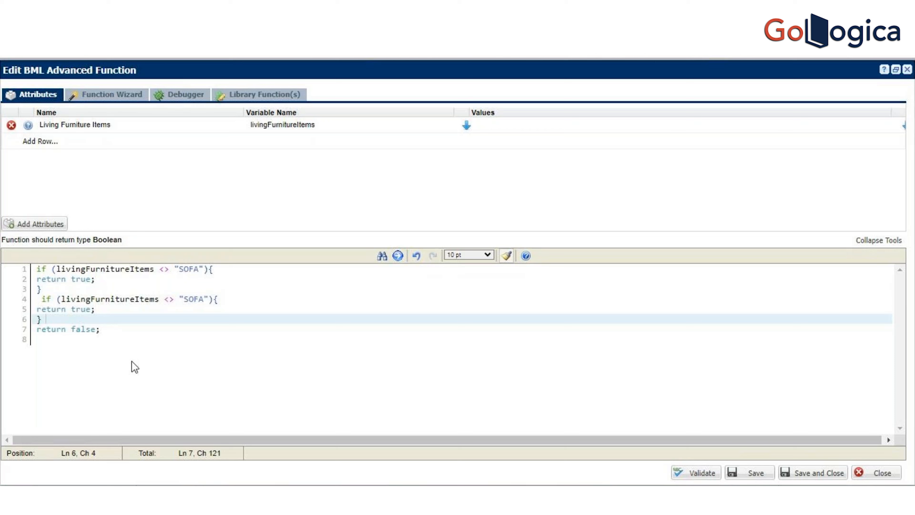
Step: Change the comparison operator in the second if condition to ==
click(172, 299)
double_click(171, 300)
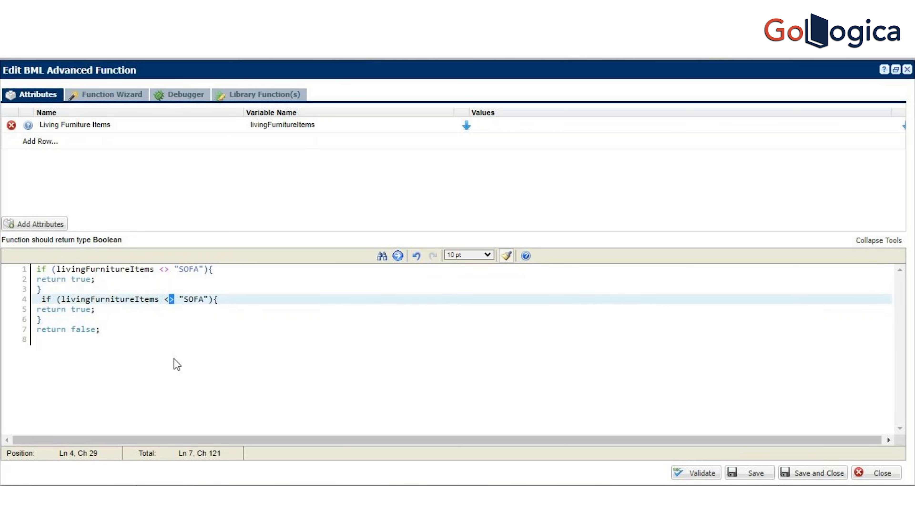
key(BackSpace)
key(BackSpace)
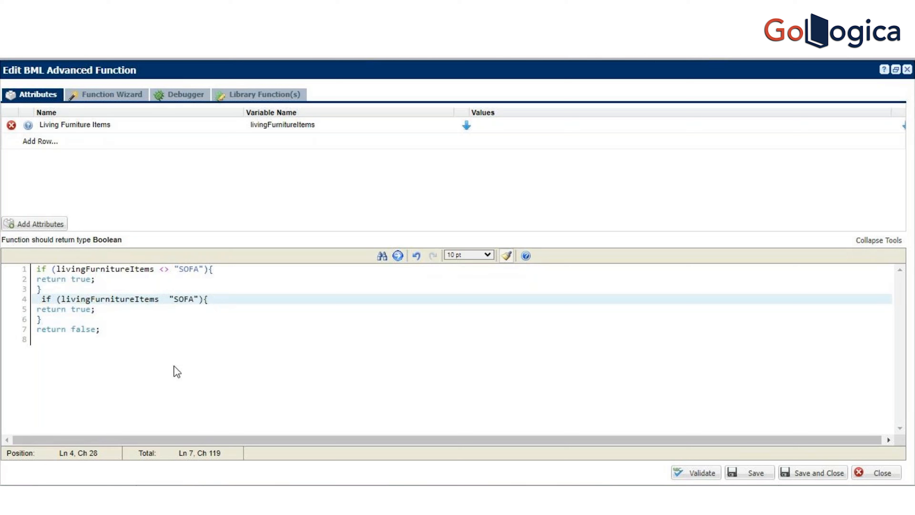
text(==)
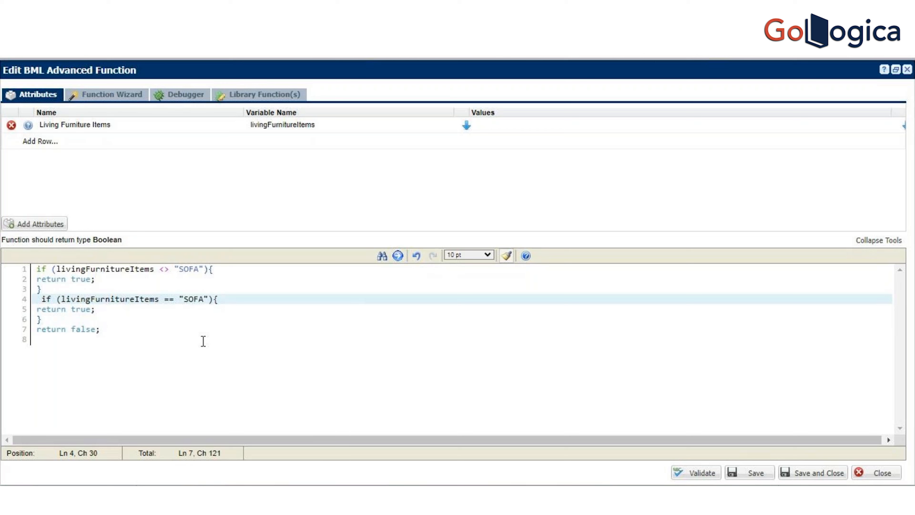
Step: Replace the compared value in the second if condition with "TV UNIT"
double_click(197, 305)
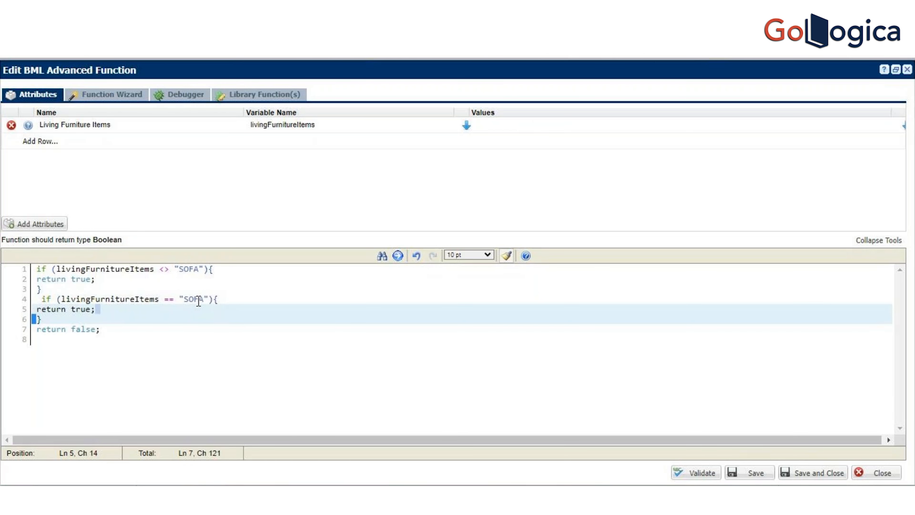
click(199, 300)
double_click(199, 299)
text(TV)
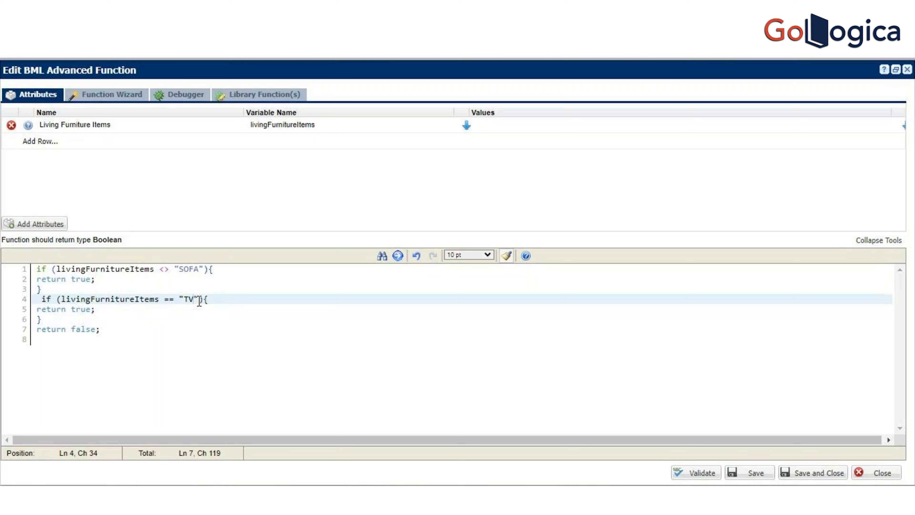
text(UNIT)
click(213, 331)
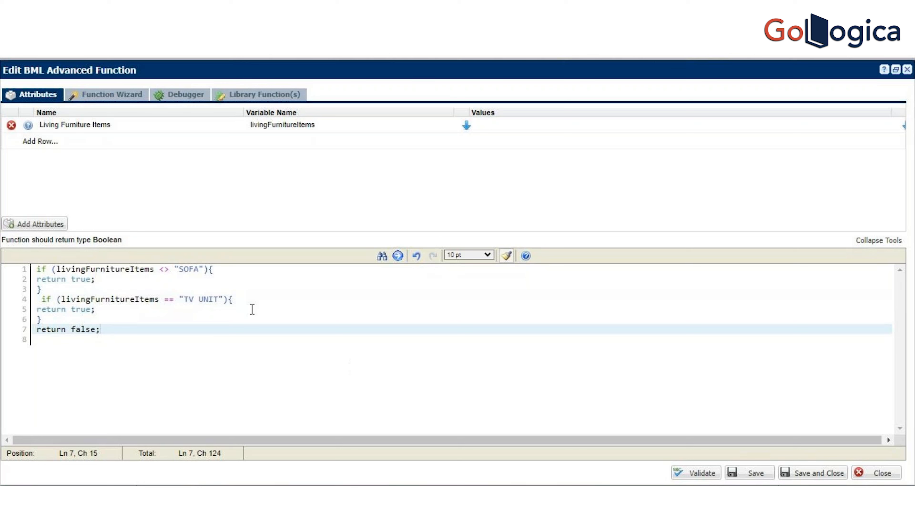
Step: Extend the second if condition with AND and a copy of the livingFurnitureItems == comparison, leaving empty quotes as its value
click(223, 299)
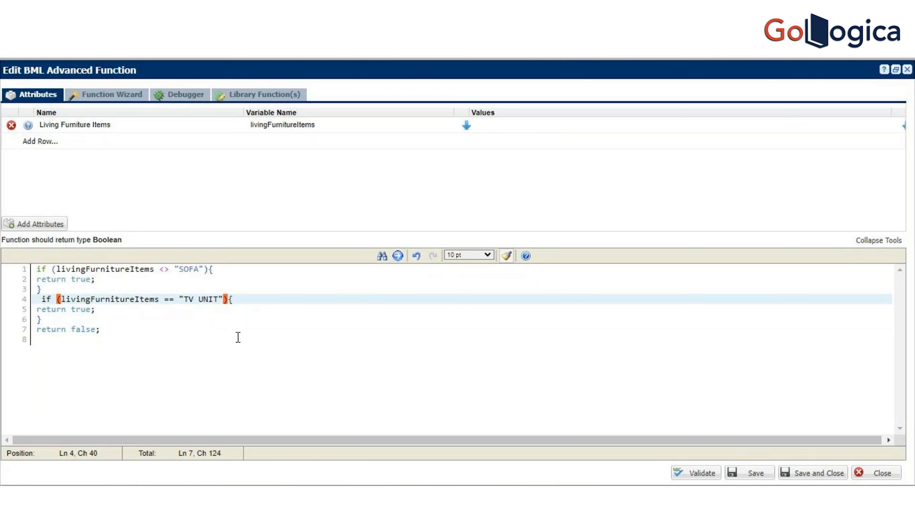
text(AND)
drag(223, 299, 61, 301)
key(ctrl+c)
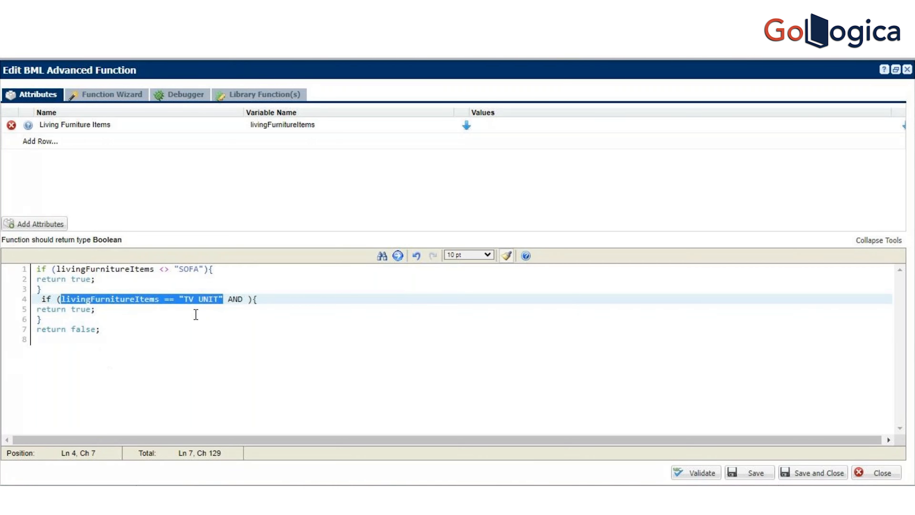
click(247, 299)
key(ctrl+v)
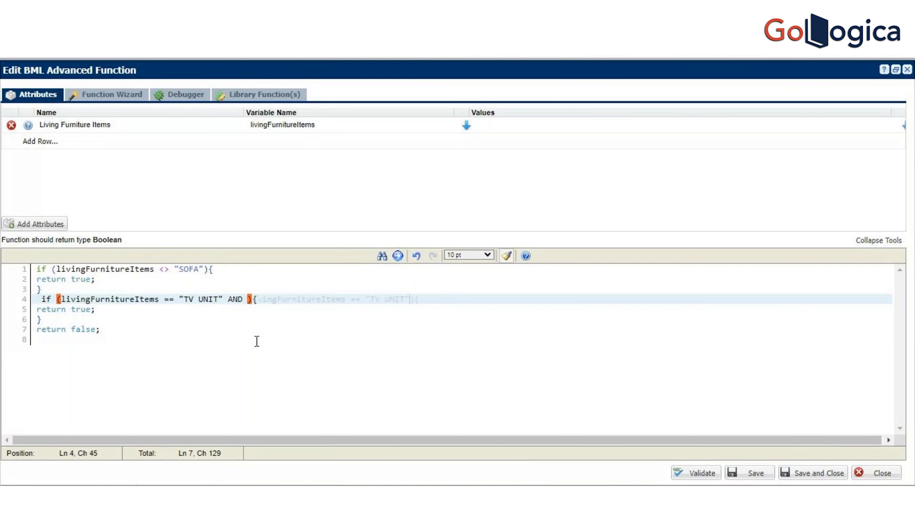
key(Left)
key(shift+Left)
key(shift+Left)
key(shift+Left)
key(shift+Left)
key(shift+Left)
key(shift+Left)
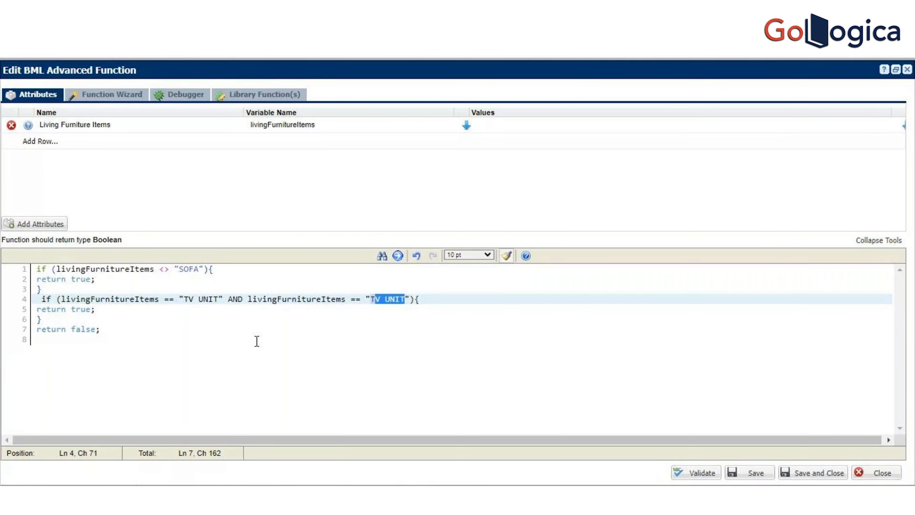
key(shift+Left)
key(BackSpace)
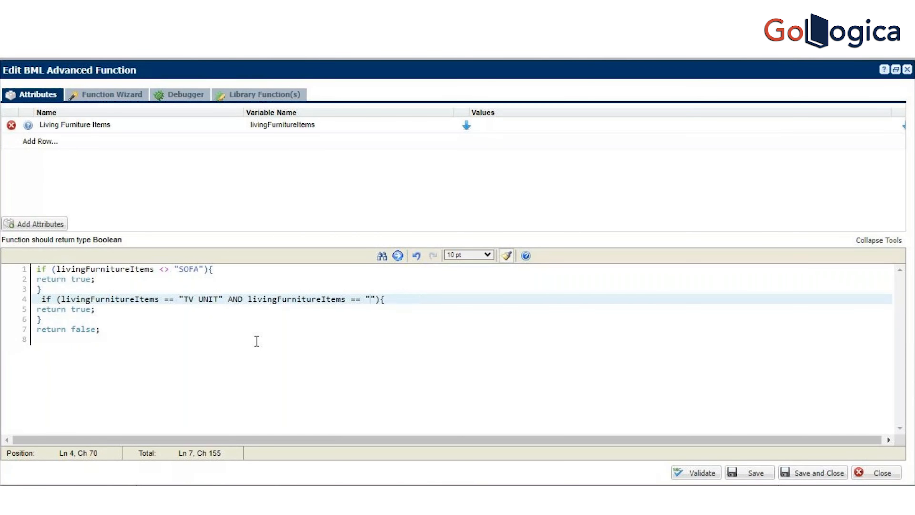
Step: Change the AND operator in the second if condition to OR
click(245, 387)
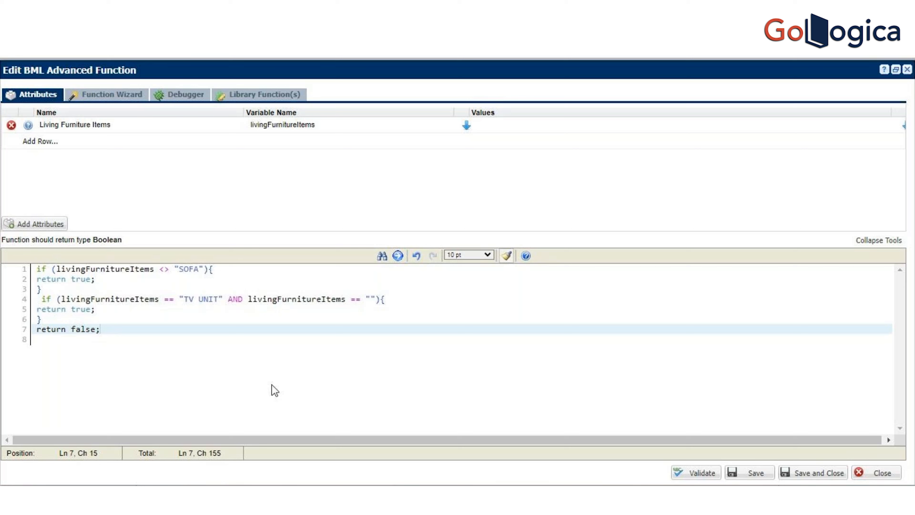
double_click(240, 300)
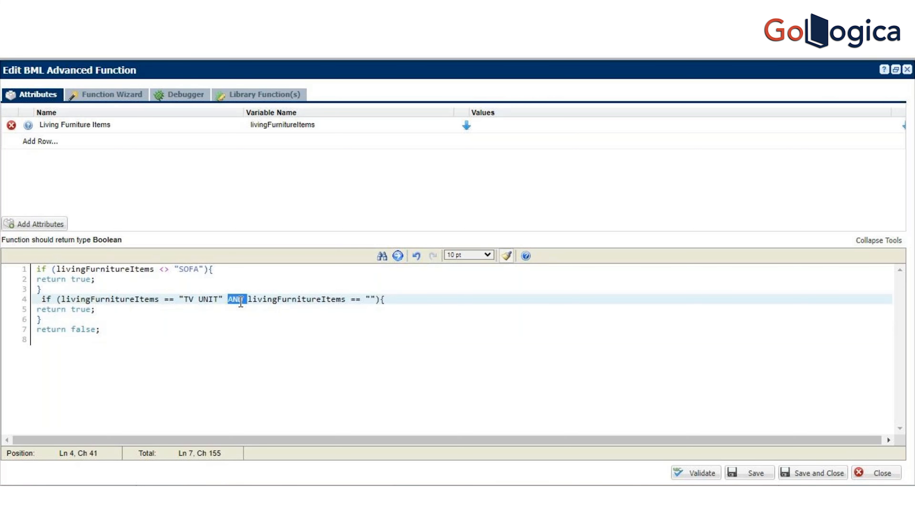
text(OT)
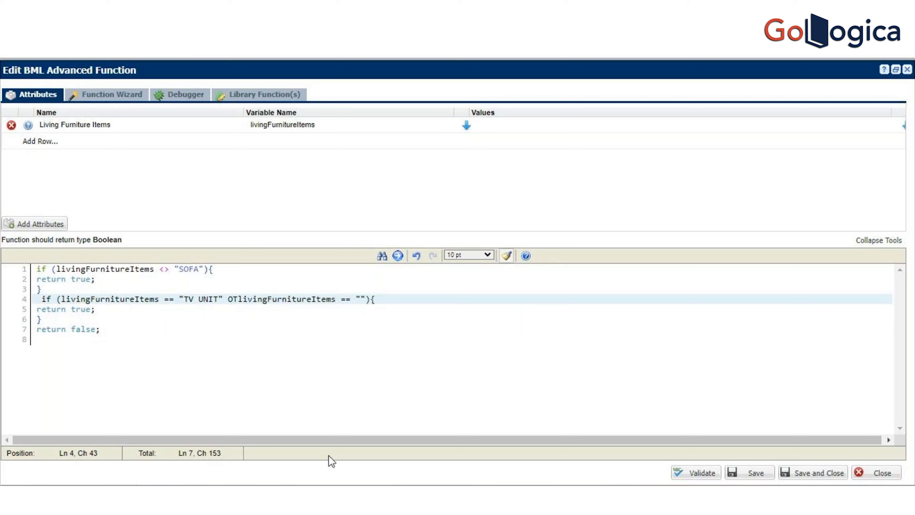
key(BackSpace)
text(R)
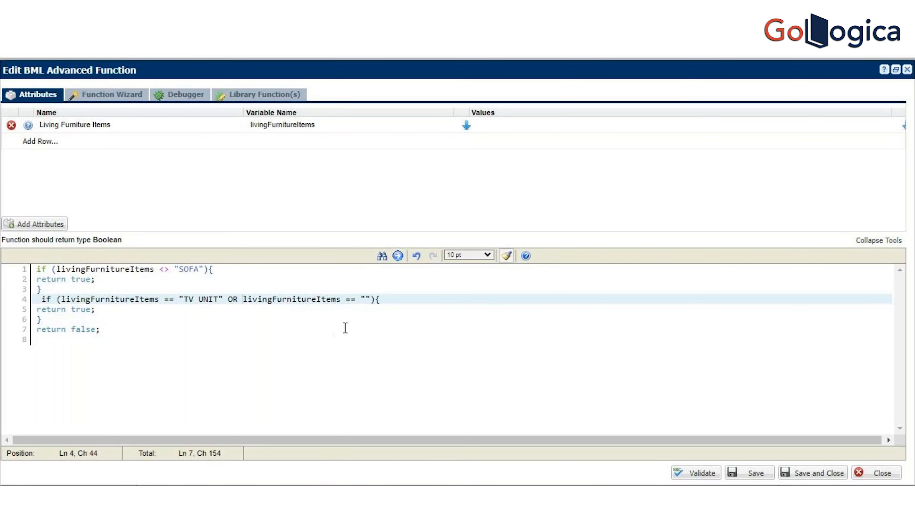
Step: Delete the entire second if block with the TV UNIT condition, leaving return false; directly below the SOFA block
click(376, 300)
click(42, 300)
drag(42, 300, 376, 300)
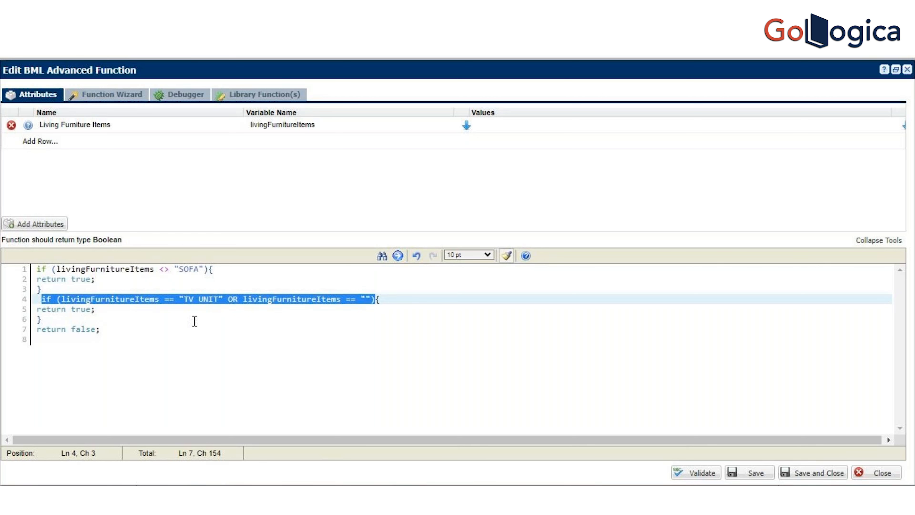
drag(107, 313, 33, 307)
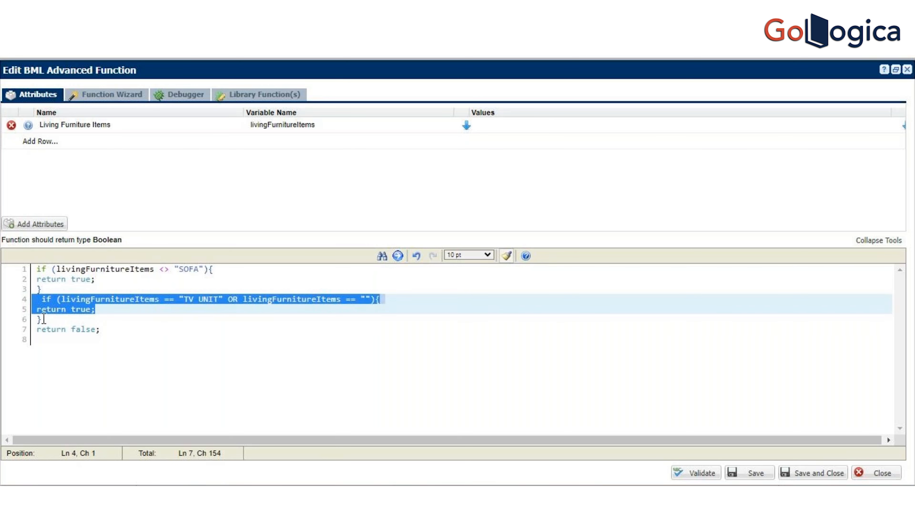
drag(44, 319, 32, 298)
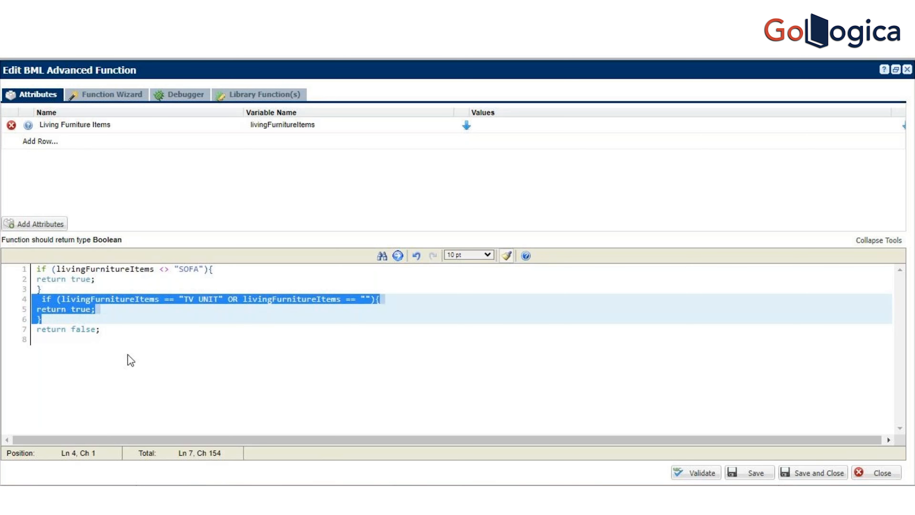
key(Delete)
key(Delete)
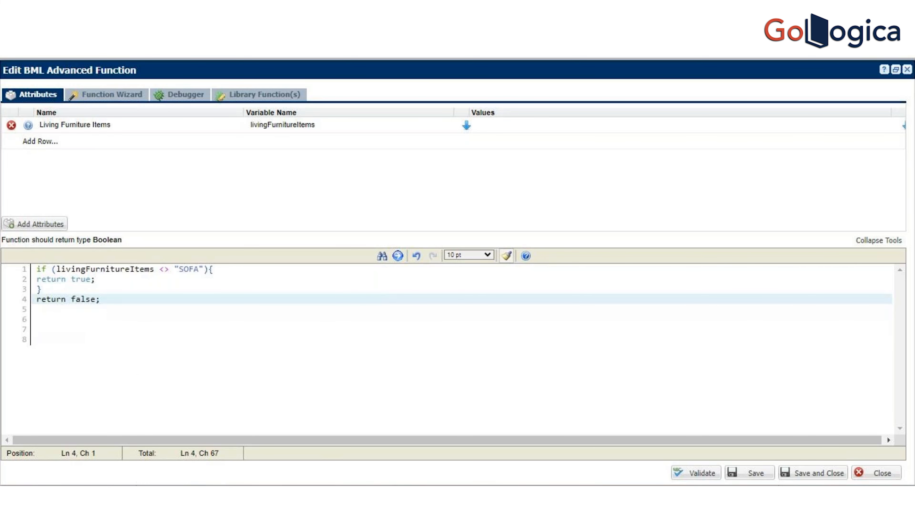
Step: Validate the BML function, save it and close the function editor
click(706, 473)
click(758, 472)
click(812, 468)
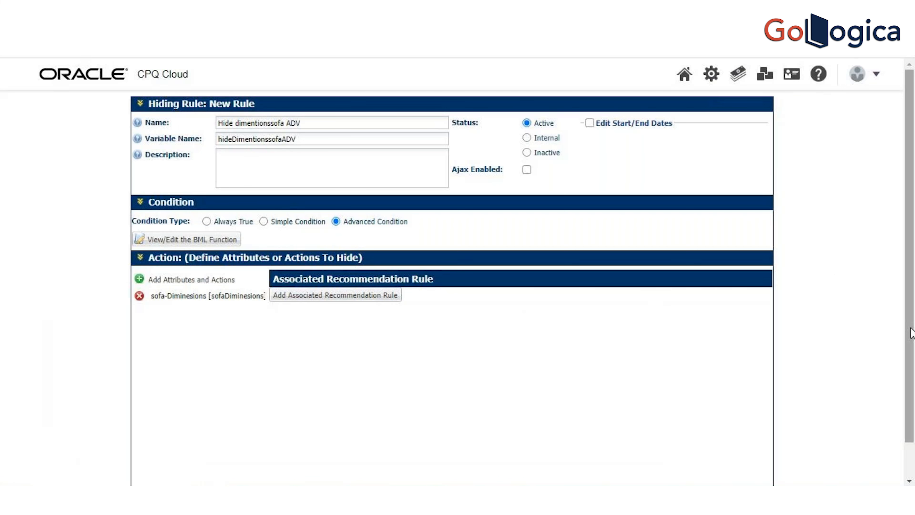
Step: Add the Hide dimentionssofa ADV hiding rule, update it and return to the rules list
scroll(913, 384, down, 1)
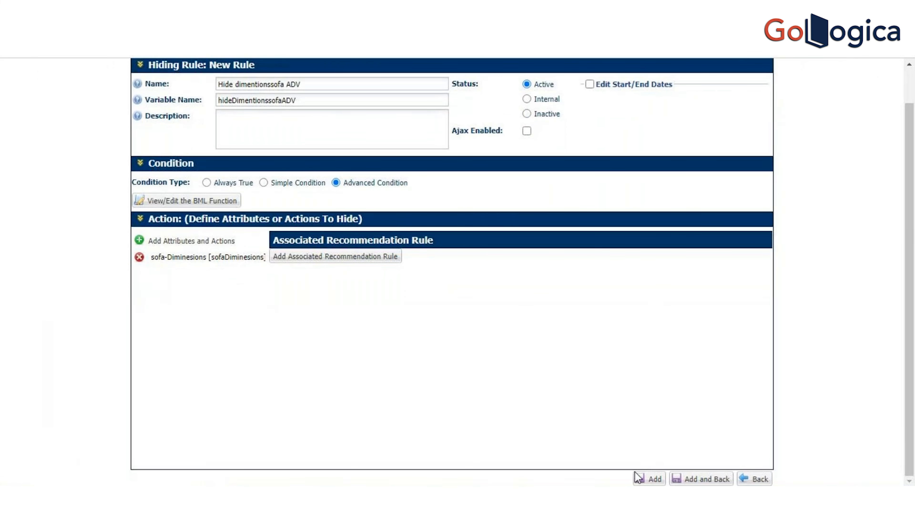
click(655, 478)
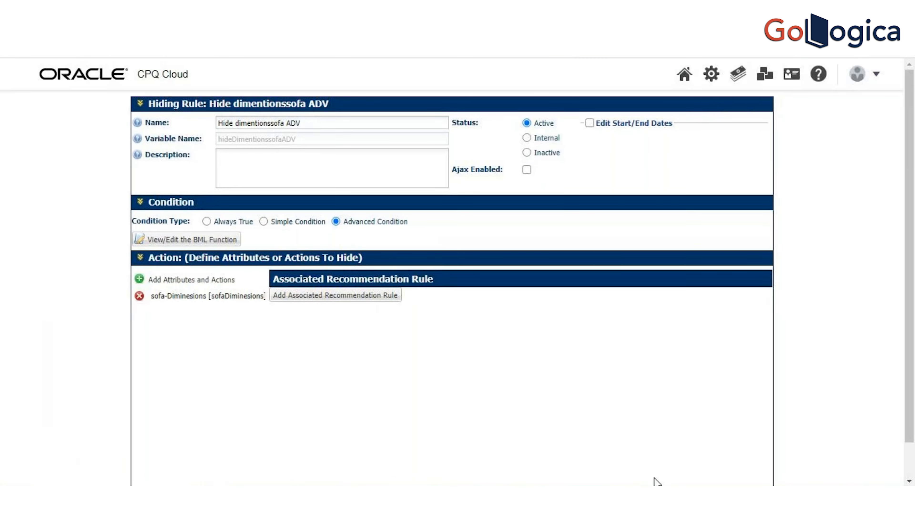
drag(910, 402, 911, 441)
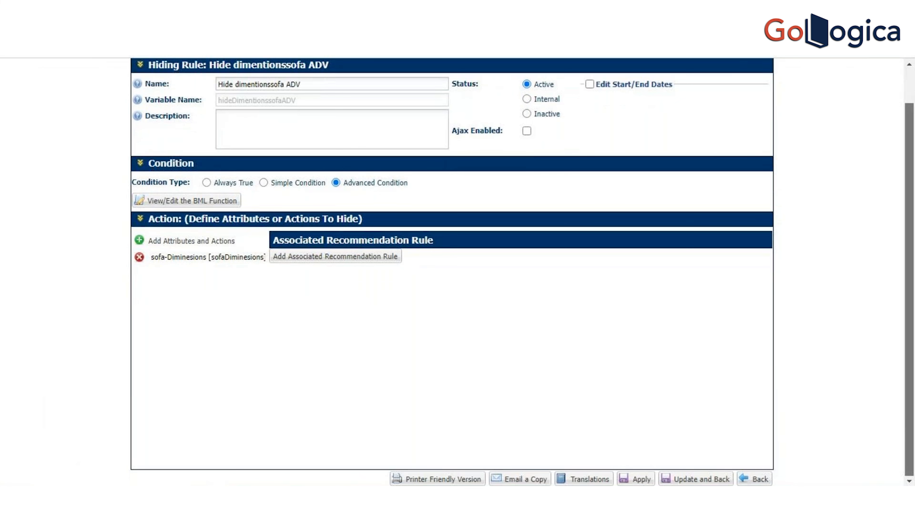
click(703, 480)
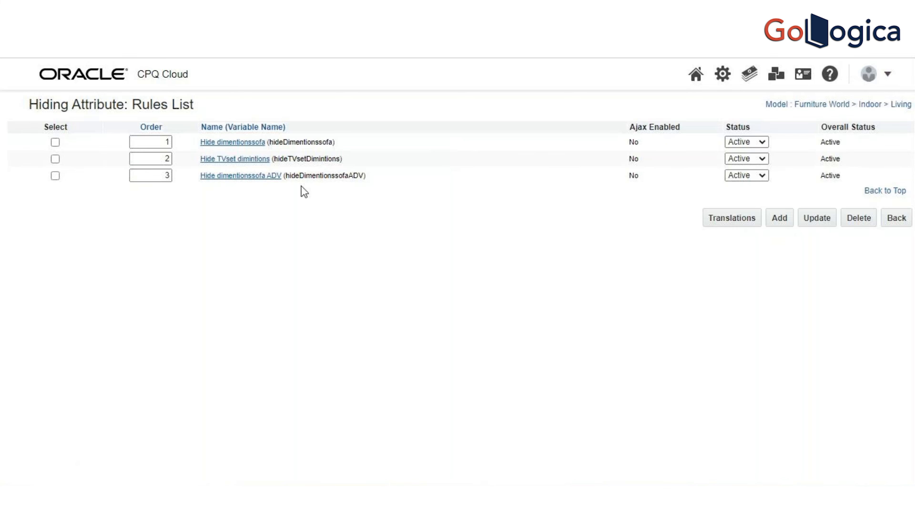
Step: Set the status of the Hide dimentionssofa rule to Inactive and update the rules list
click(55, 142)
click(753, 141)
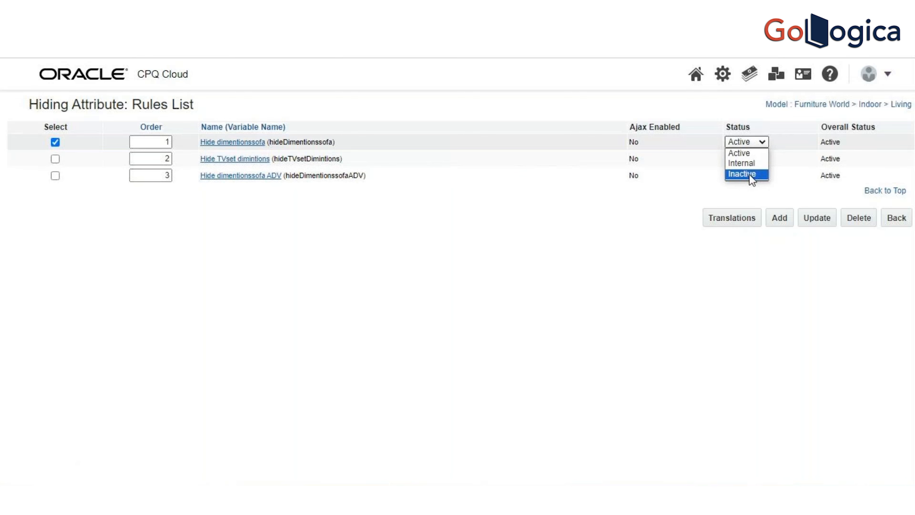
click(750, 175)
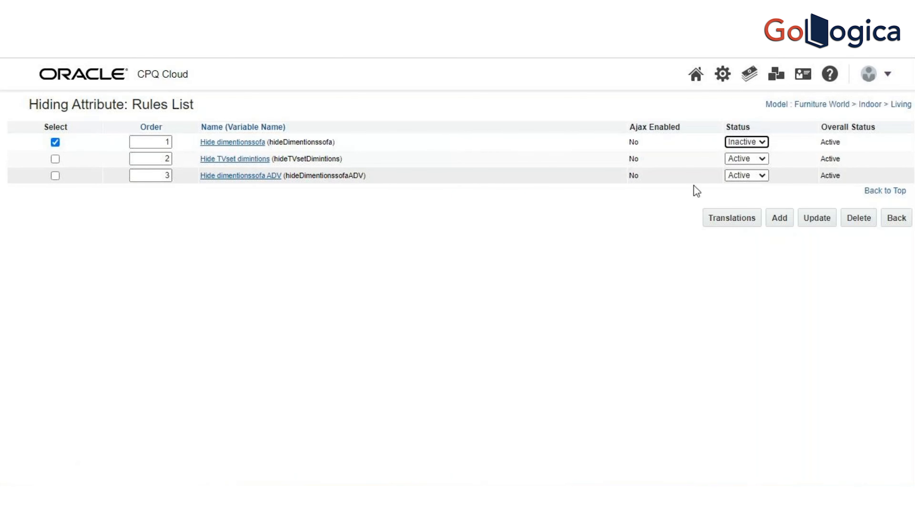
click(824, 219)
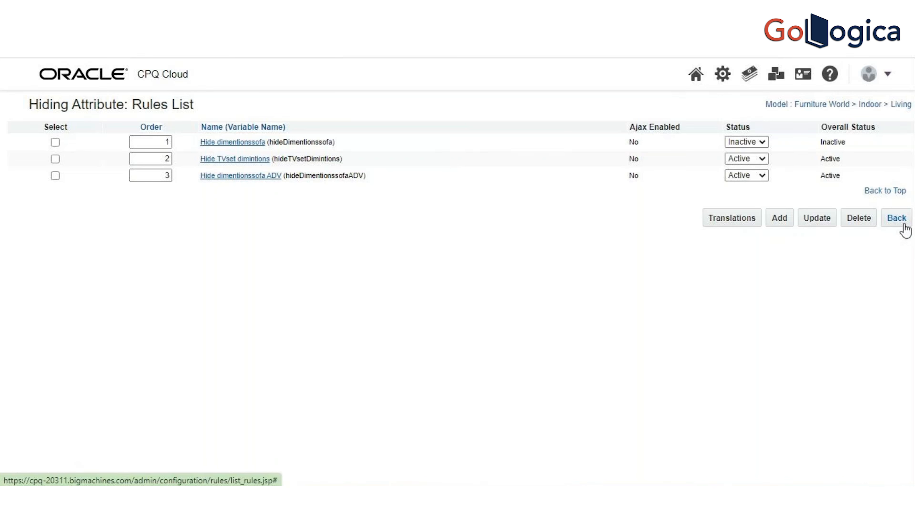
Step: Go back through the product line list to Supported Product Families and locate the Furniture World family
click(897, 218)
click(897, 218)
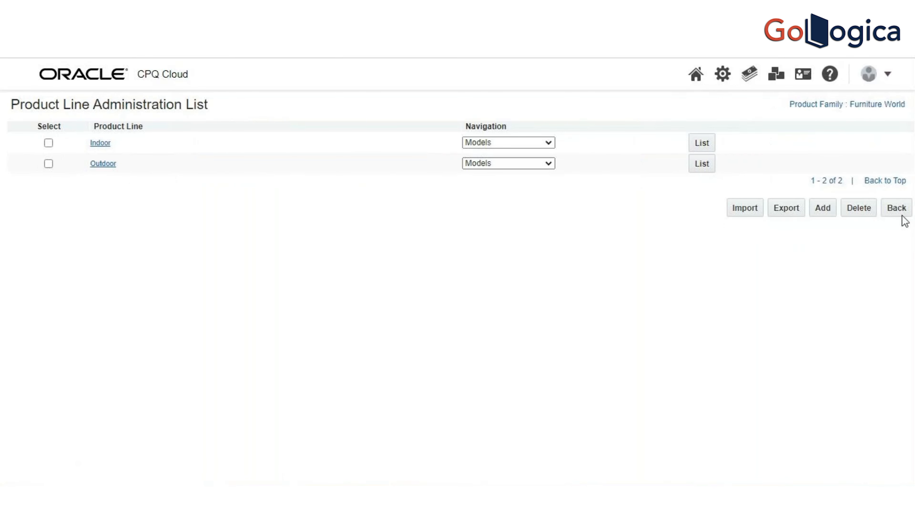
click(899, 211)
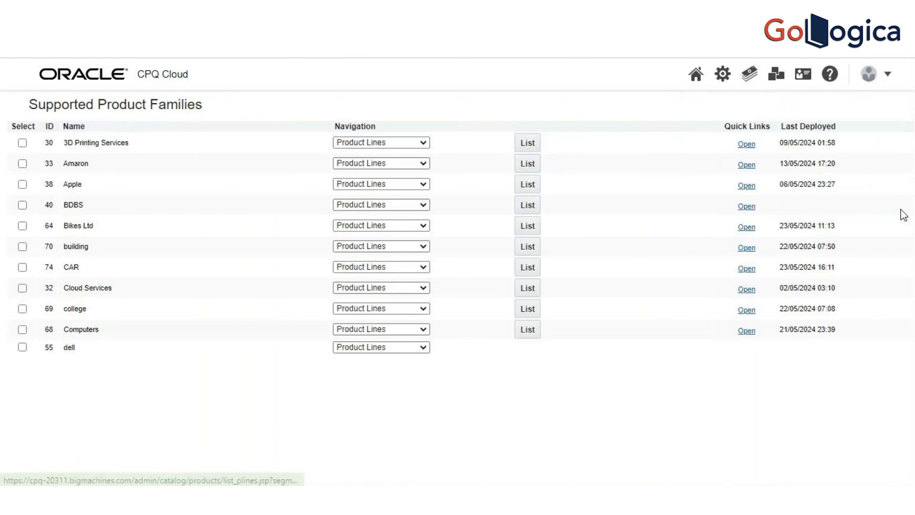
drag(910, 183, 913, 245)
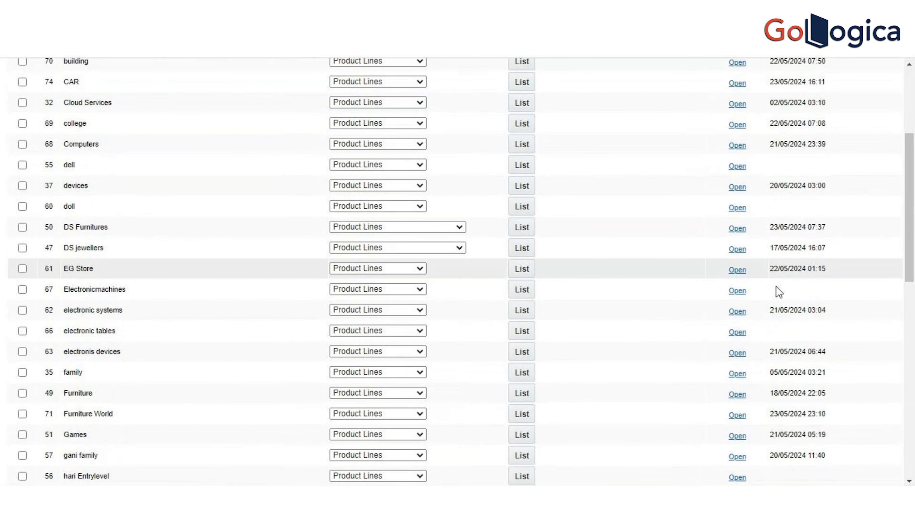
Step: Deploy the Furniture World family from its Deployment Center without a confirmation email and refresh the deployment status
click(423, 414)
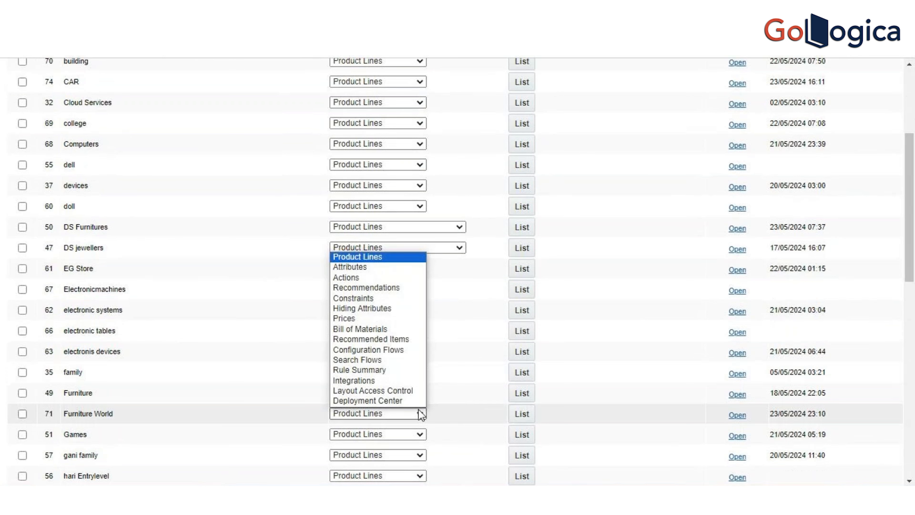
click(409, 400)
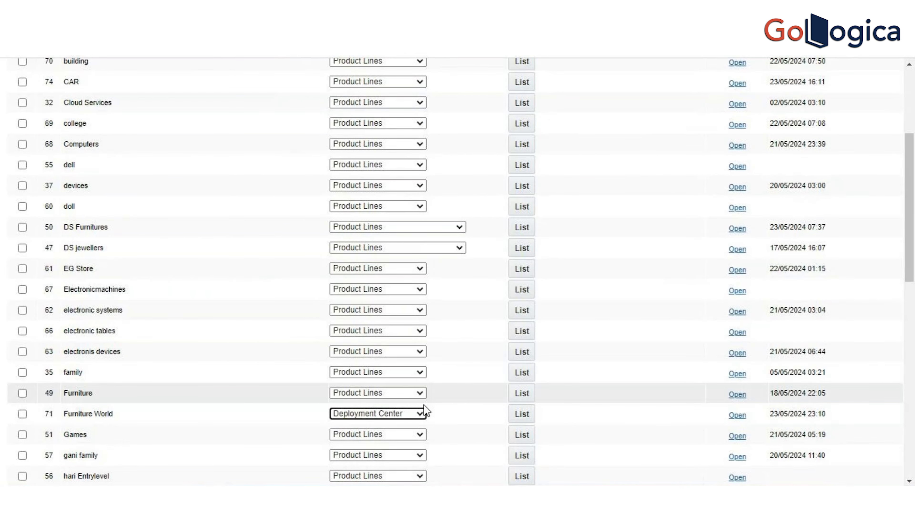
click(522, 415)
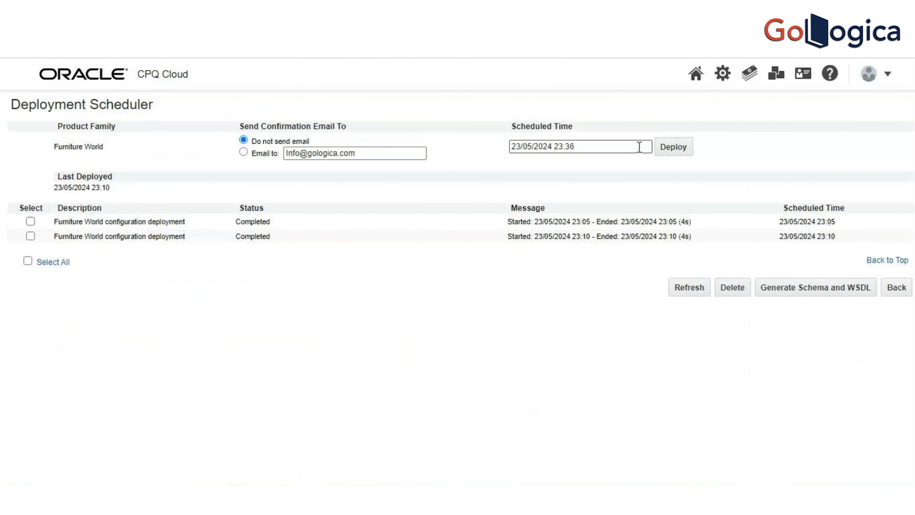
click(672, 145)
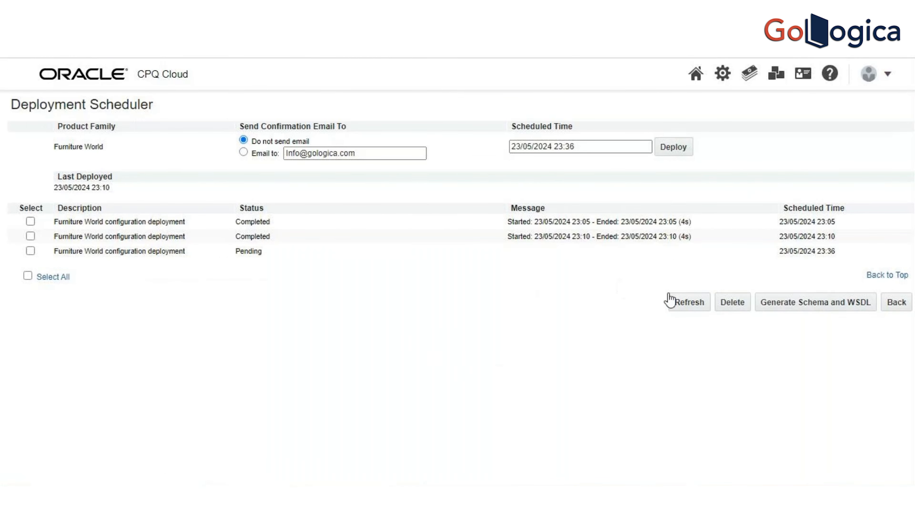
click(693, 306)
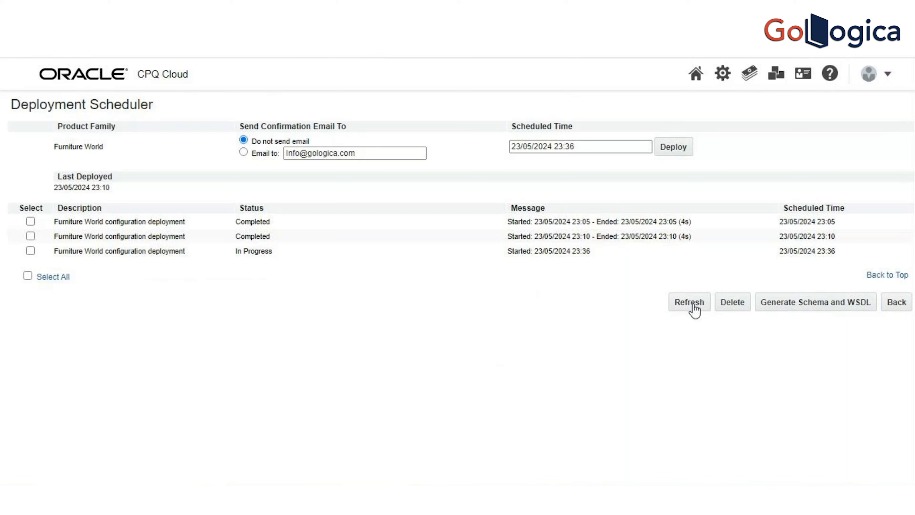
click(693, 305)
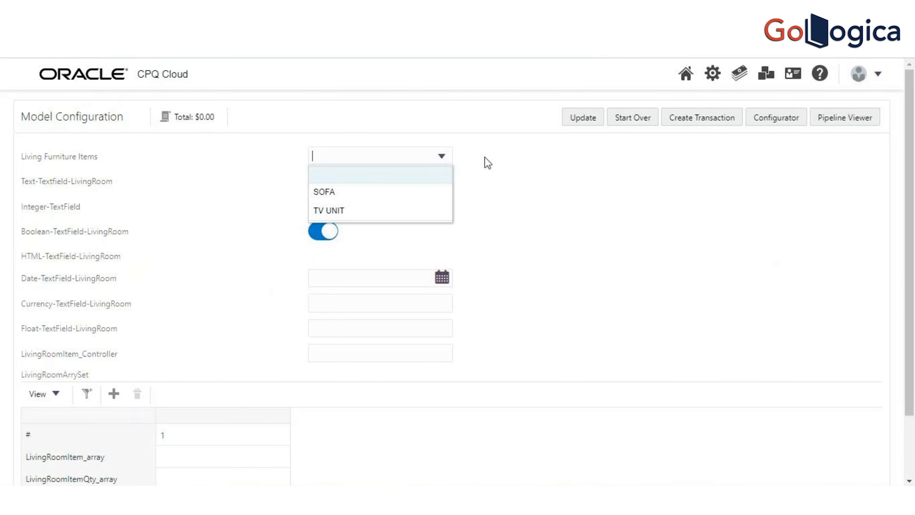
Step: Reload the Living model configuration from the home page, choose SOFA for Living Furniture Items and update it
click(688, 74)
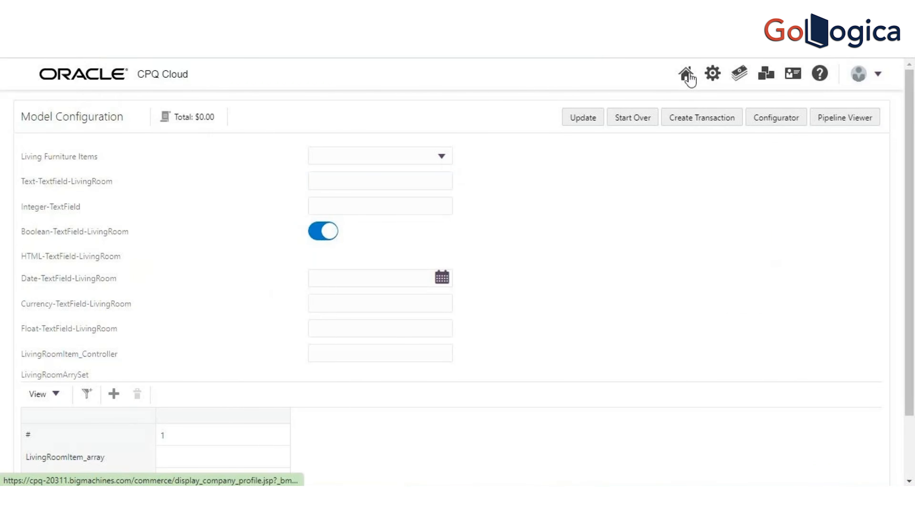
click(687, 74)
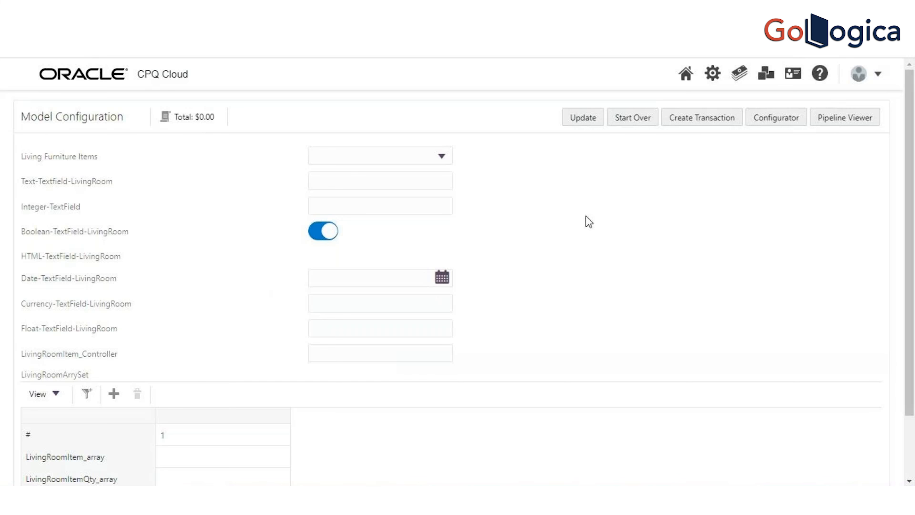
click(442, 156)
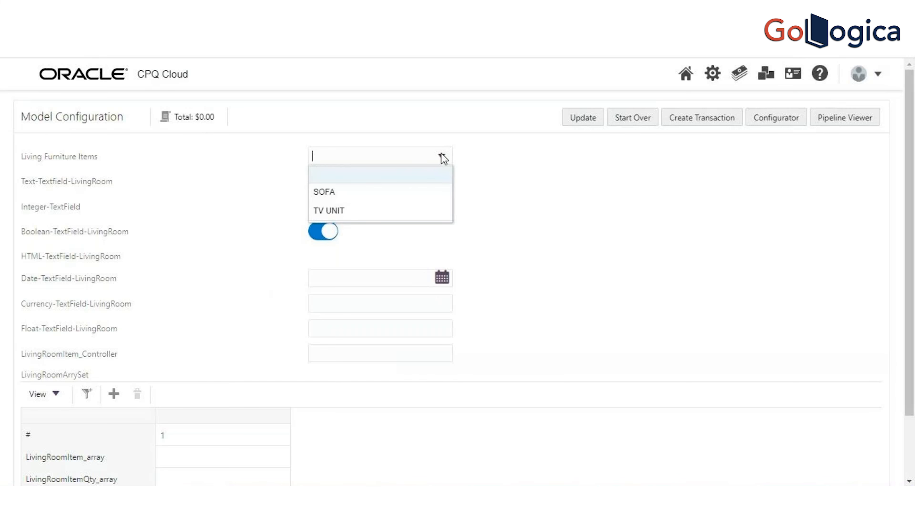
click(403, 199)
click(575, 122)
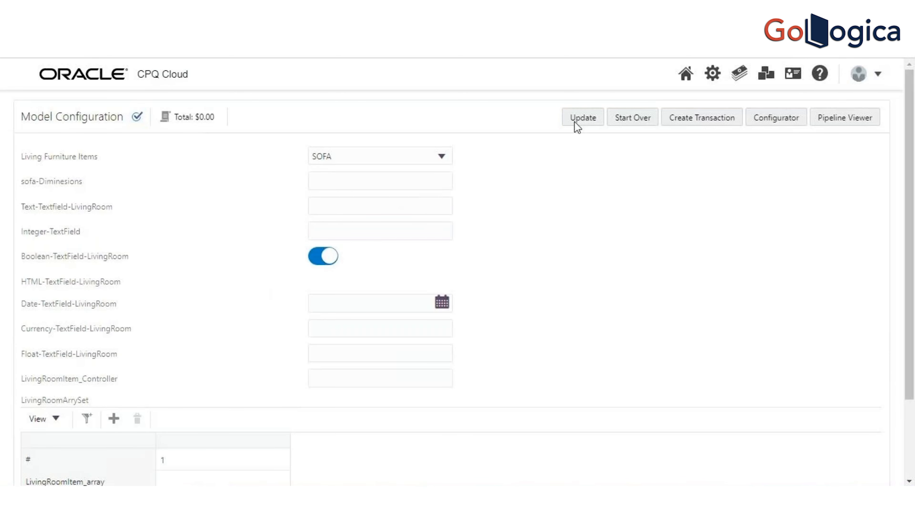
Step: Change Living Furniture Items to TV UNIT and update the configuration to test the hiding rules
click(426, 158)
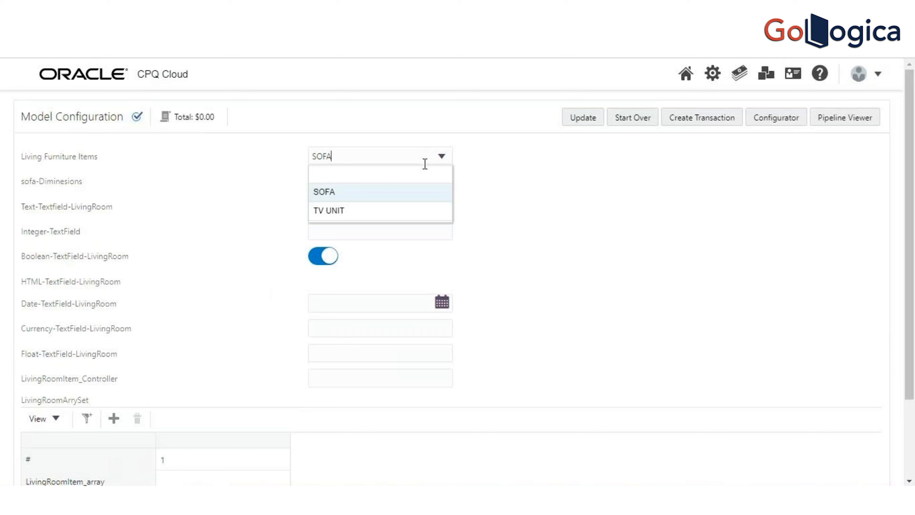
click(394, 216)
click(593, 121)
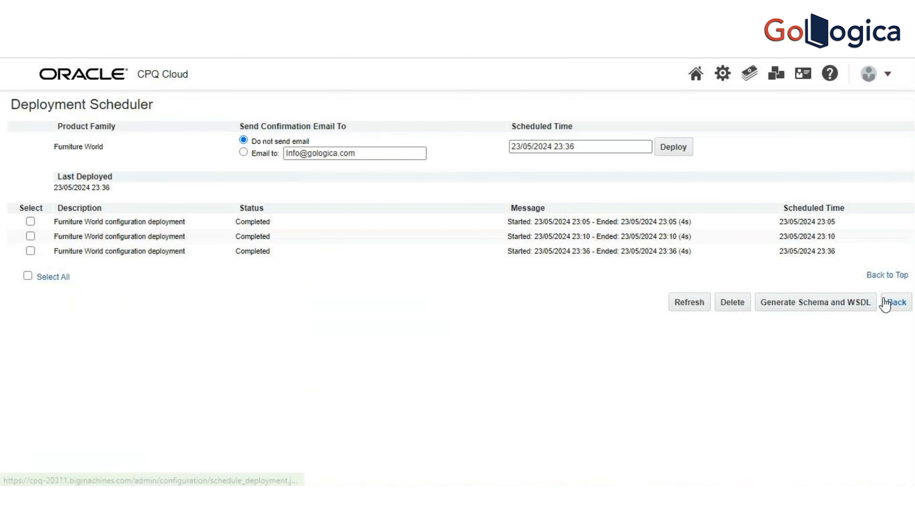
Step: Review the navigation options of Furniture World's Indoor product line and return to Supported Product Families
click(896, 302)
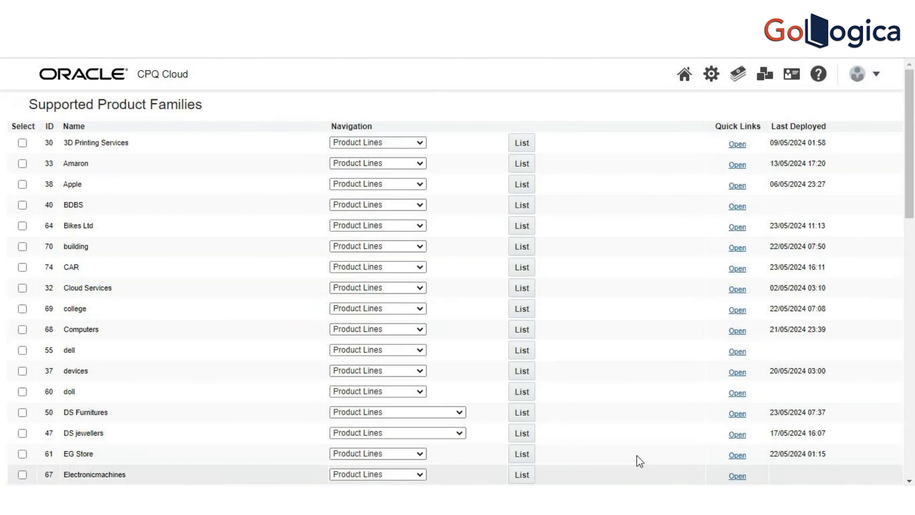
drag(911, 207, 913, 285)
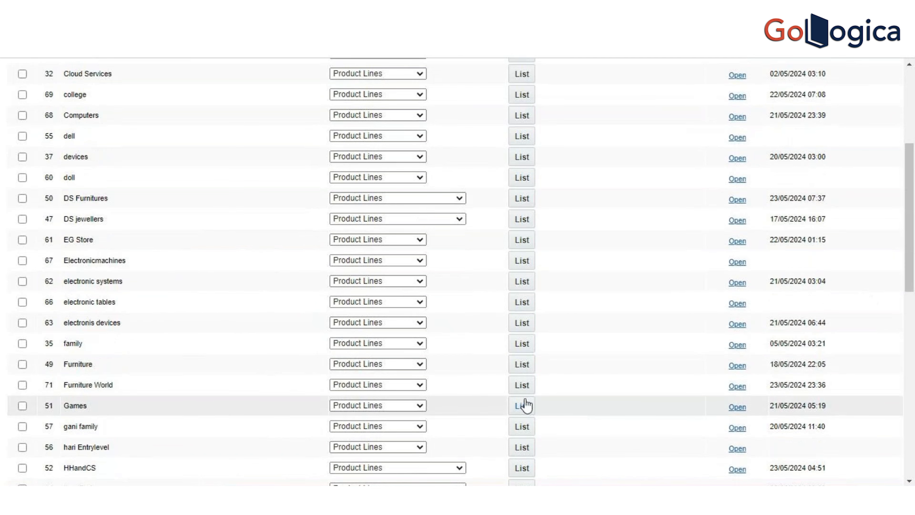
click(517, 387)
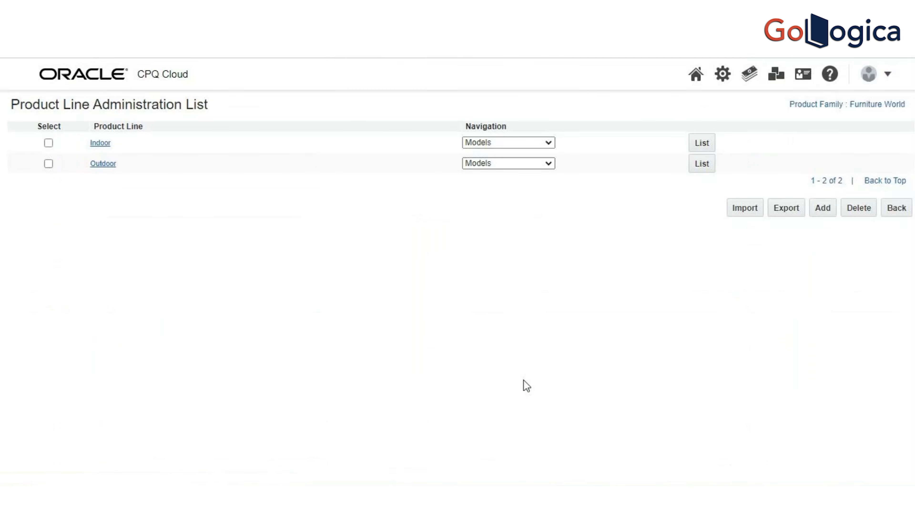
click(550, 143)
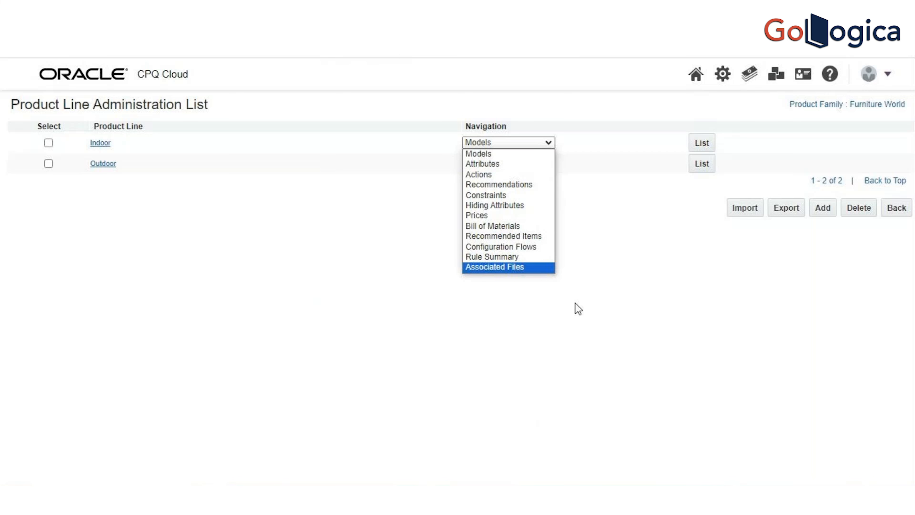
click(582, 305)
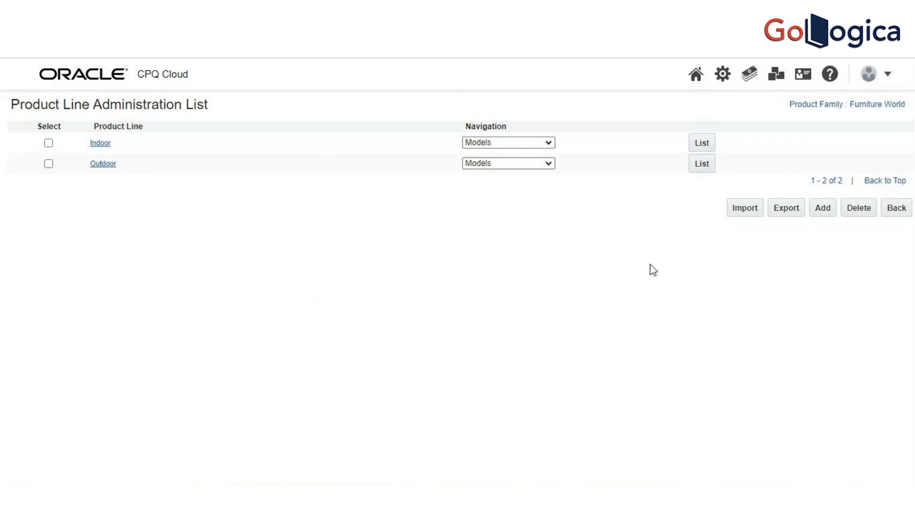
click(906, 216)
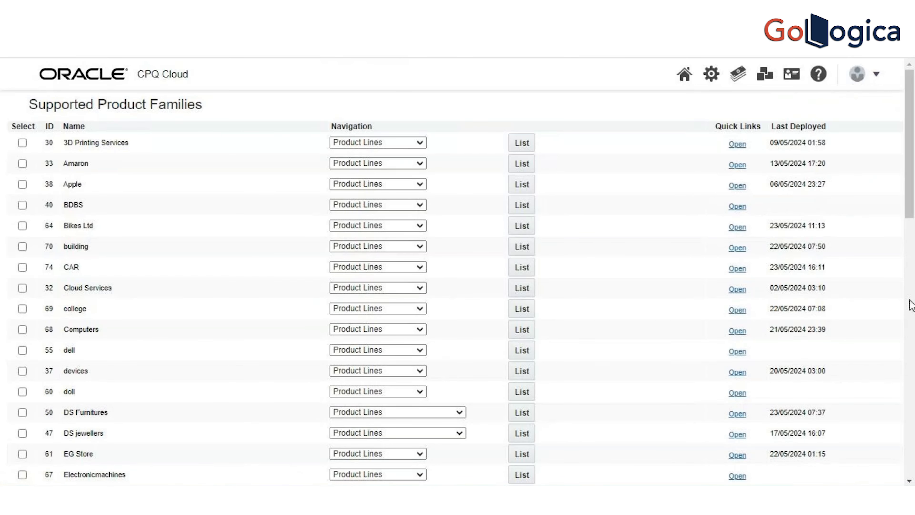
Step: Locate the Furniture World family and review its available navigation options
scroll(913, 228, down, 1)
scroll(913, 228, down, 1)
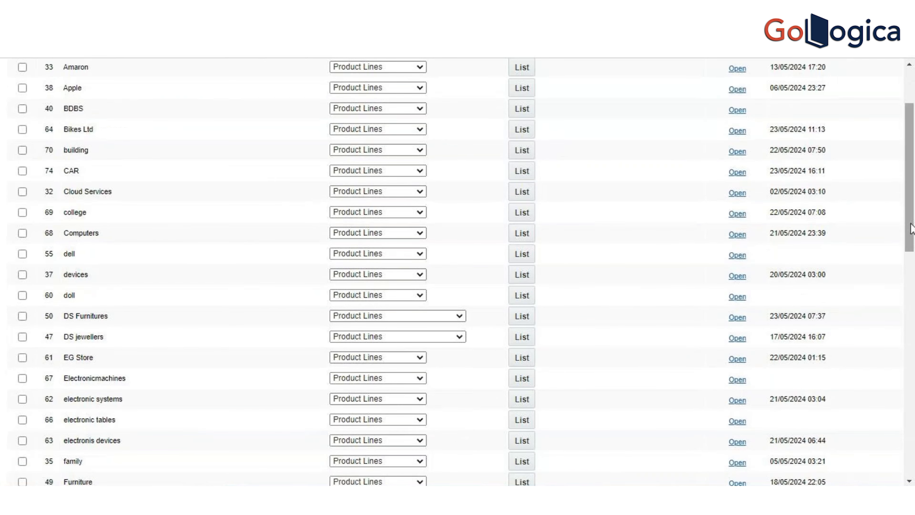
scroll(913, 274, down, 3)
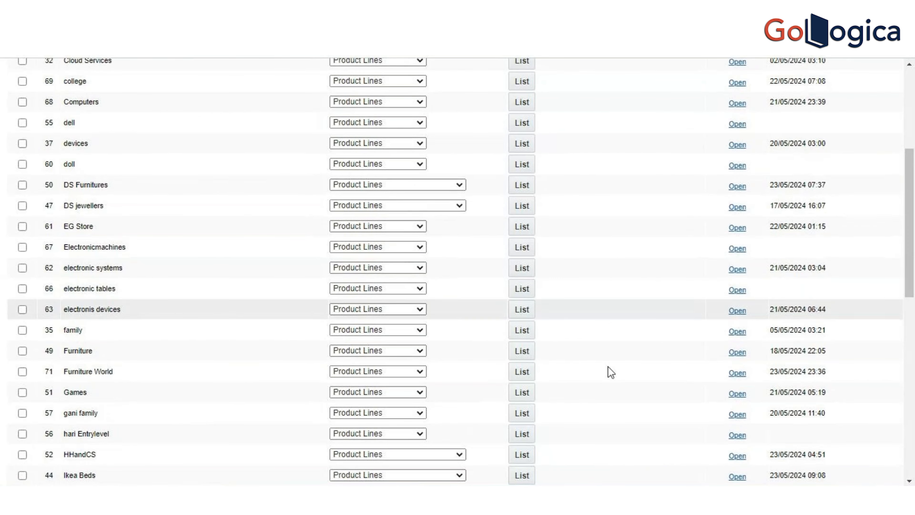
click(420, 376)
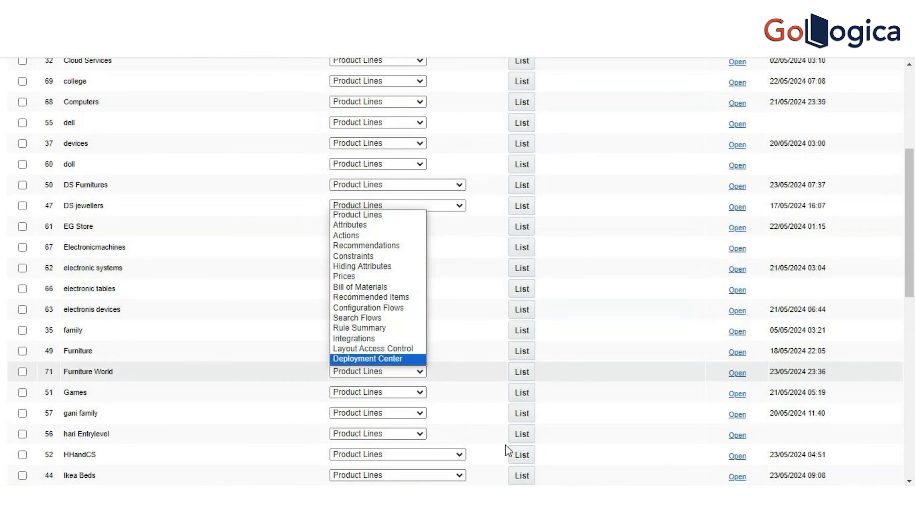
click(522, 499)
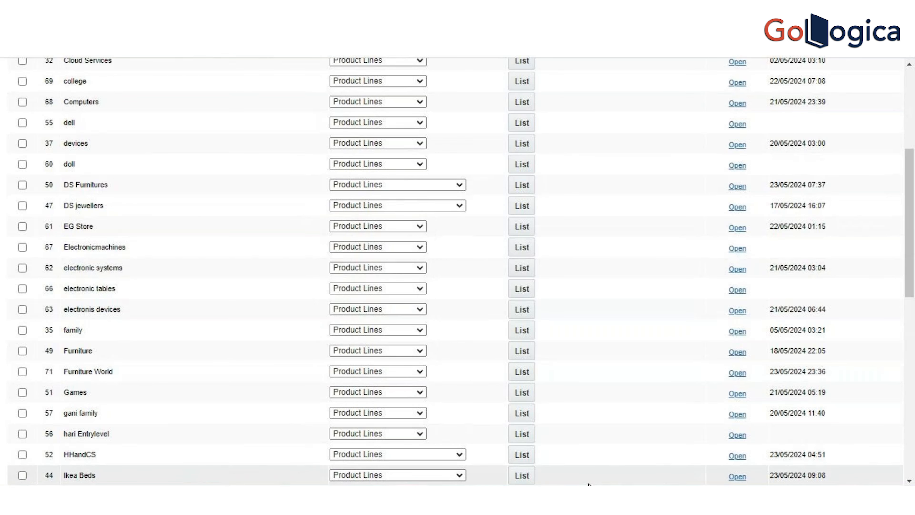
Step: Open the Hiding Attributes rules list of the Living model in Furniture World's Indoor product line
drag(911, 270, 907, 172)
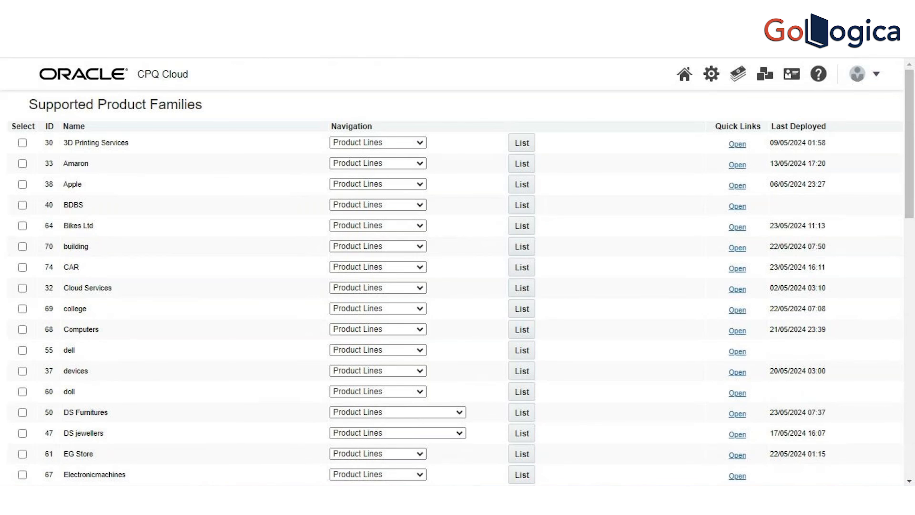
drag(913, 145, 910, 112)
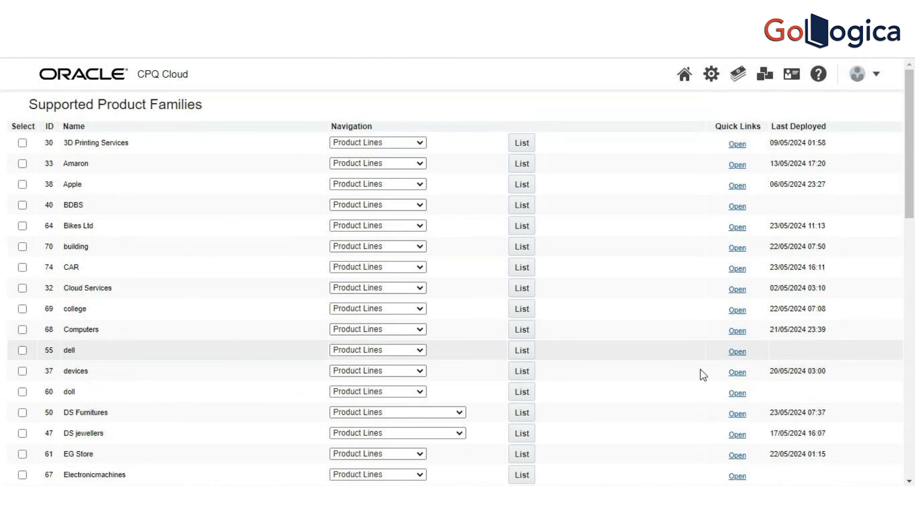
drag(910, 206, 910, 275)
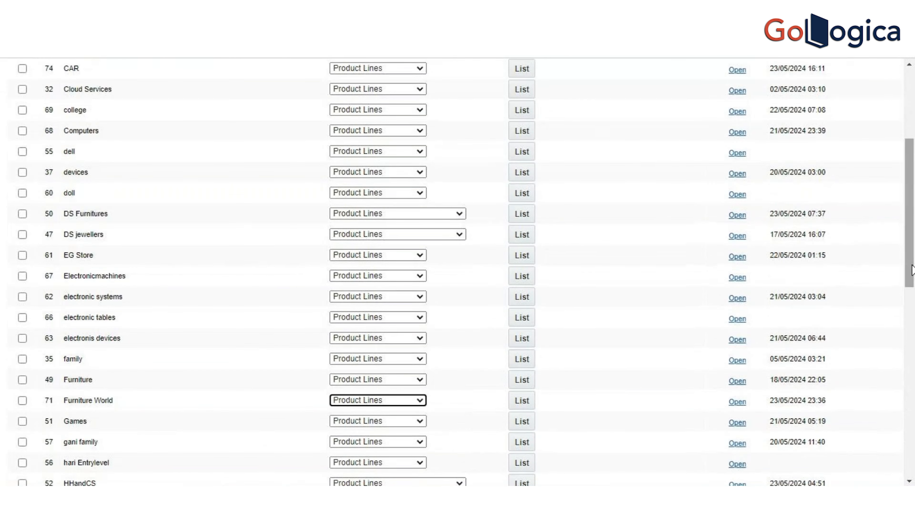
click(531, 405)
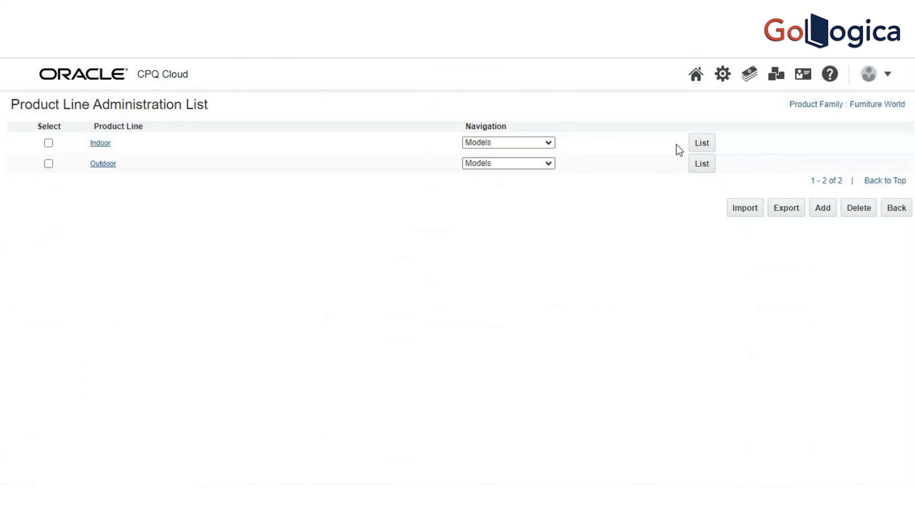
click(693, 146)
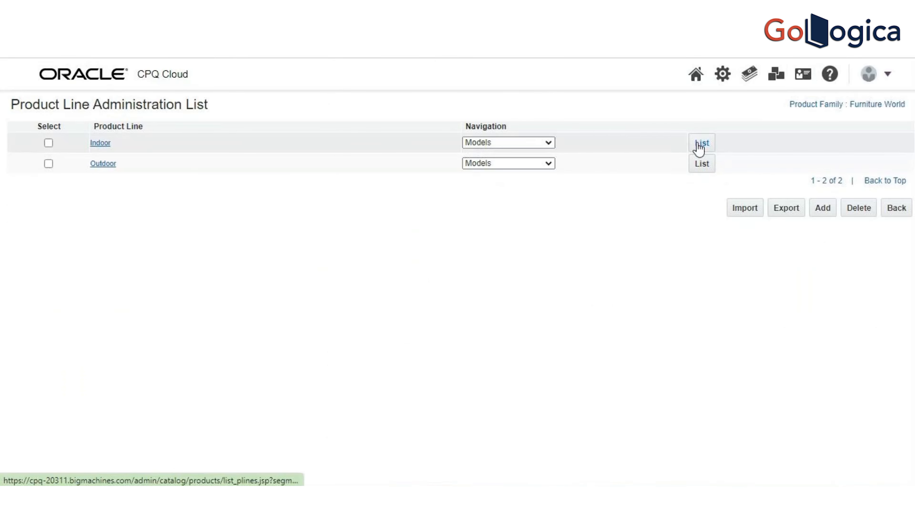
click(667, 142)
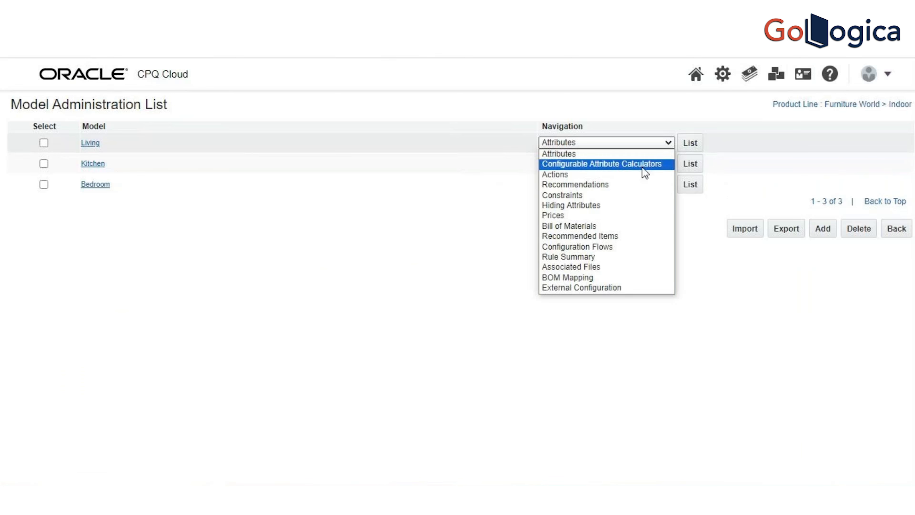
click(615, 206)
click(691, 143)
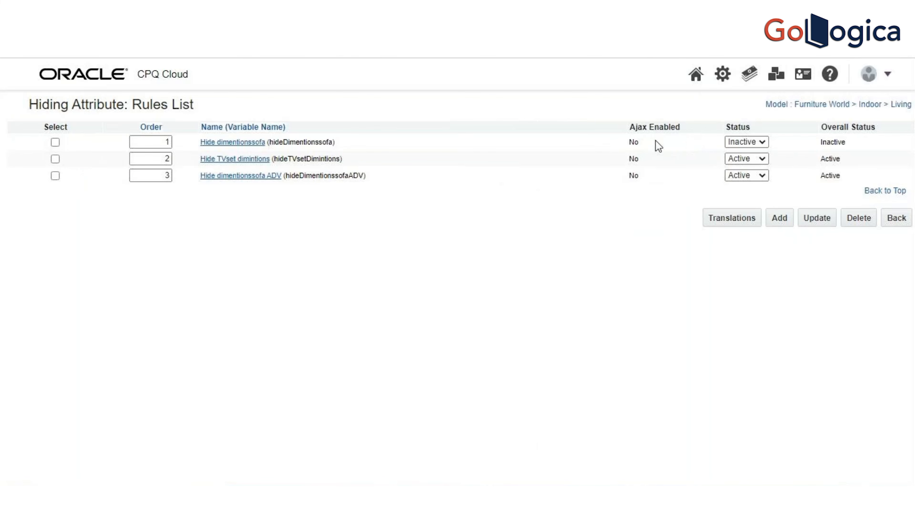
Step: Open the Hide dimentionssofa ADV rule and view the BML function behind its advanced condition
click(248, 176)
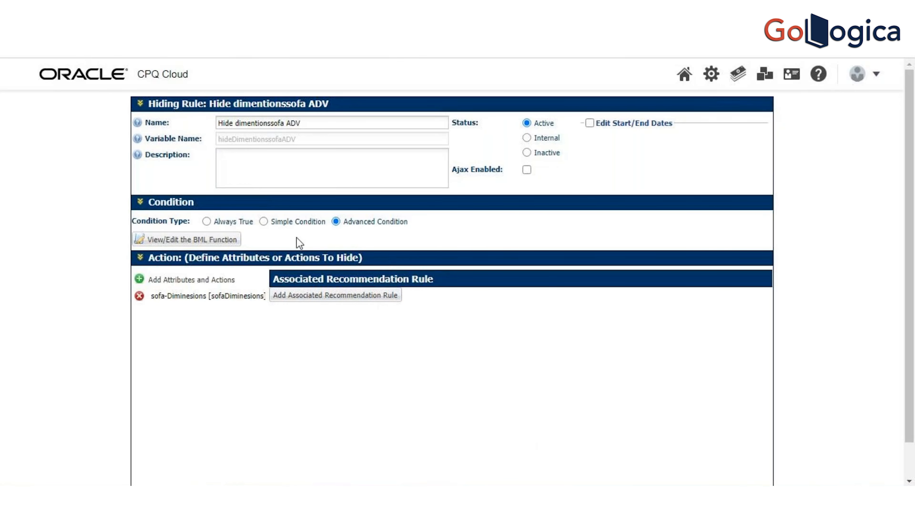
click(232, 240)
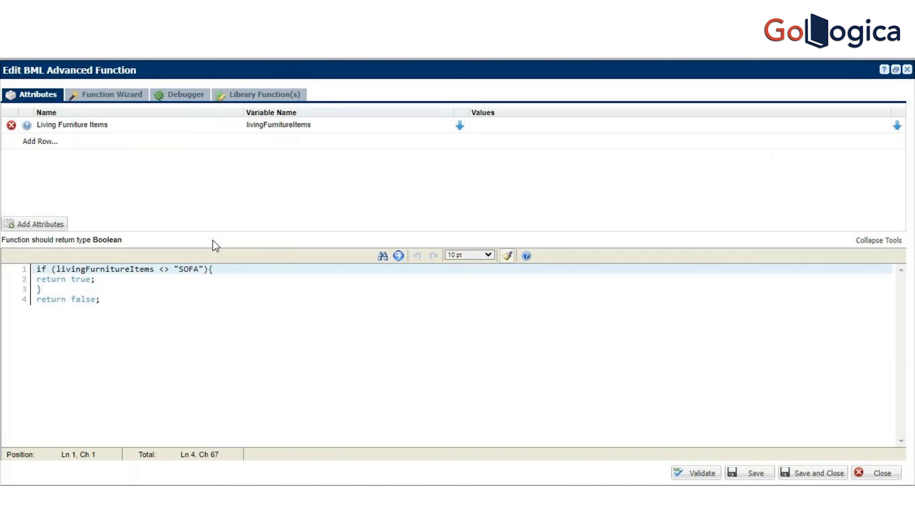
click(234, 356)
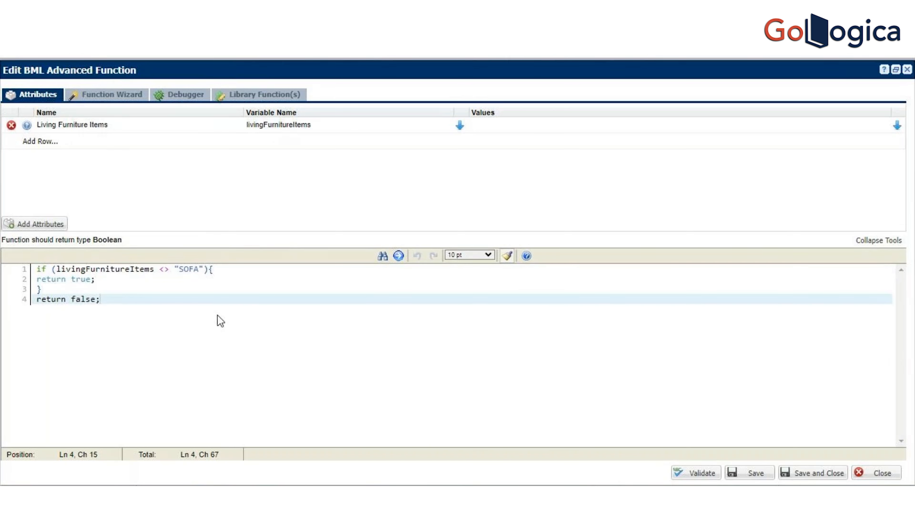
Step: Look up the atof and atoi function descriptions in the Function Wizard's All Functions category
click(126, 103)
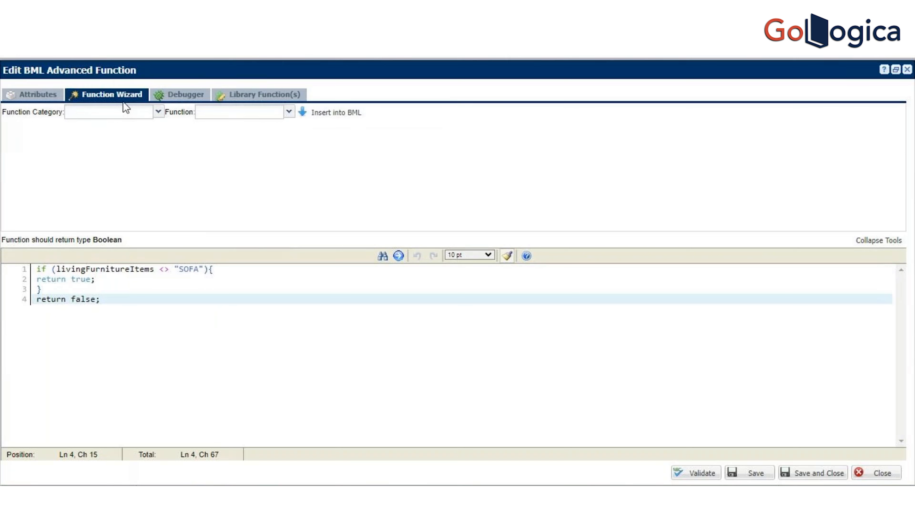
click(157, 113)
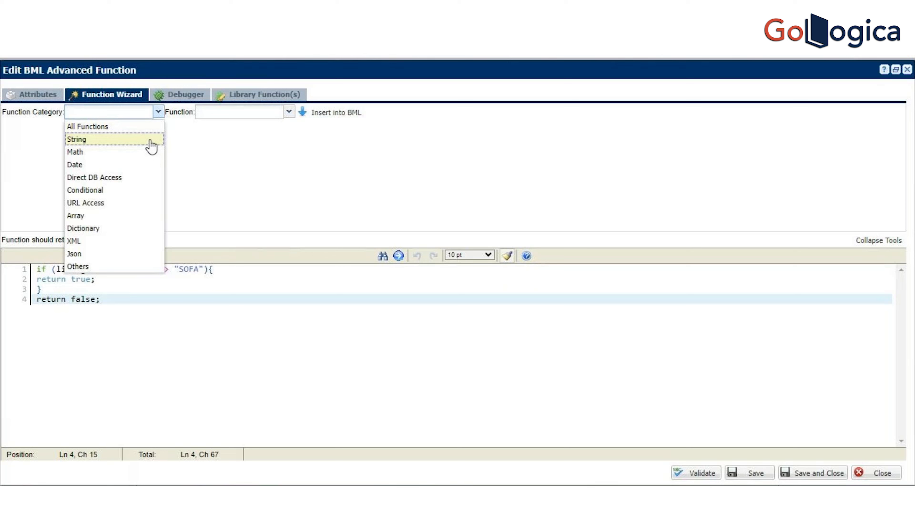
click(147, 126)
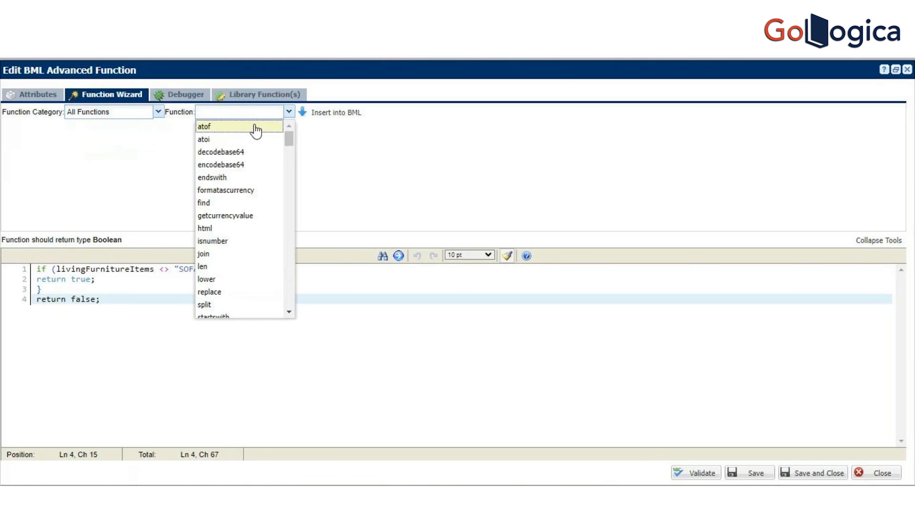
mouse_move(287, 141)
mouse_down()
mouse_move(293, 327)
mouse_move(288, 133)
mouse_up()
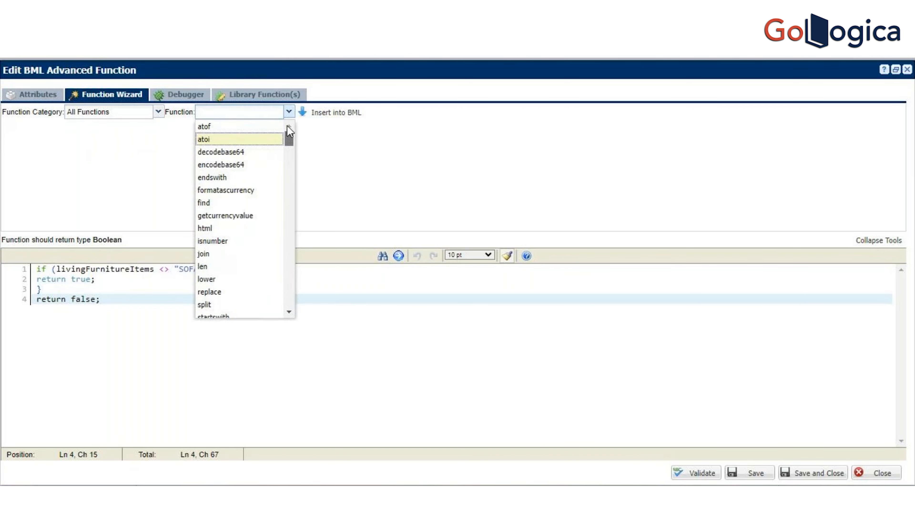
click(264, 127)
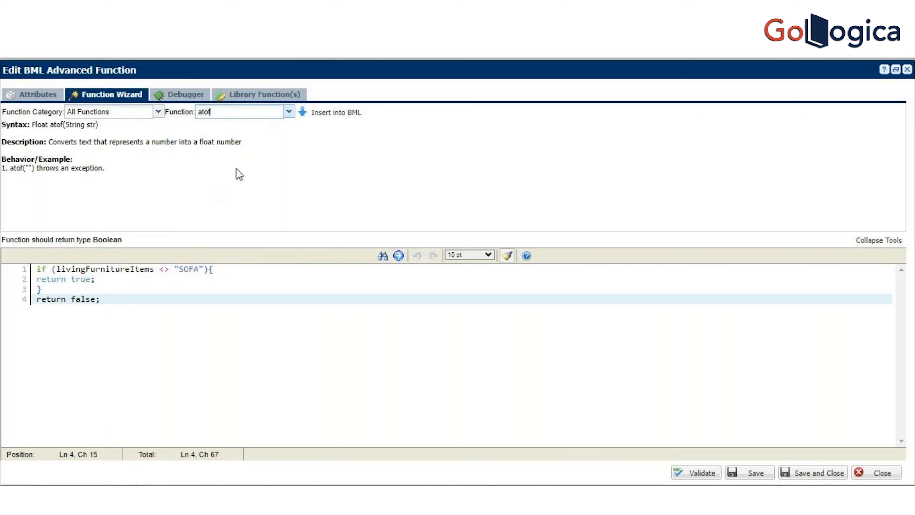
click(288, 112)
click(275, 140)
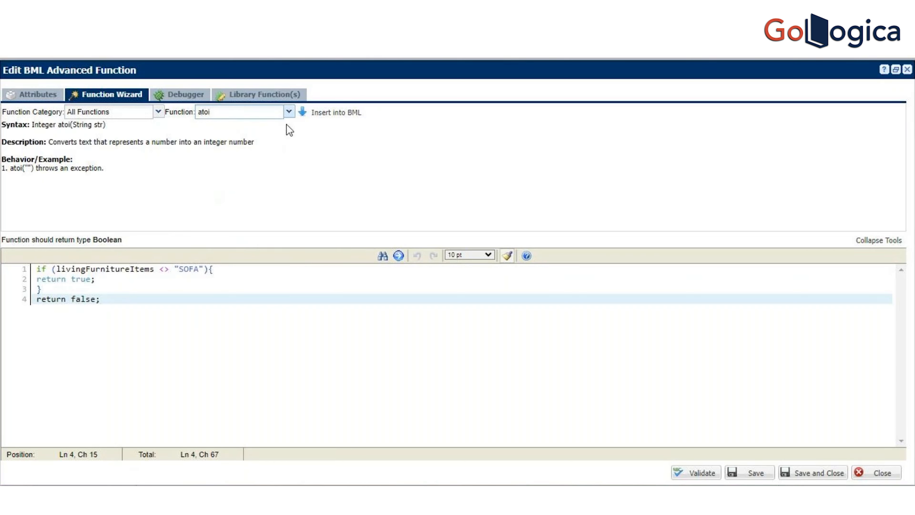
Step: Browse the function list, search it for "if" and view the syntax and example of the if... statement
click(291, 115)
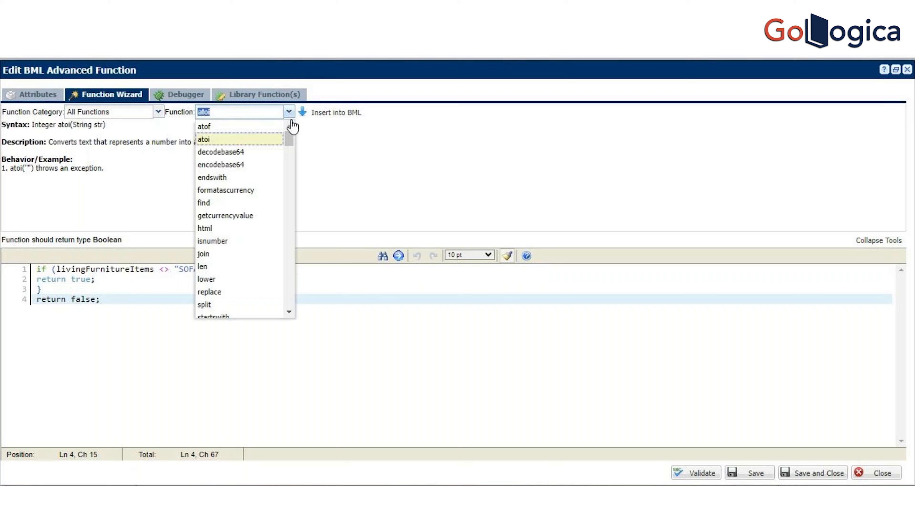
drag(291, 143, 290, 165)
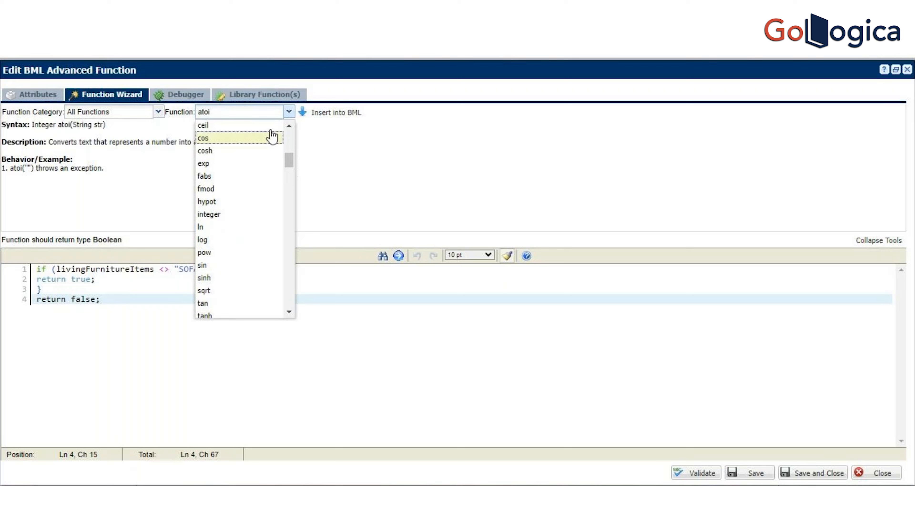
key(BackSpace)
key(BackSpace)
key(BackSpace)
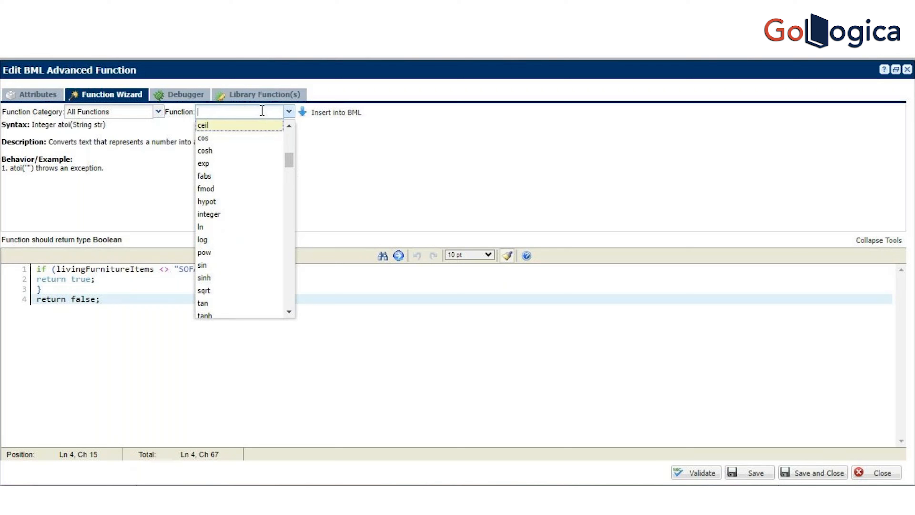
text(if)
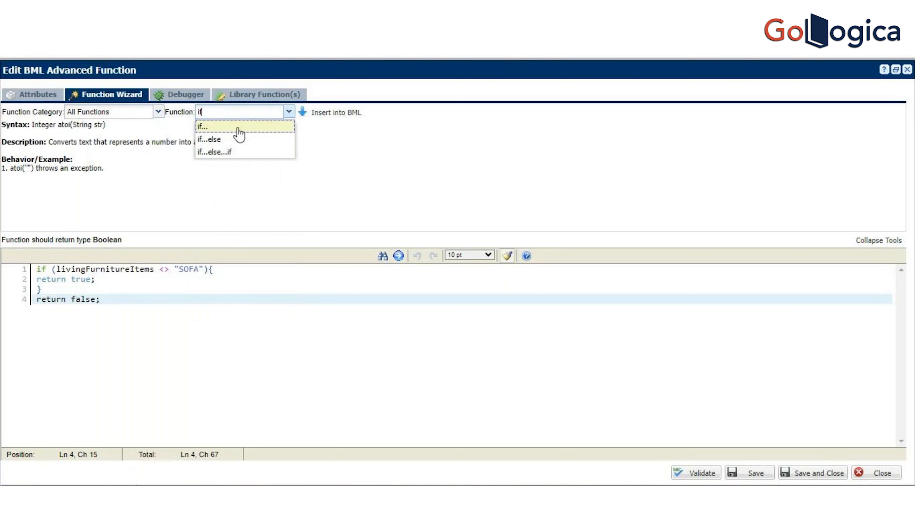
click(220, 128)
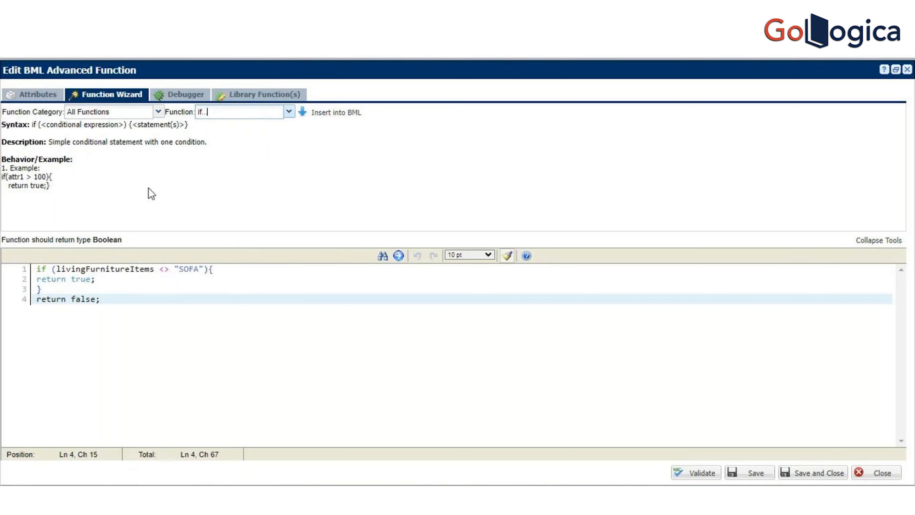
Step: View the syntax and example of the if...else conditional statement
click(289, 113)
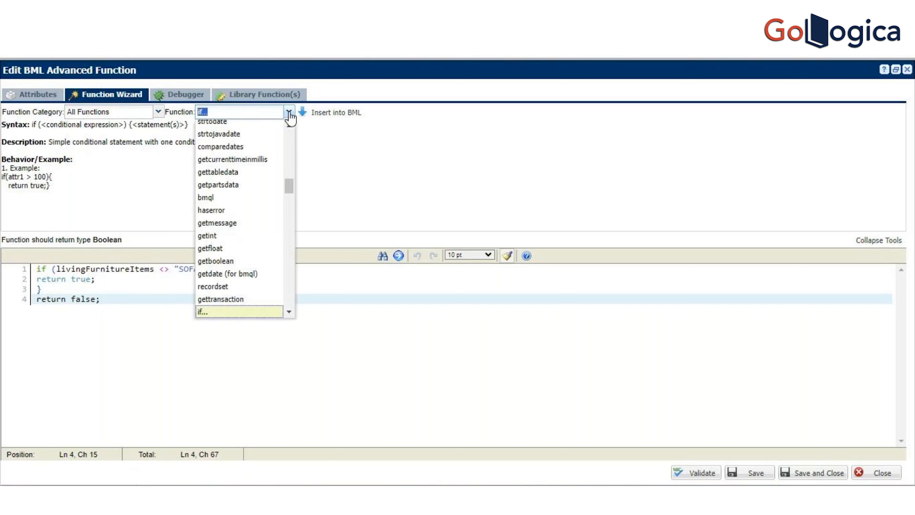
click(289, 312)
click(289, 312)
click(264, 299)
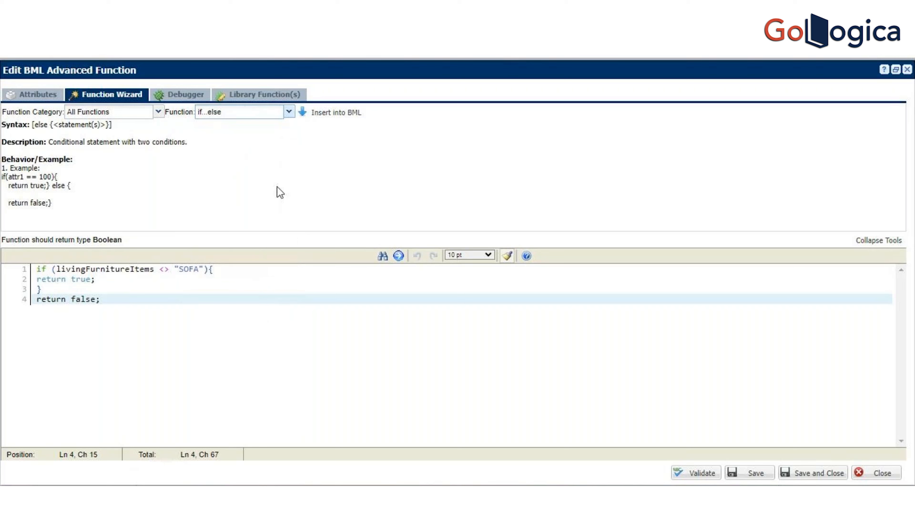
Step: View the if...else...if statement's reference and examine its syntax, description and example text
click(289, 113)
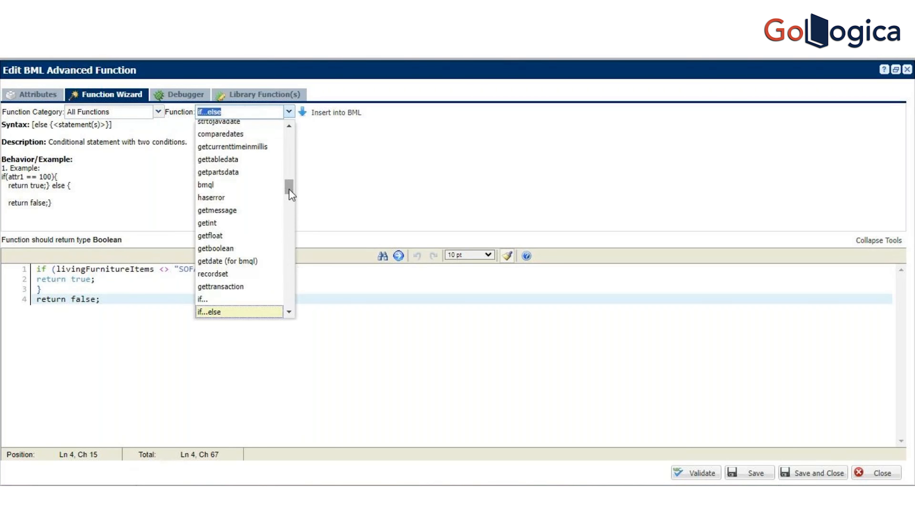
drag(288, 187, 289, 198)
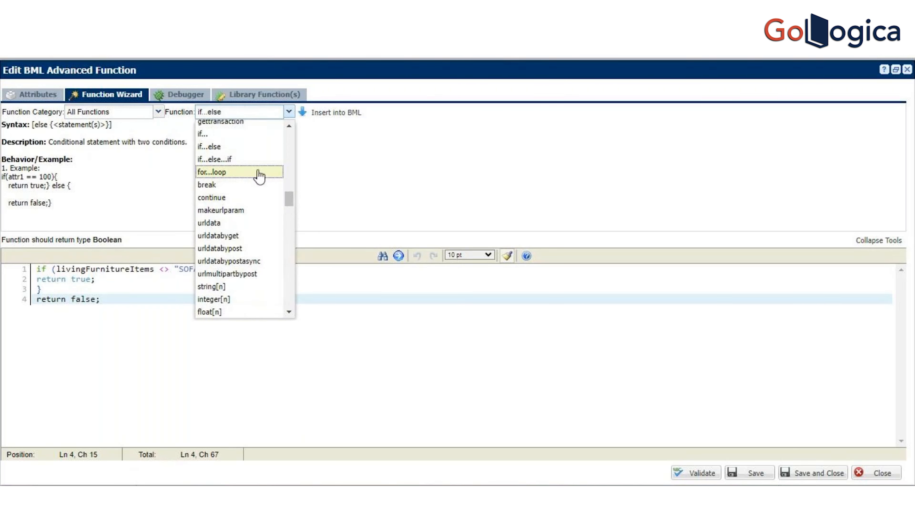
click(248, 159)
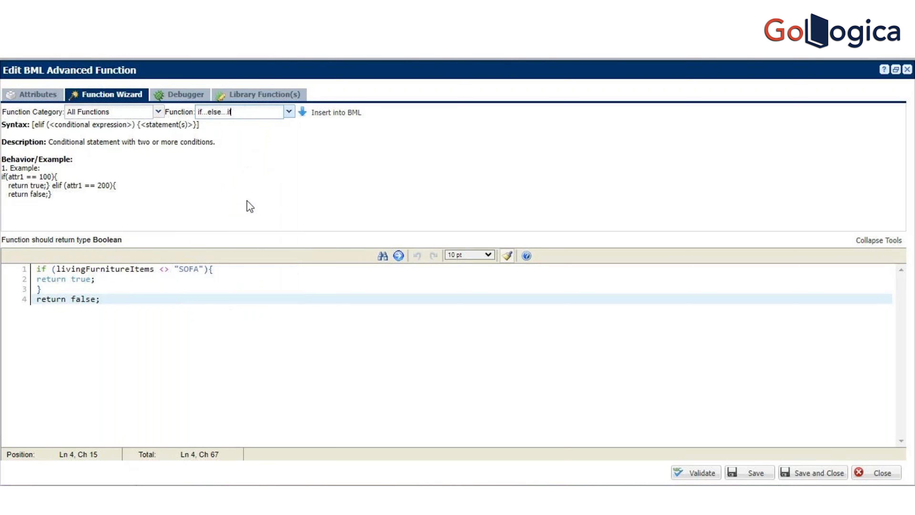
drag(126, 205, 6, 117)
click(98, 175)
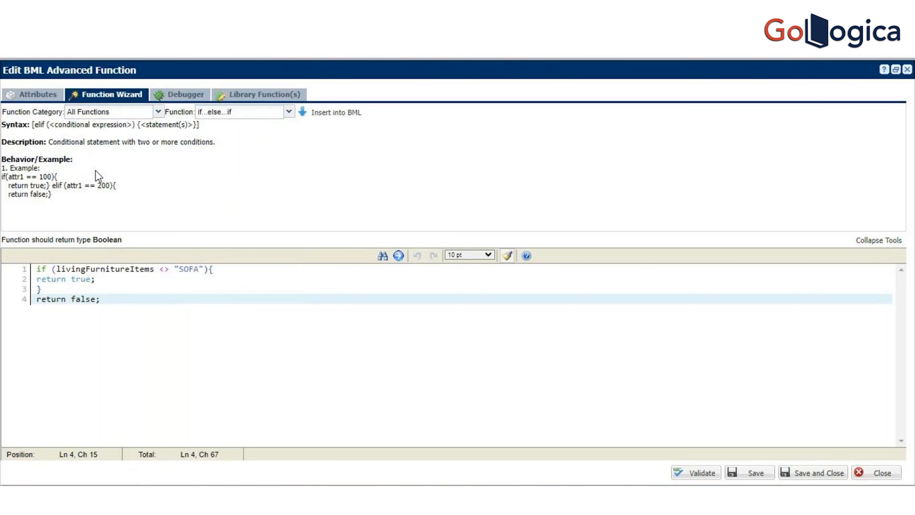